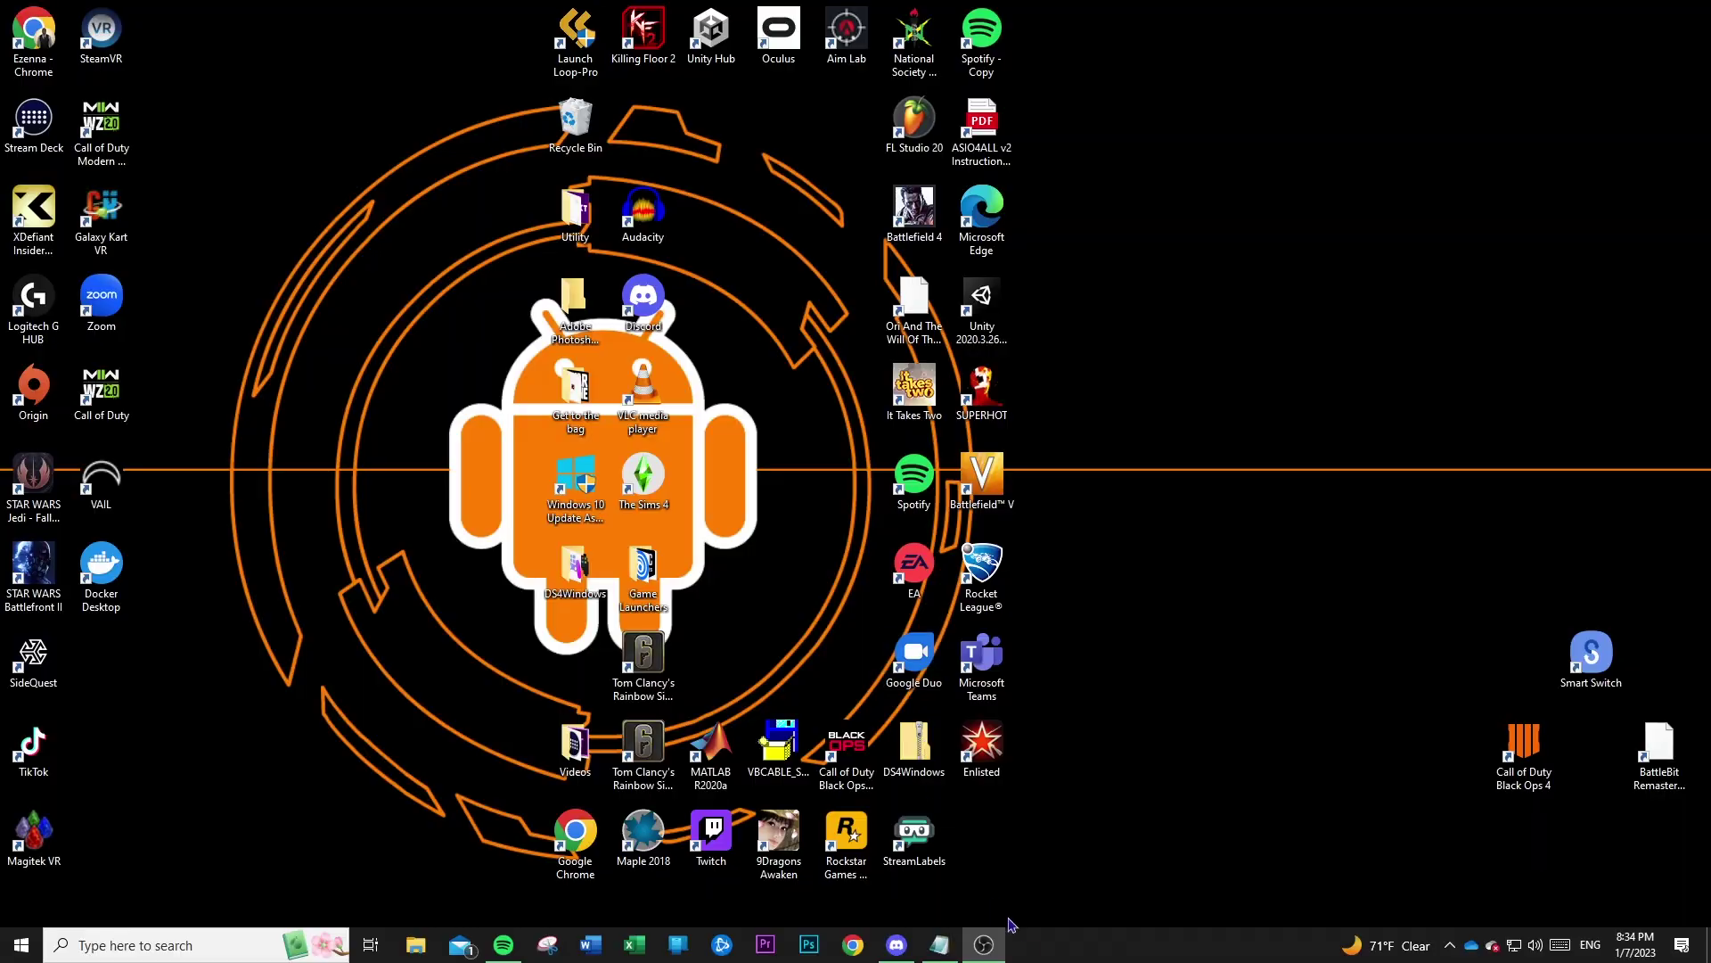
Bring back the untitled Notepad note and select its full Google Drive download link to copy.
{"action": "left_click", "coordinate": [939, 945]}
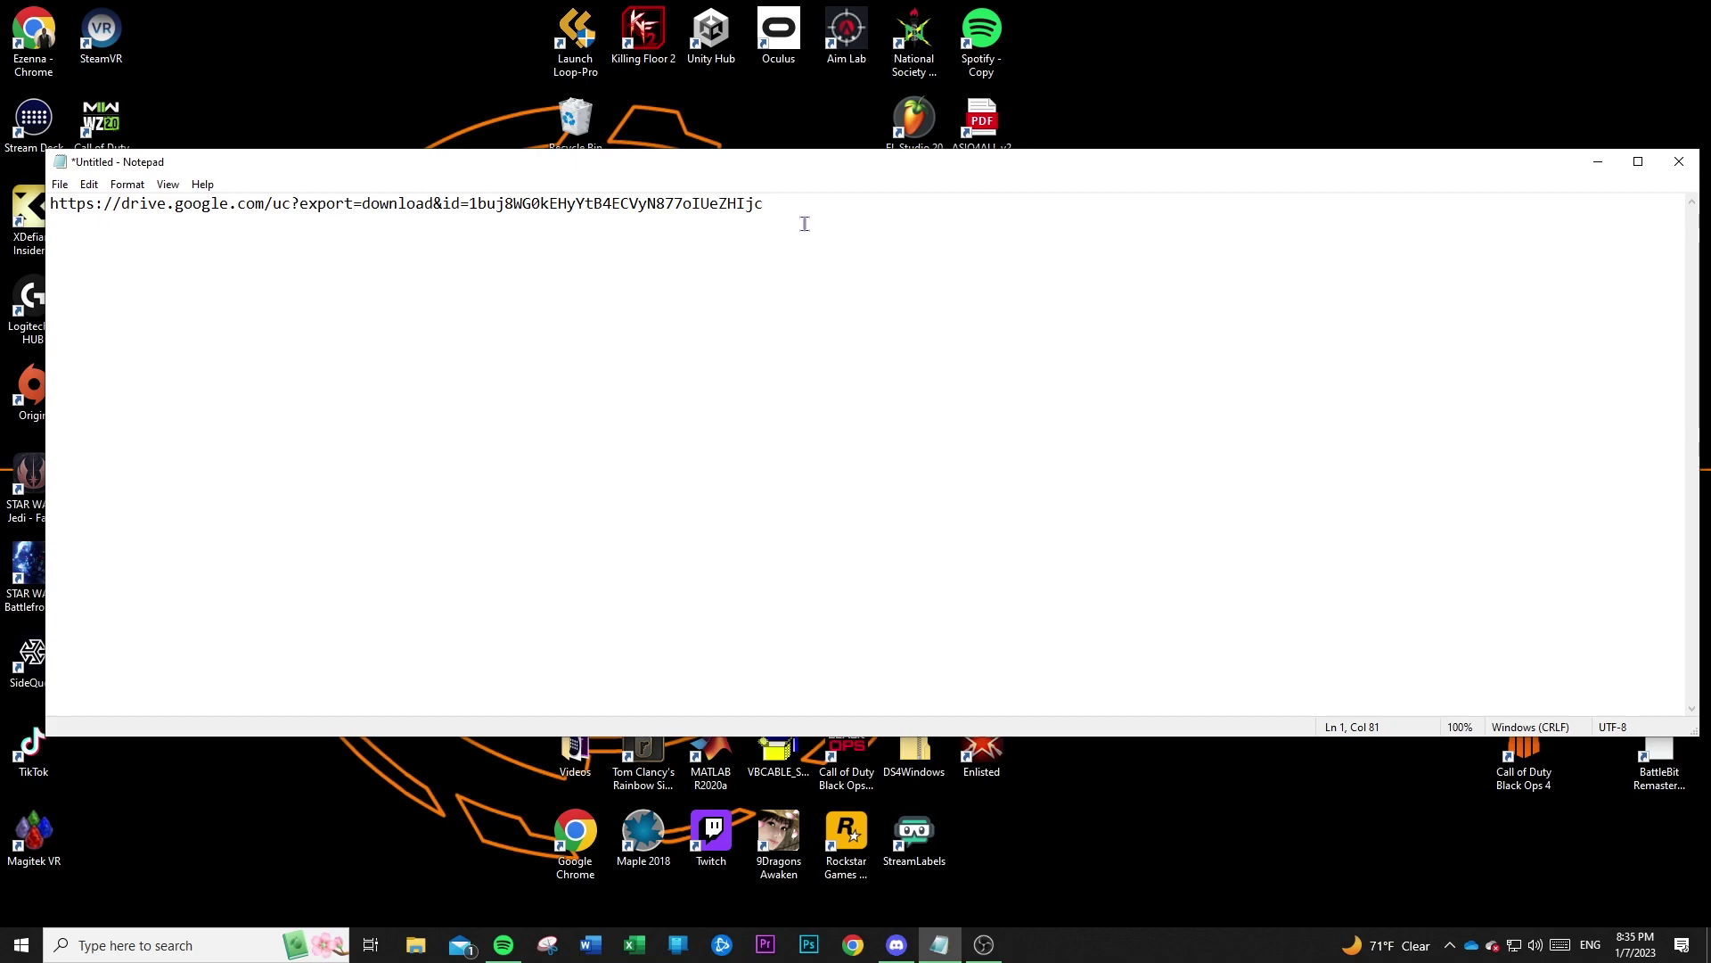
{"action": "left_click_drag", "start_coordinate": [799, 208], "coordinate": [45, 214]}
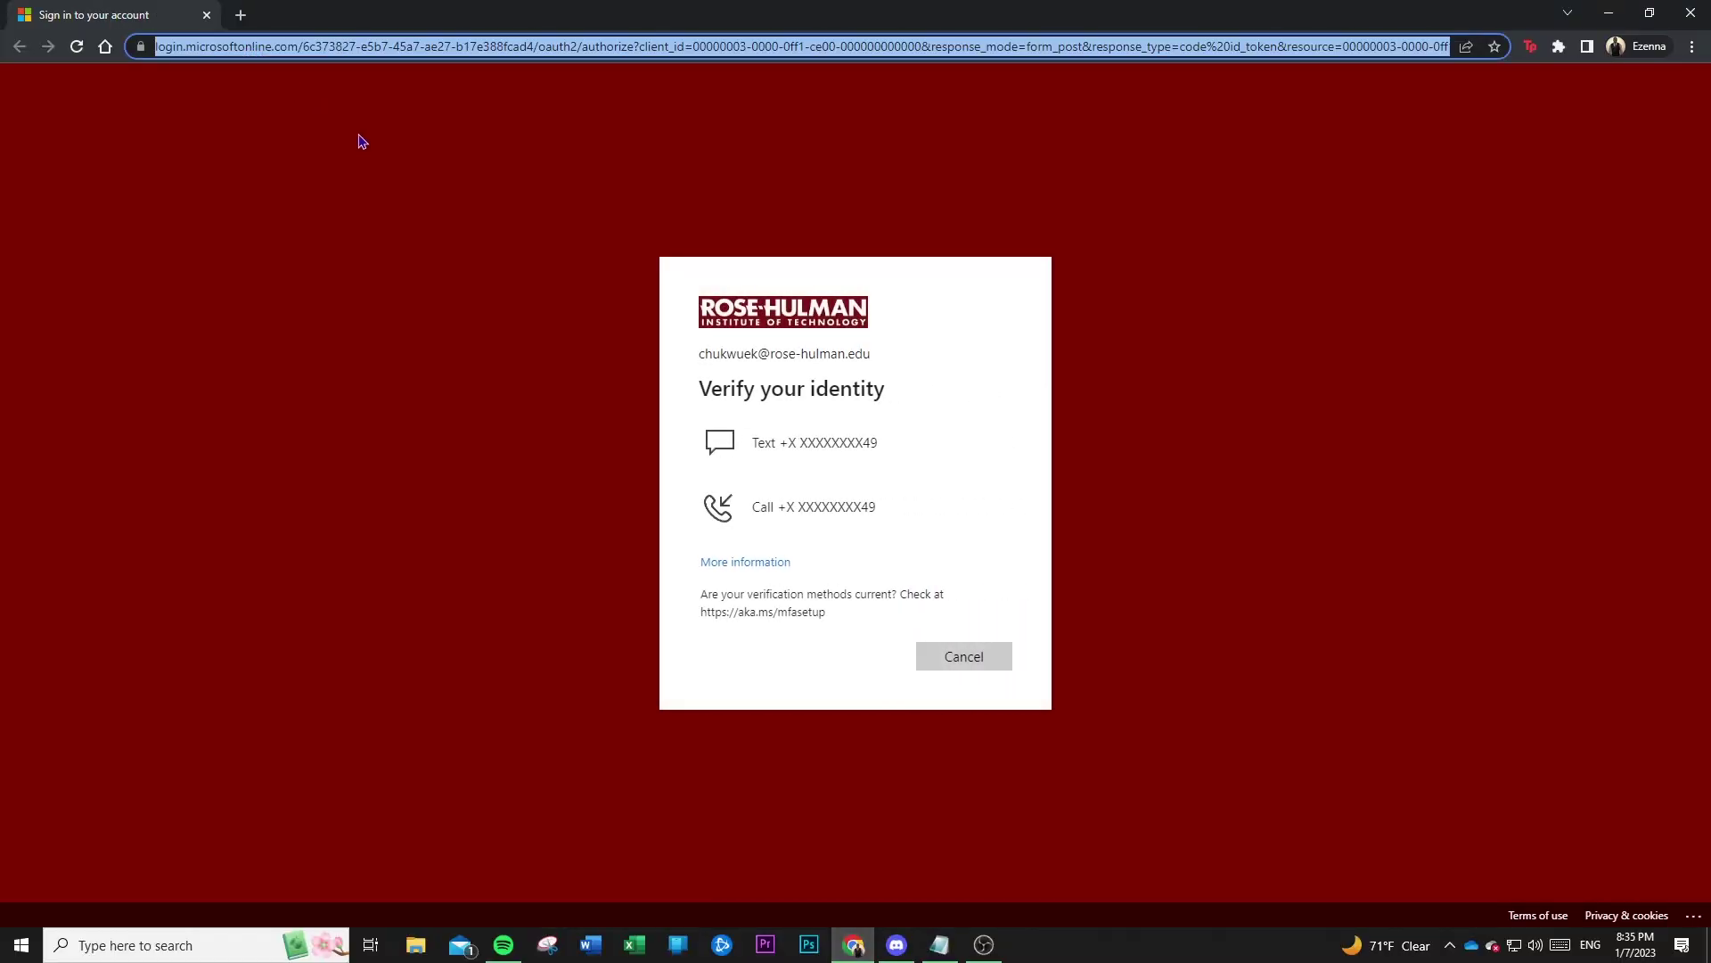
Paste the Google Drive link into Chrome's address bar and start the PS5inVR.zip download.
{"action": "key", "text": "Return"}
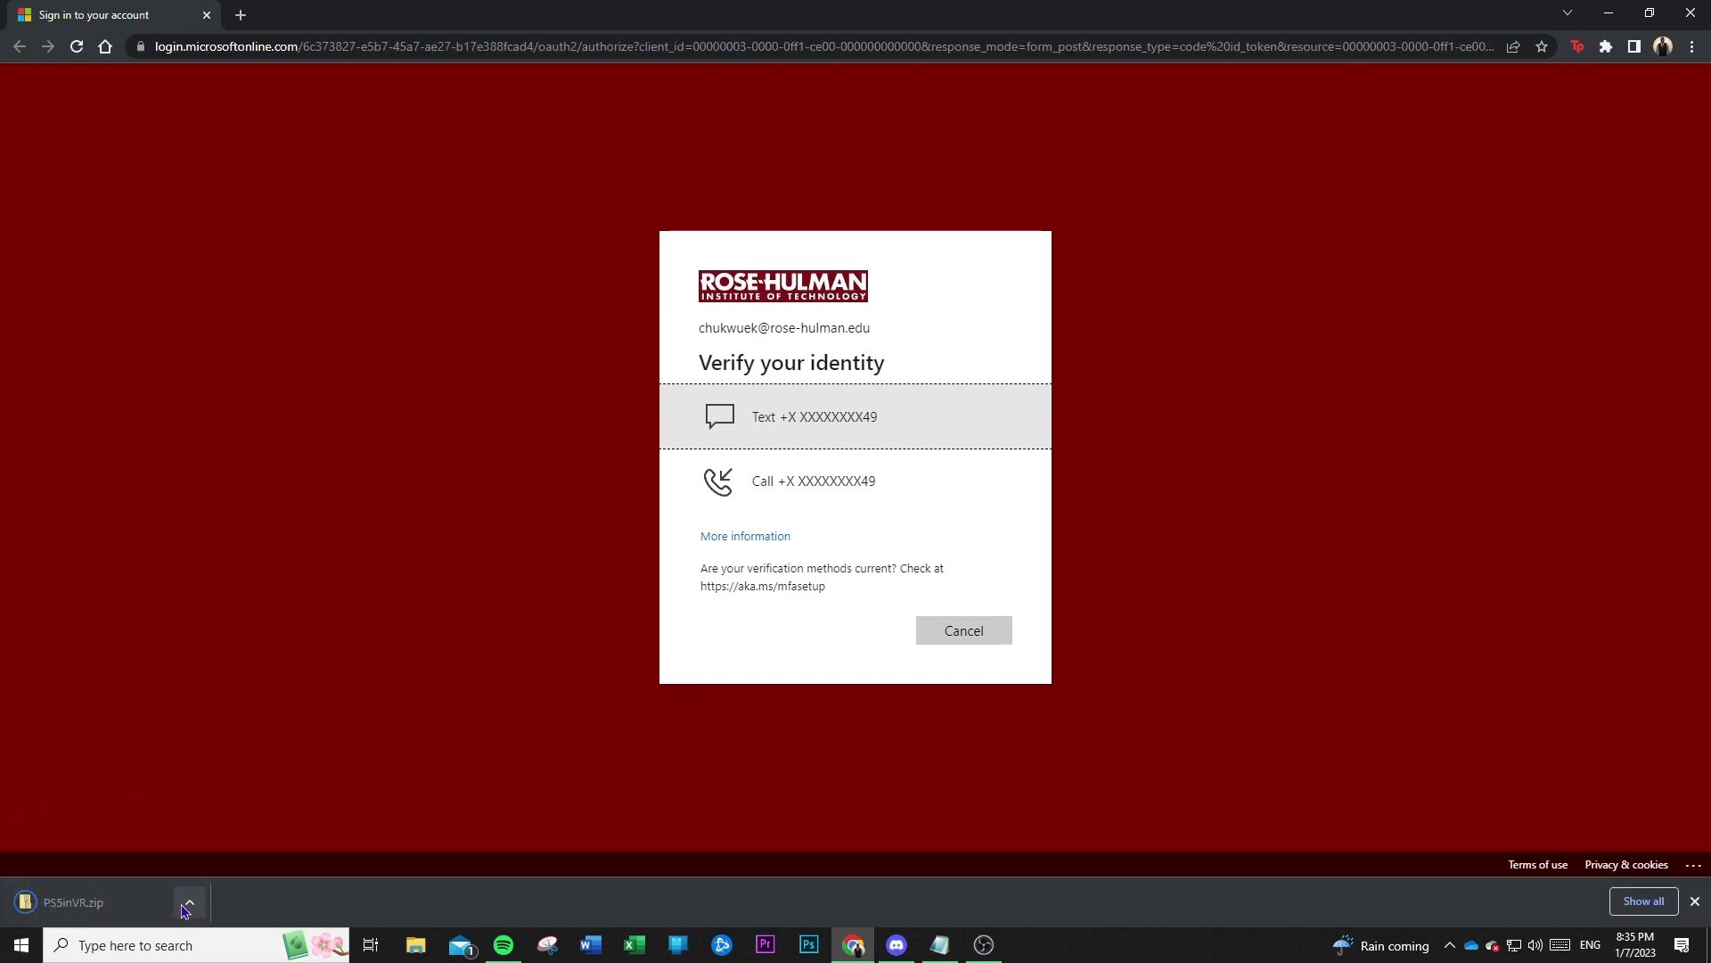
{"action": "left_click", "coordinate": [189, 902]}
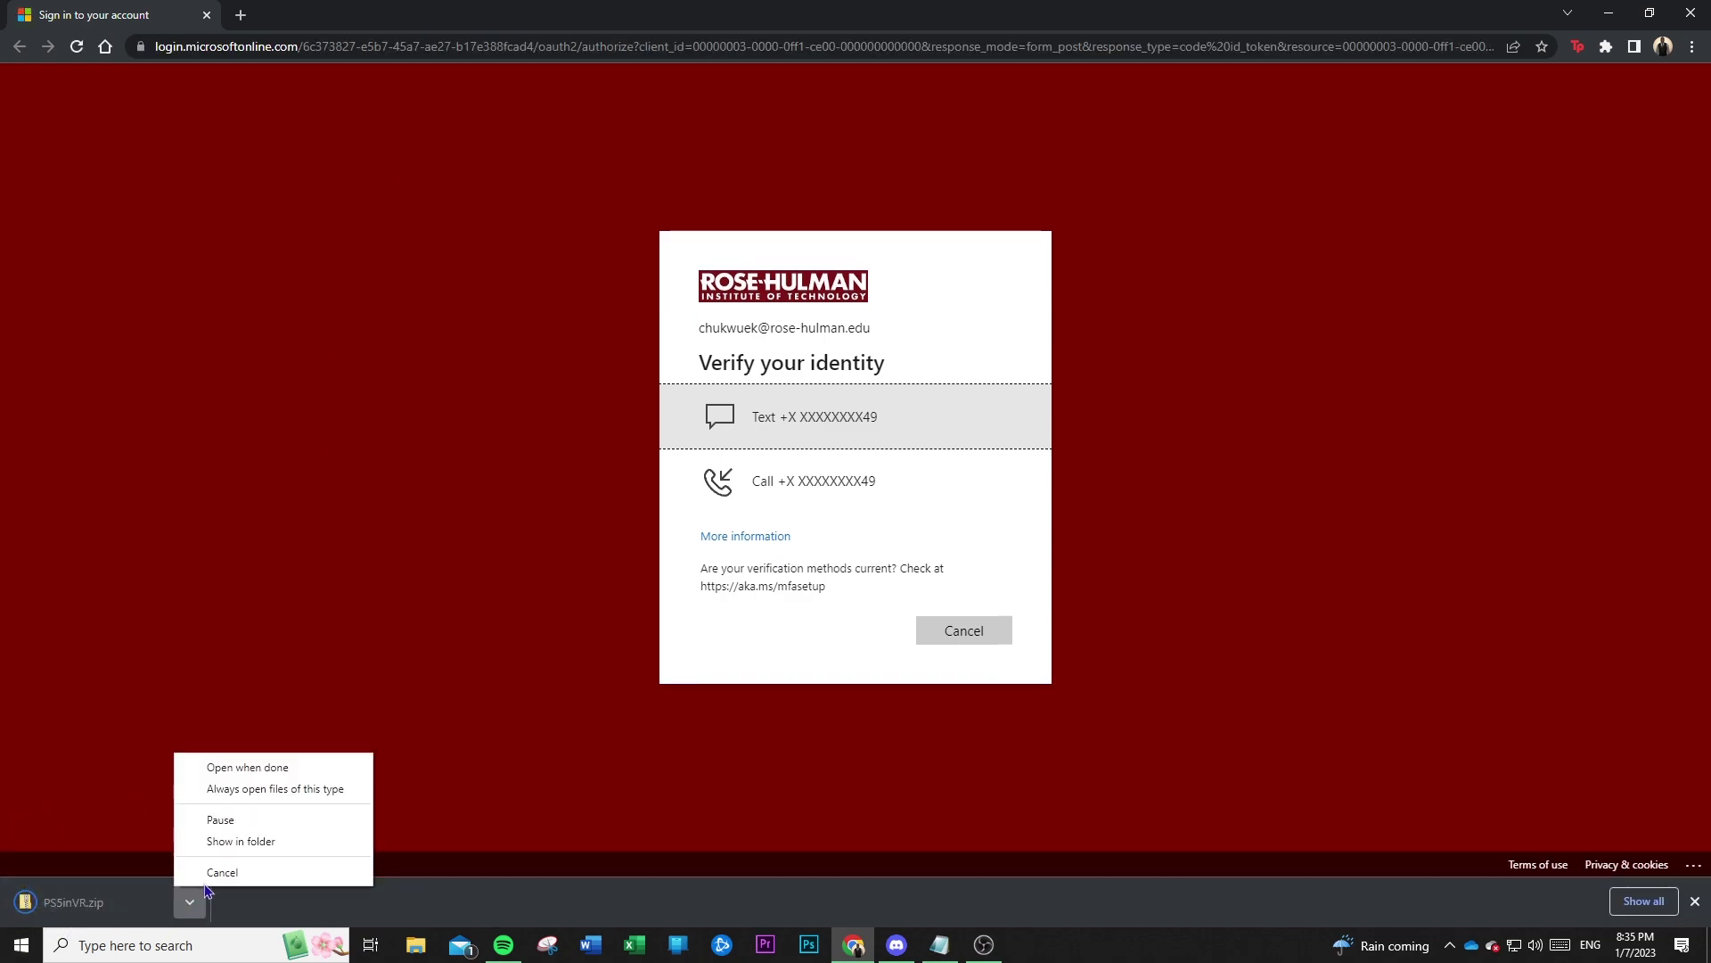
Copy the downloaded PS5inVR.zip into V:\YT Vids\Console in VR.
{"action": "left_click", "coordinate": [232, 841]}
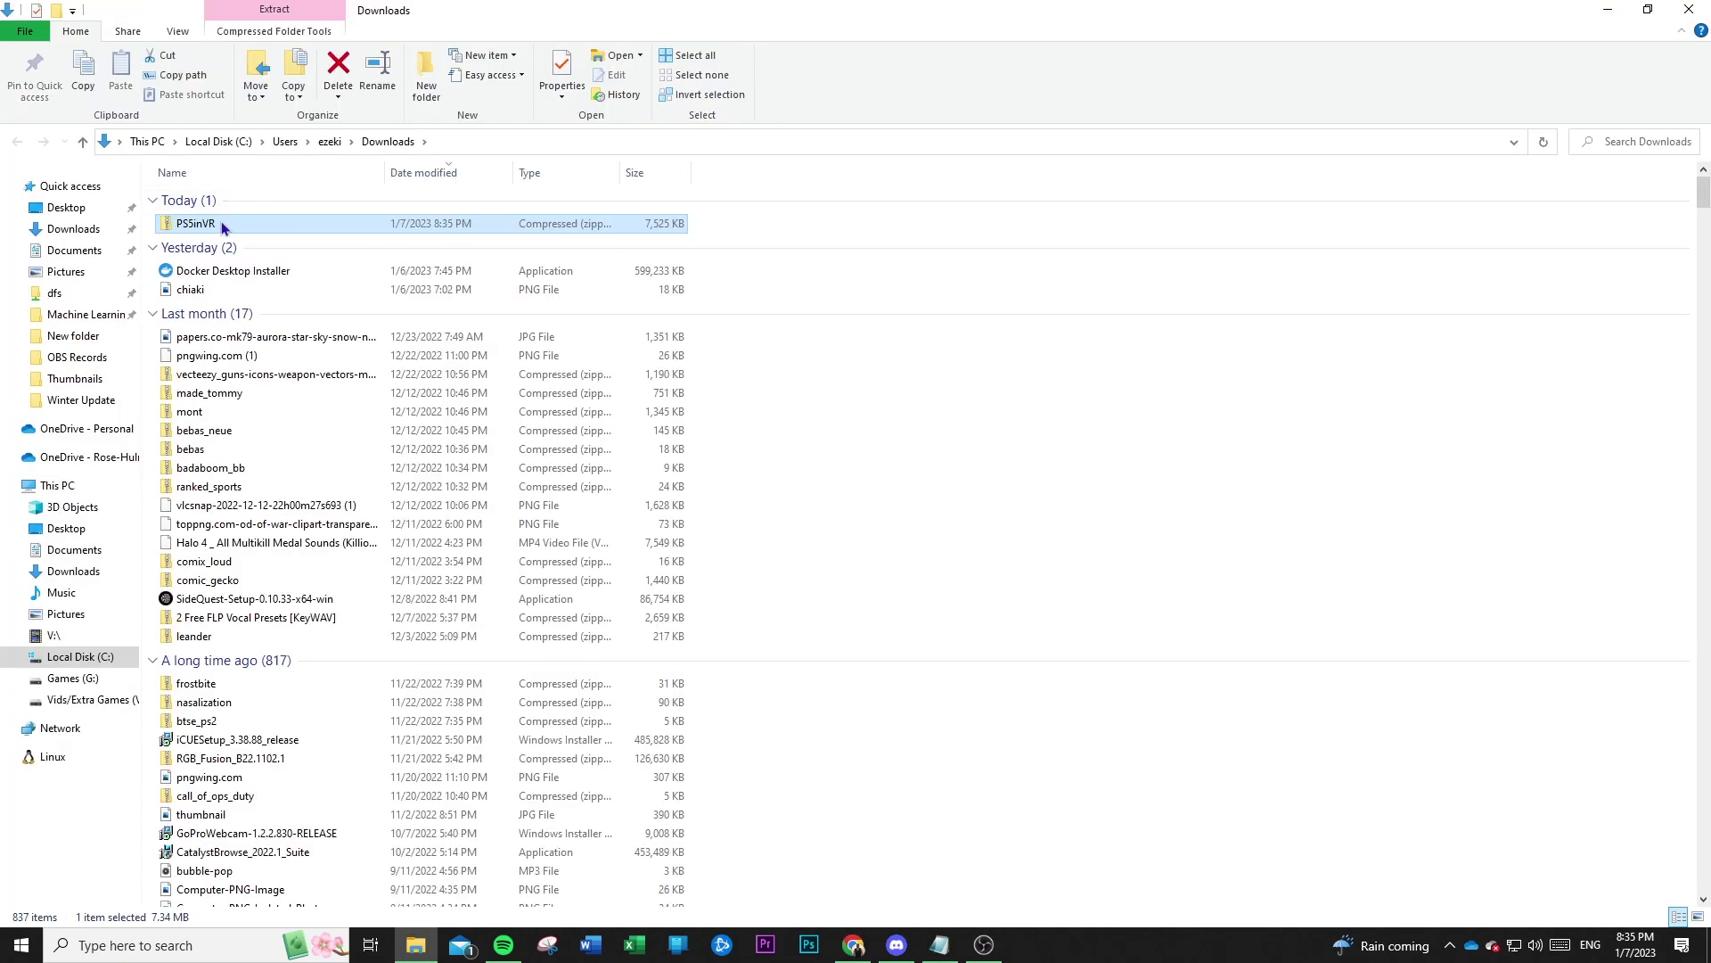
{"action": "right_click", "coordinate": [222, 225]}
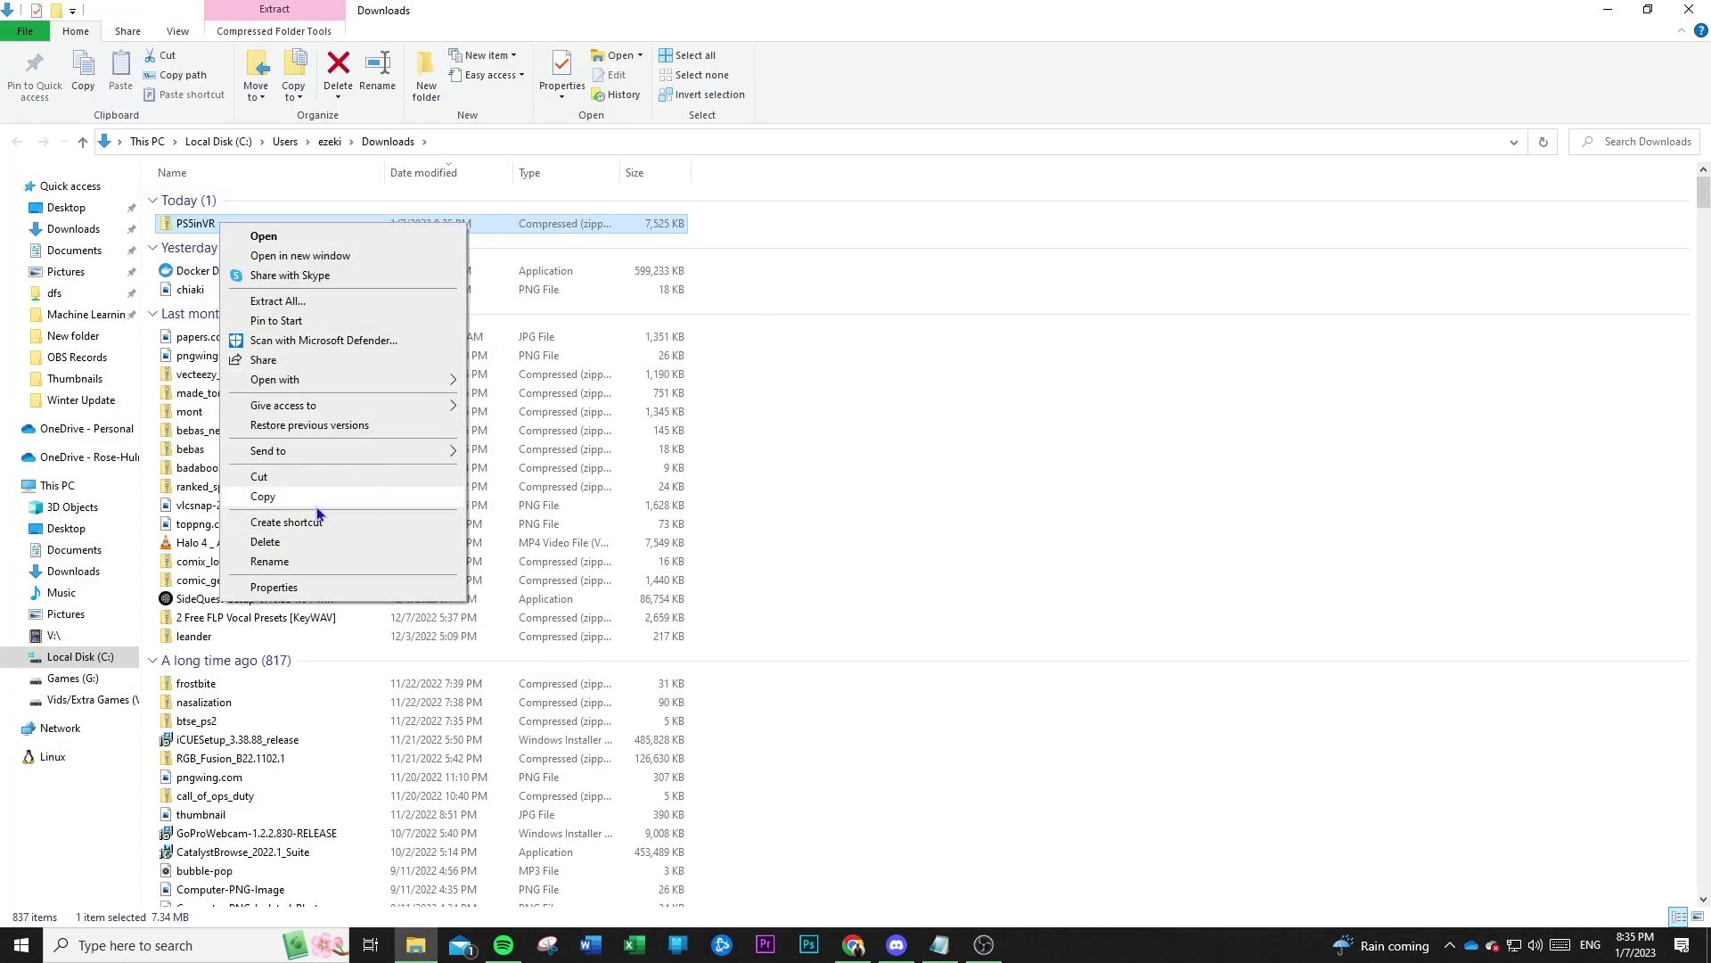
{"action": "left_click", "coordinate": [317, 505]}
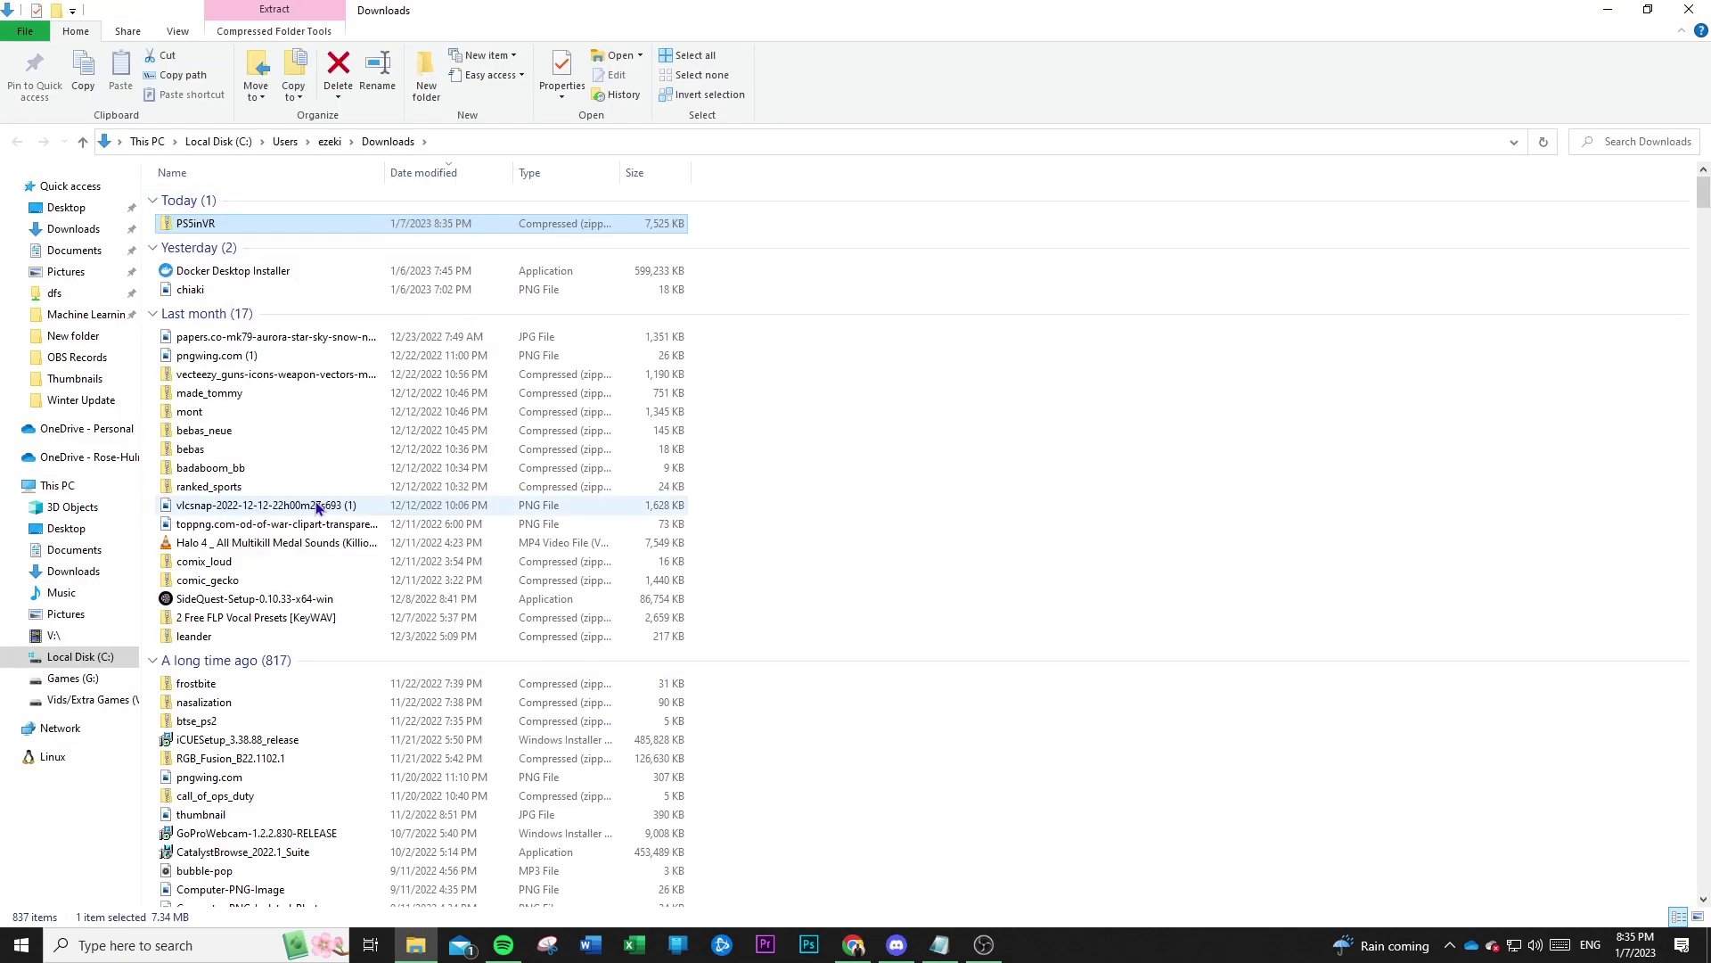
{"action": "left_click", "coordinate": [55, 636]}
{"action": "double_click", "coordinate": [1176, 472]}
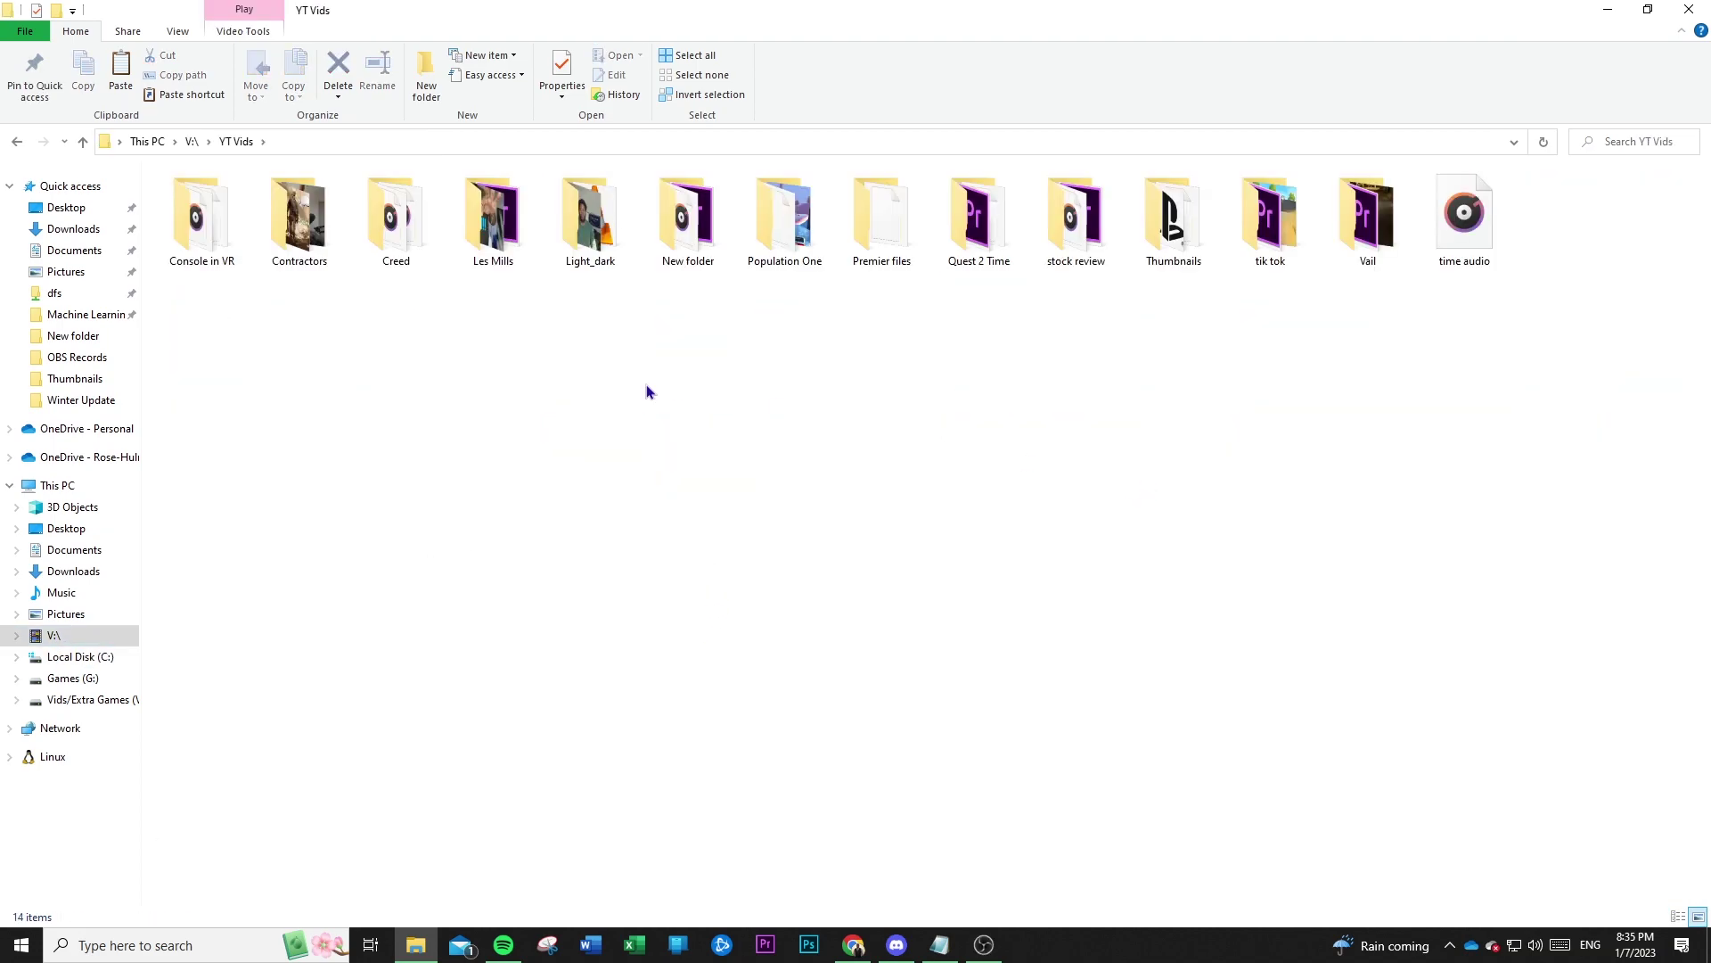
{"action": "double_click", "coordinate": [183, 273]}
{"action": "right_click", "coordinate": [902, 398]}
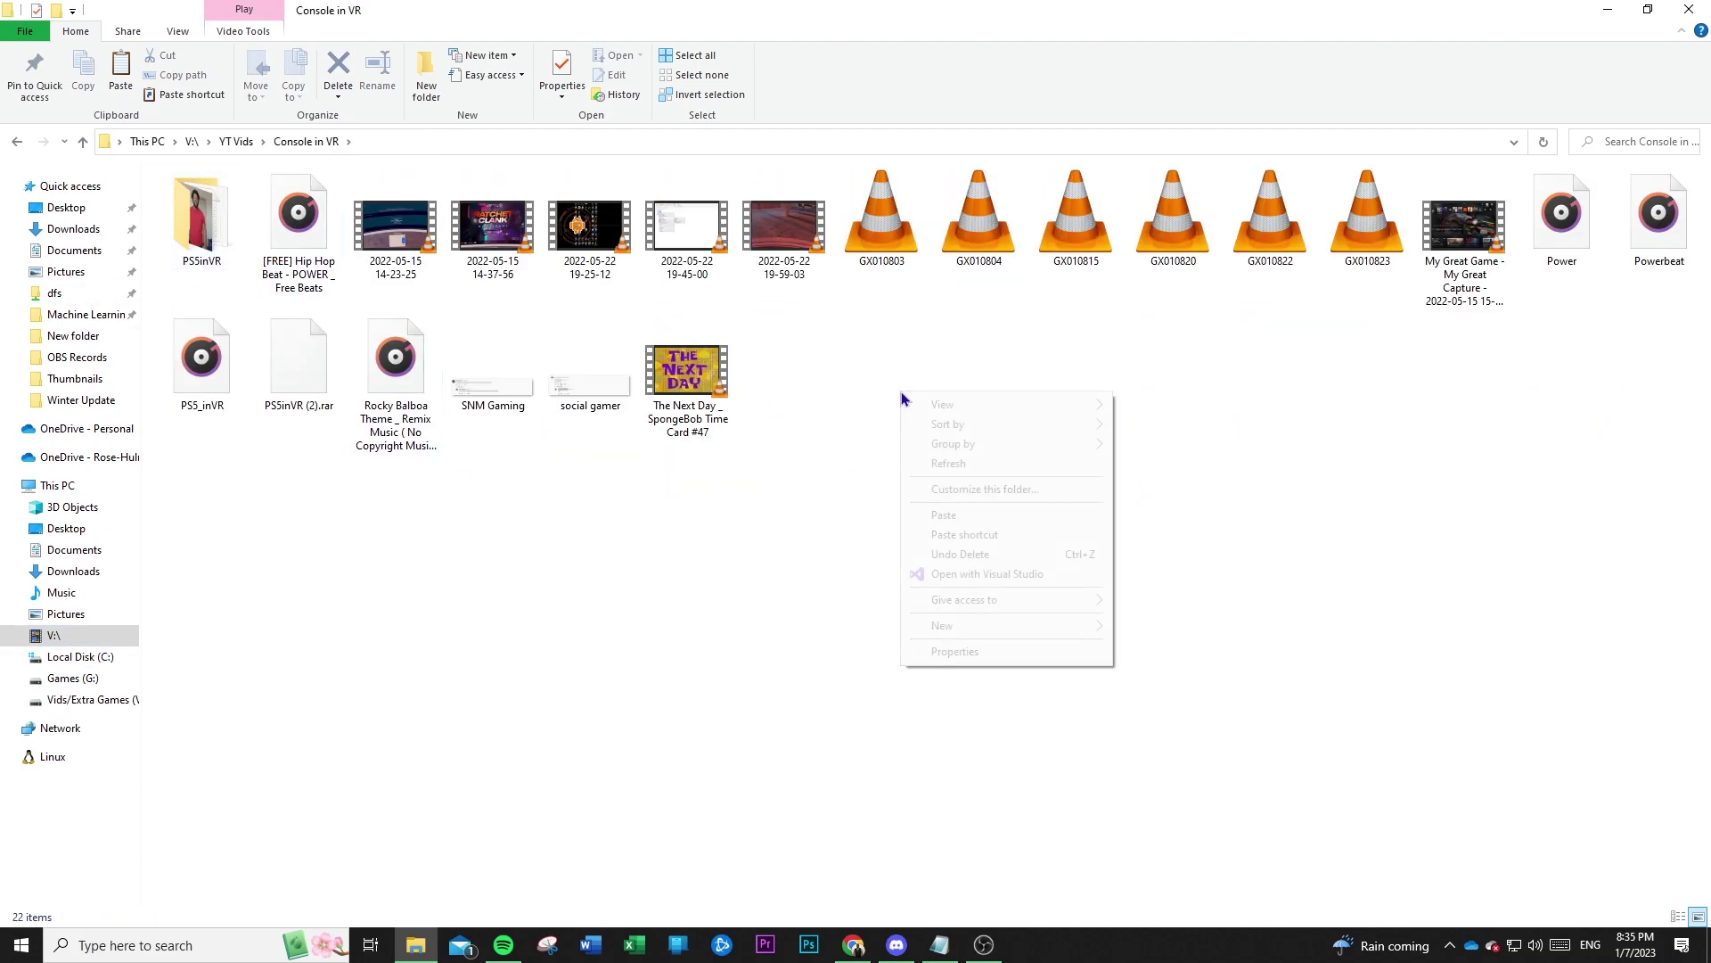
{"action": "left_click", "coordinate": [943, 516]}
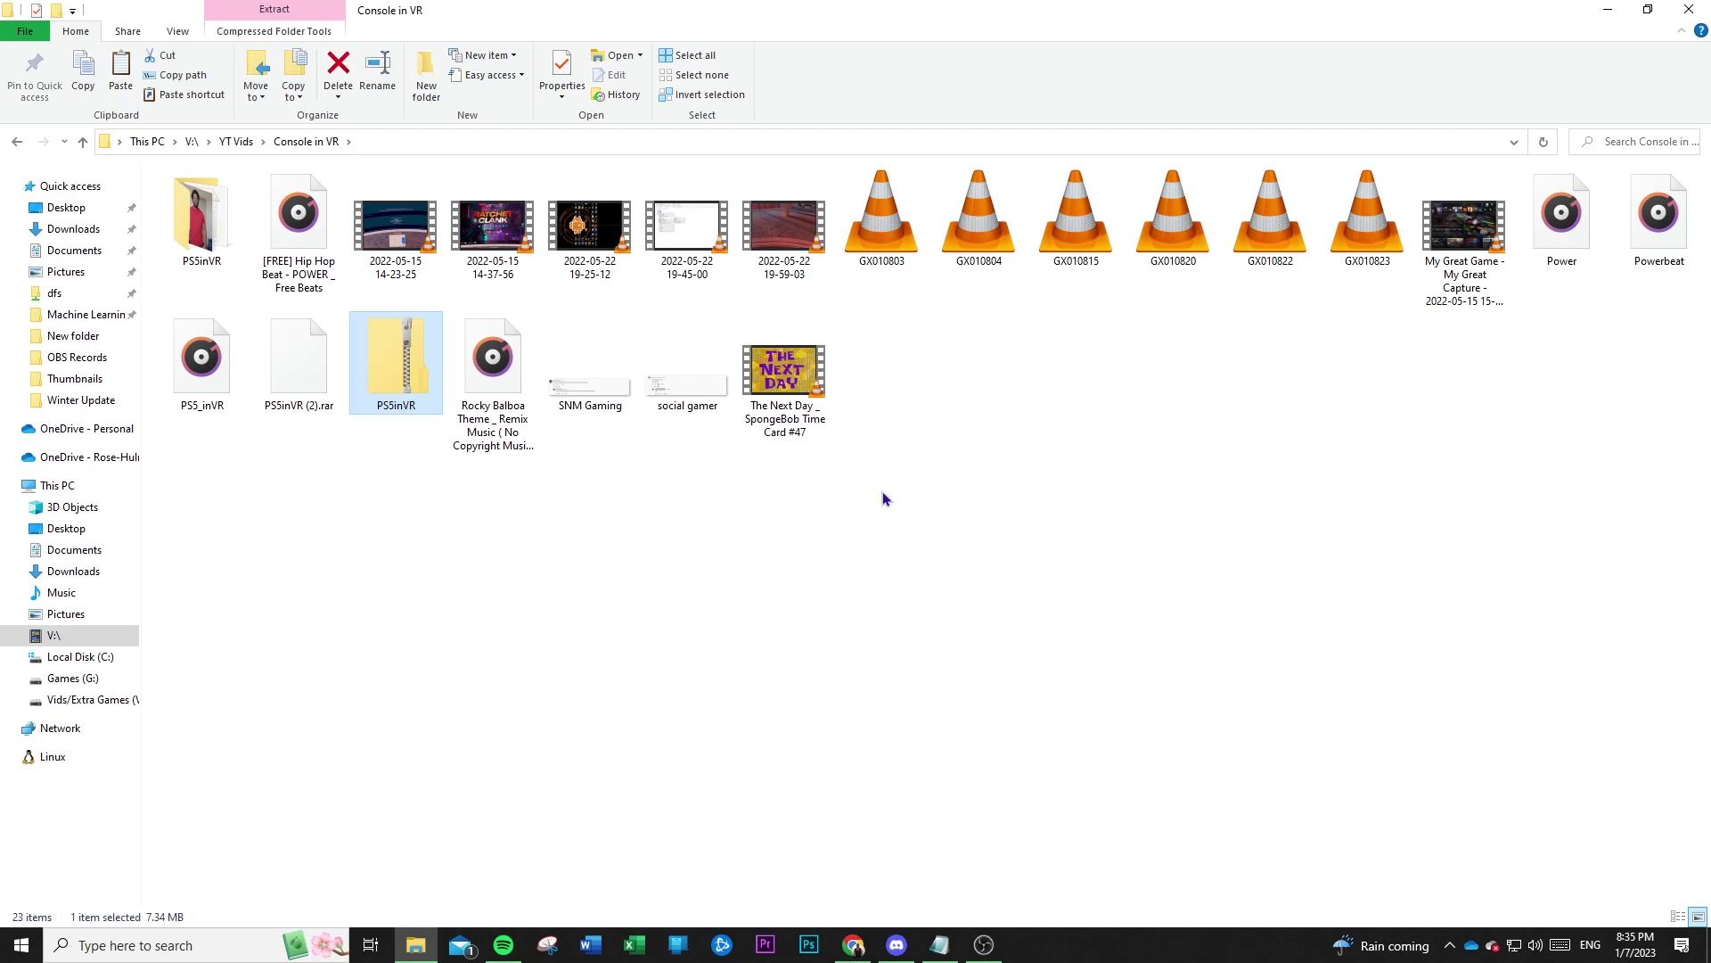
Extract PS5inVR.zip there, yielding Chiaki-v2.1.1-Android and psn-account-id.
{"action": "right_click", "coordinate": [411, 360]}
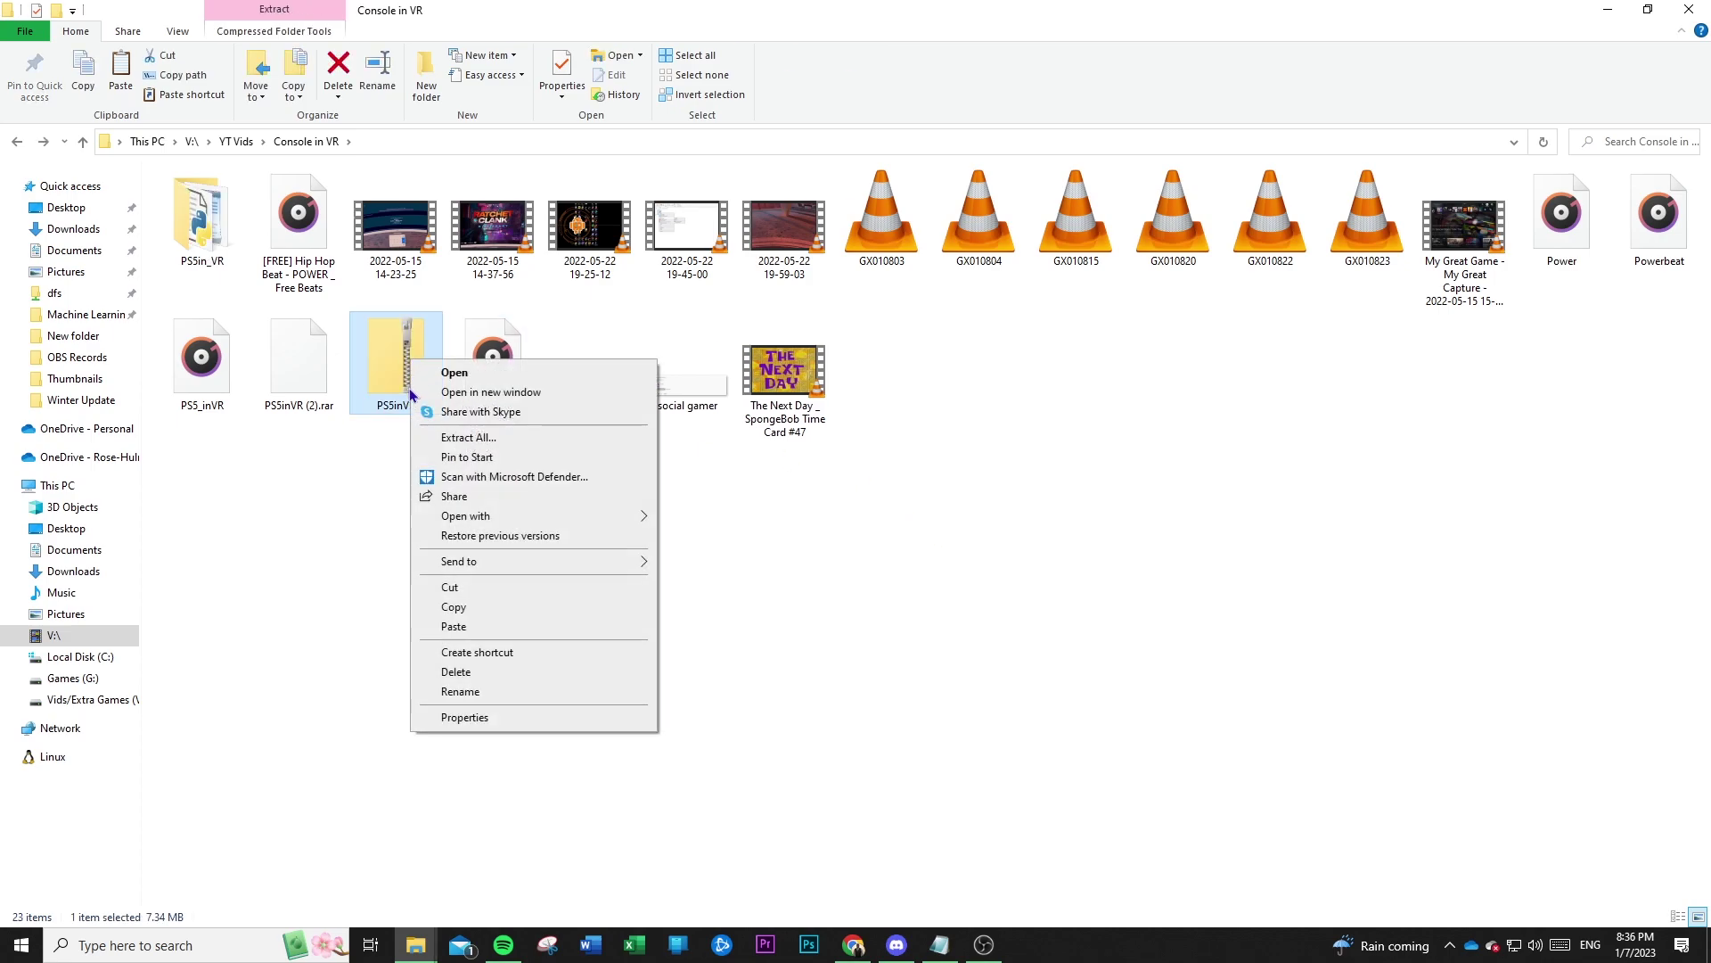
{"action": "left_click", "coordinate": [456, 438]}
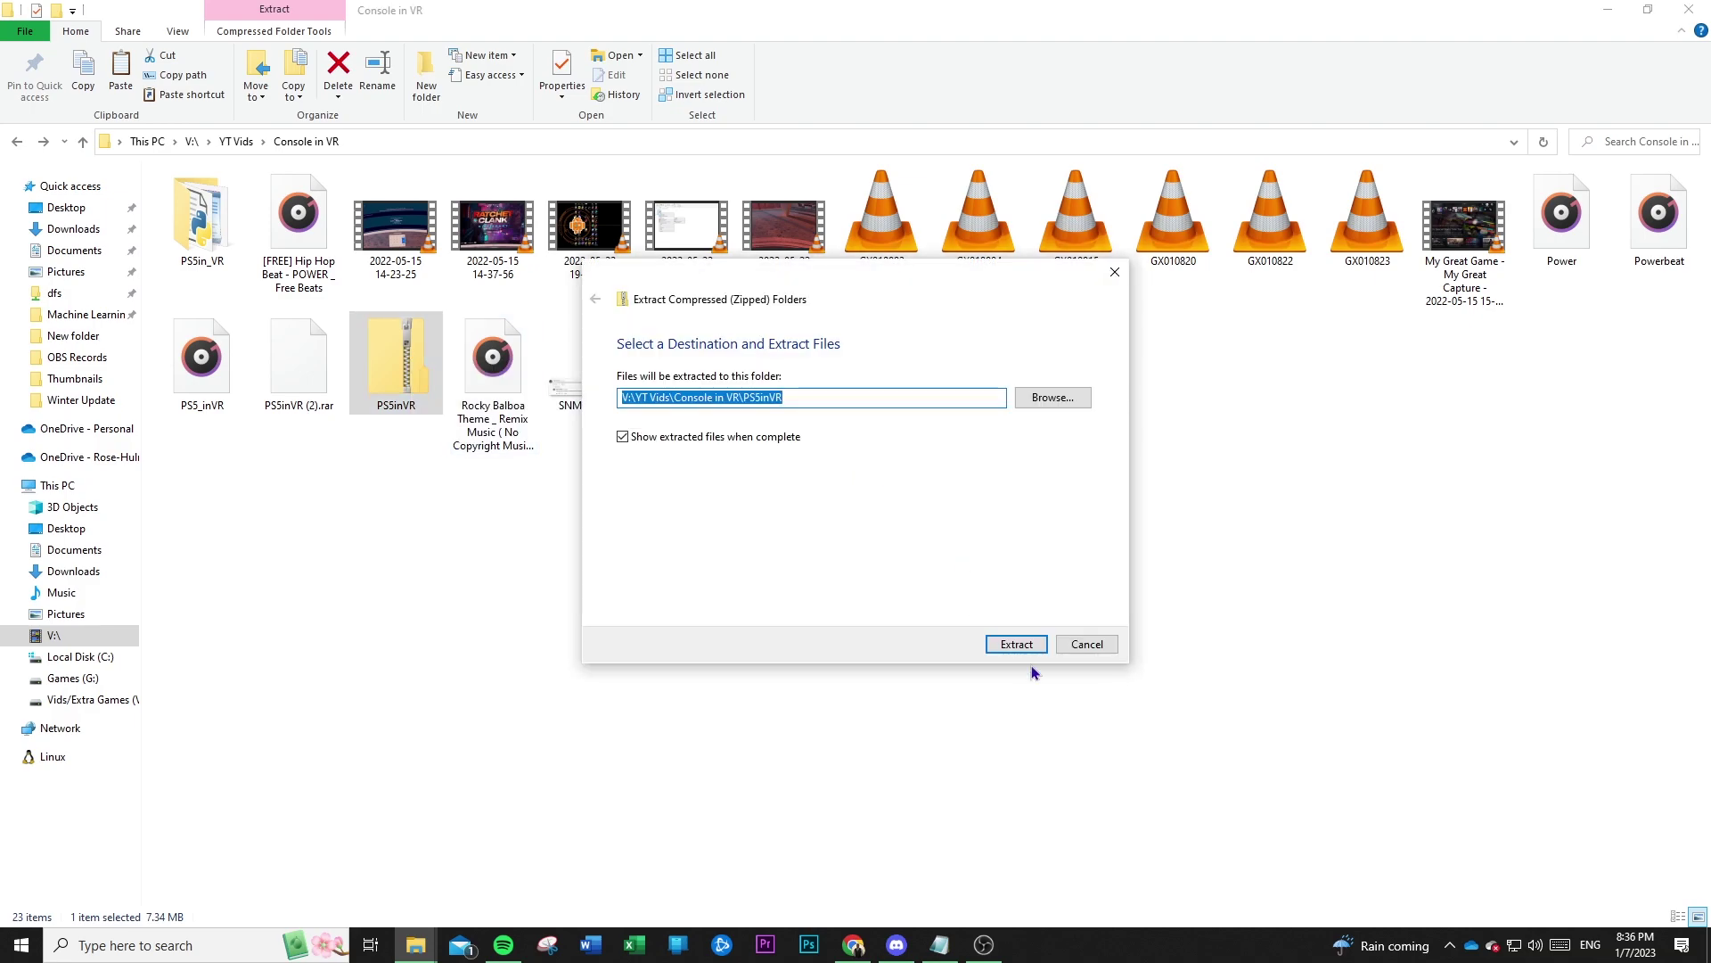
{"action": "left_click", "coordinate": [1027, 645]}
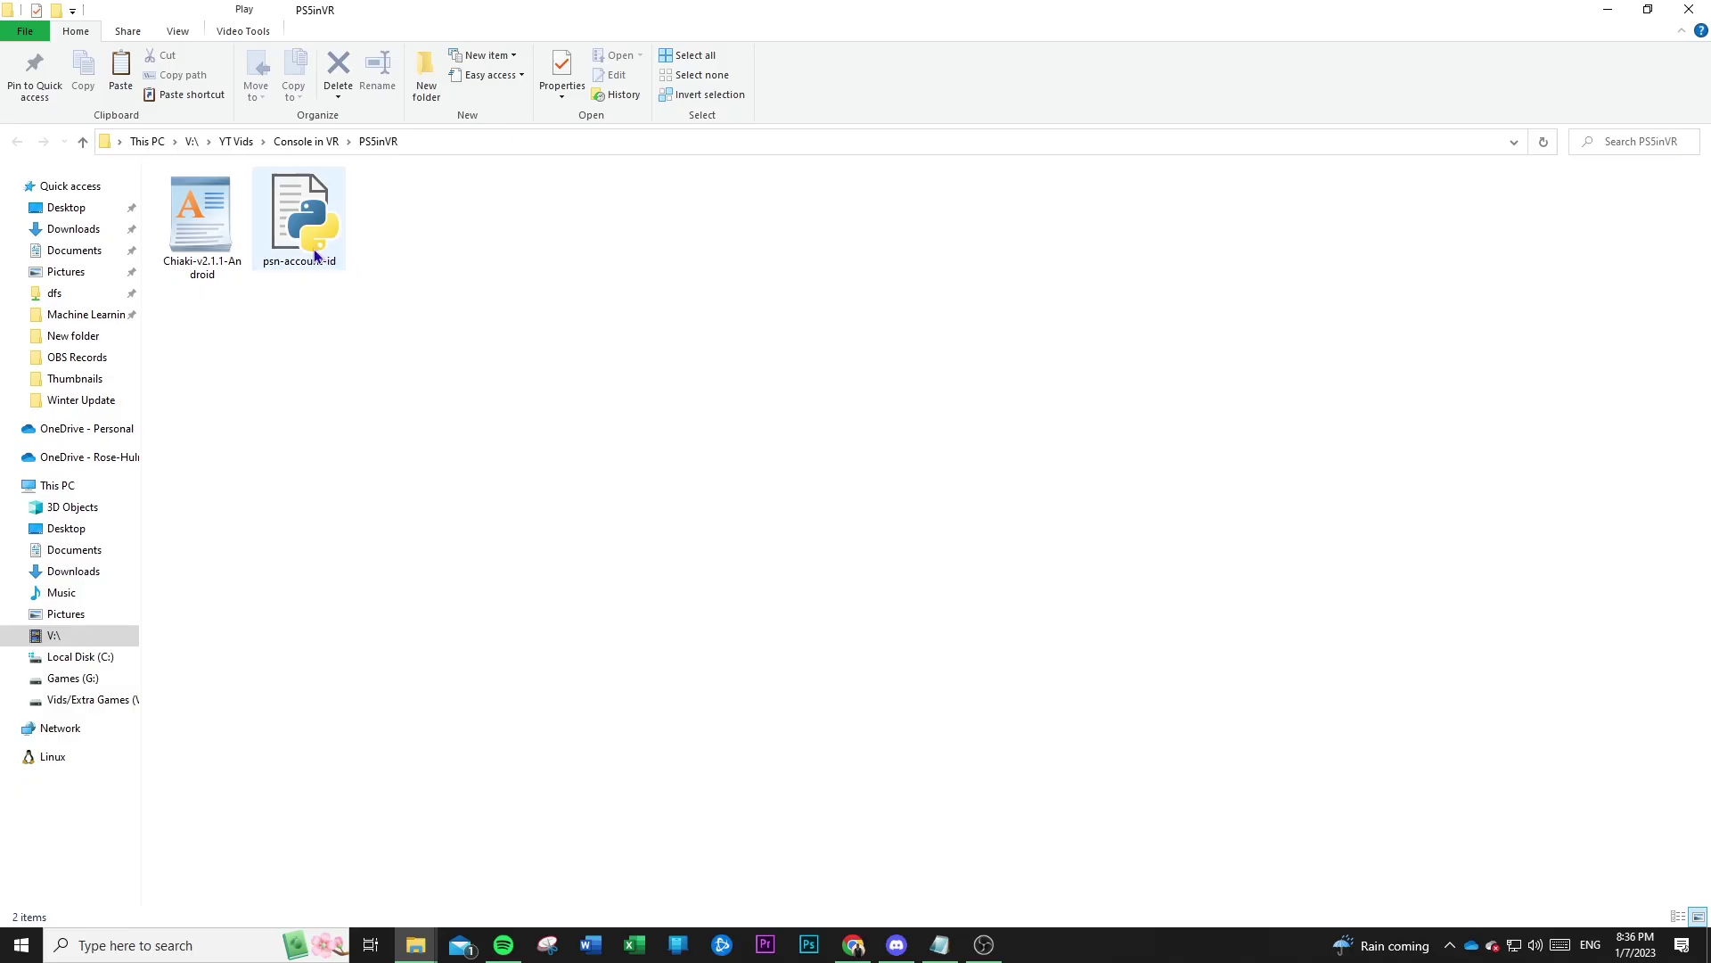
{"action": "left_click_drag", "start_coordinate": [483, 328], "coordinate": [157, 230]}
{"action": "left_click", "coordinate": [351, 387]}
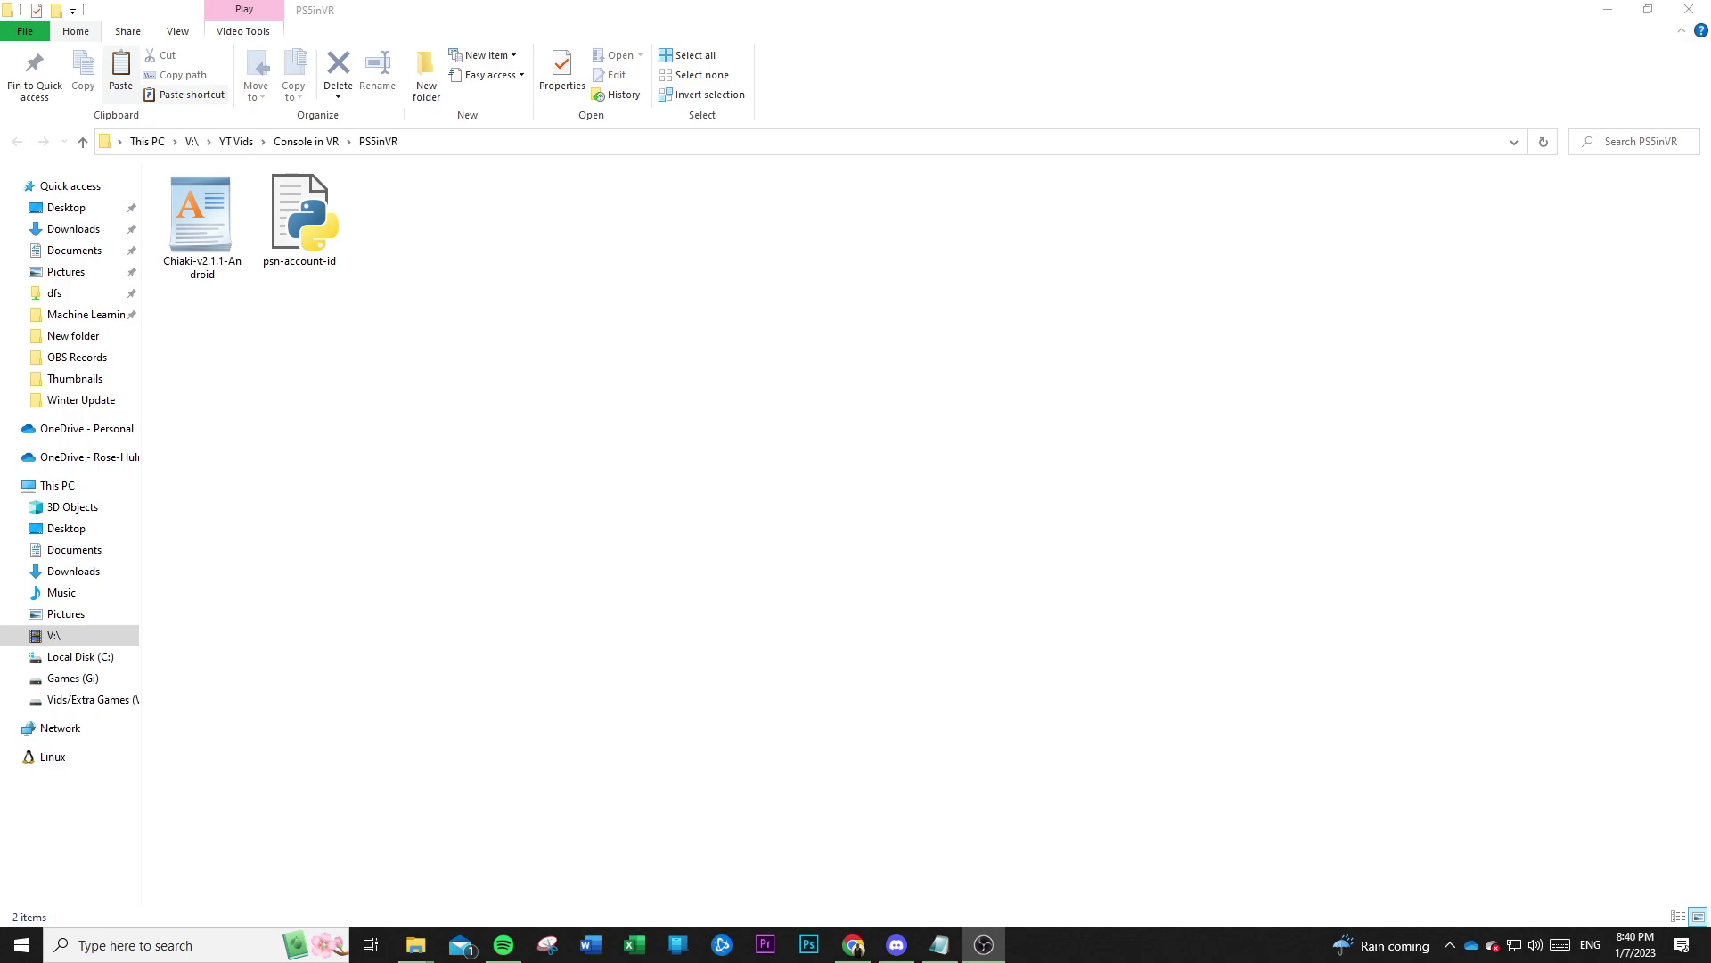
Launch SideQuest from Windows search with the Oculus Quest 2 connected.
{"action": "left_click", "coordinate": [167, 932]}
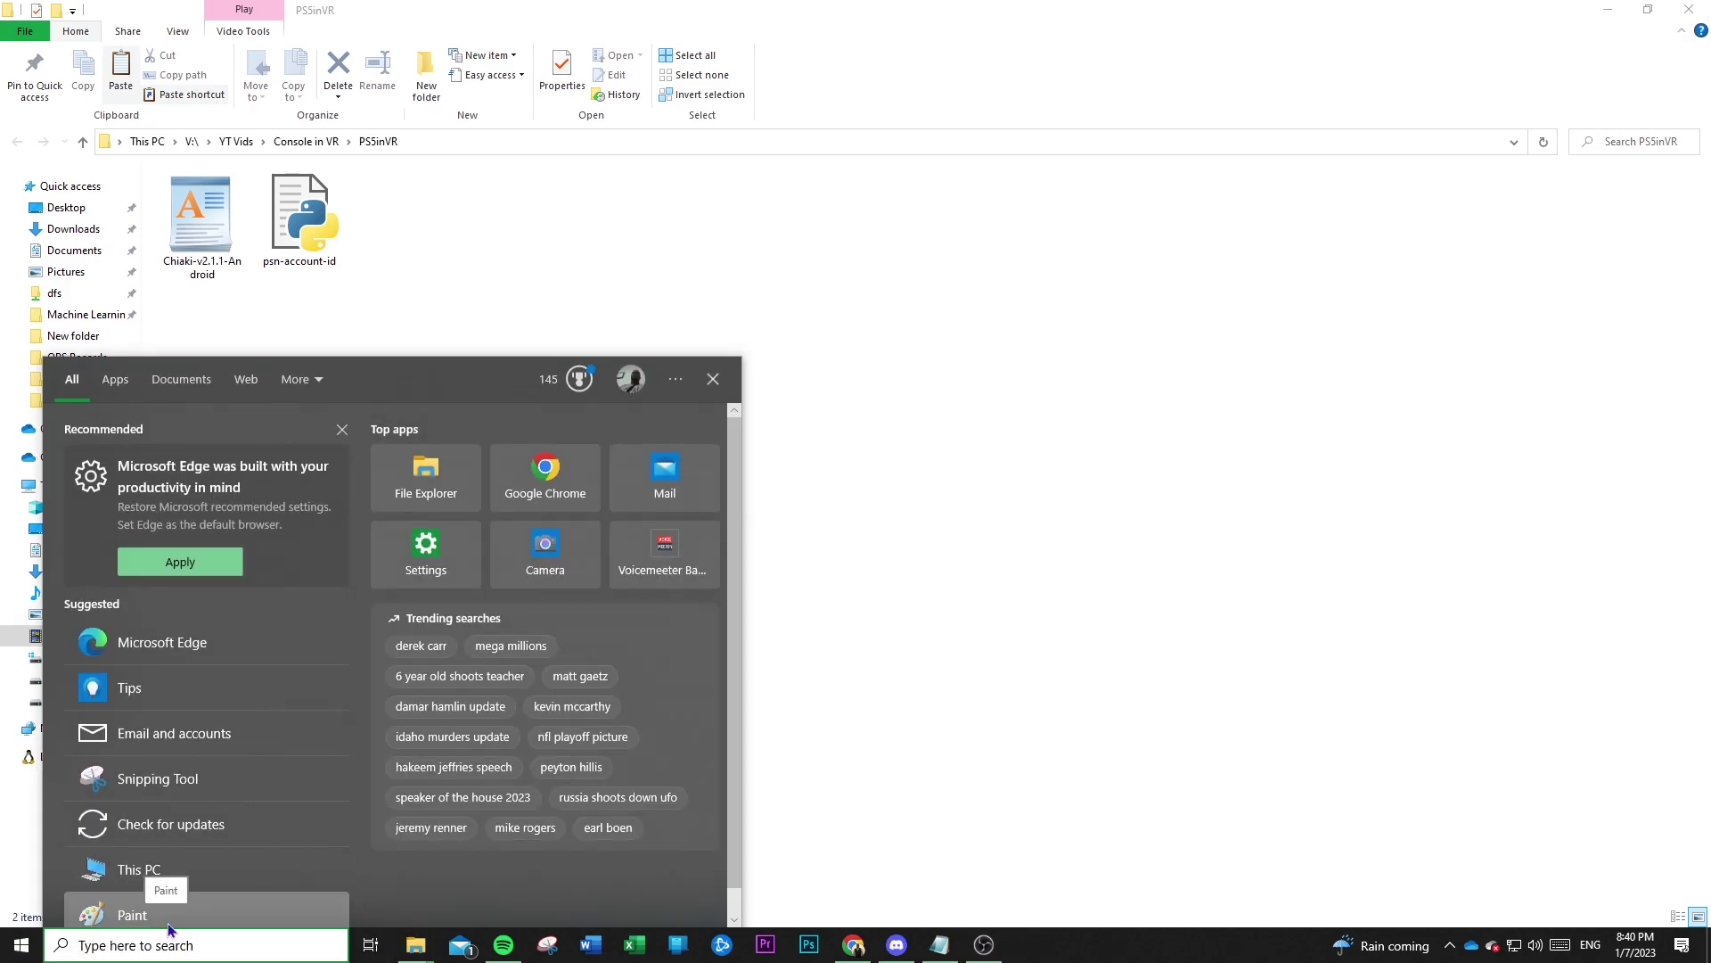
{"action": "type", "text": "sidequest"}
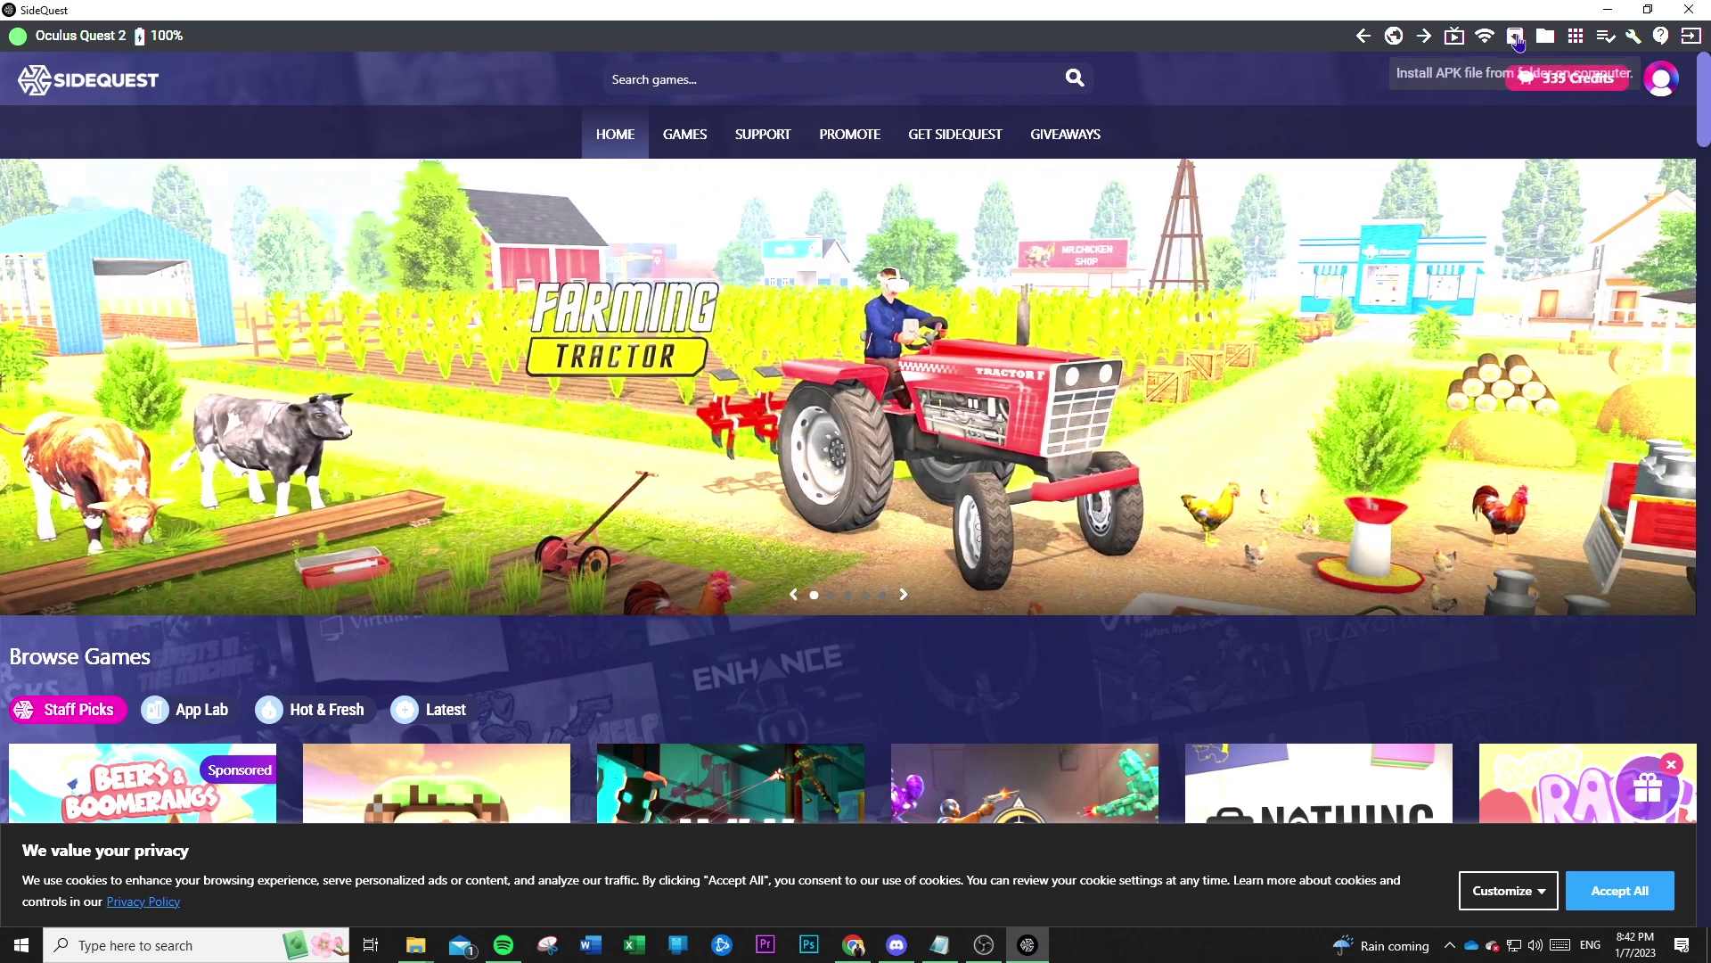
Install the Chiaki-v2.1.1-Android APK from the PS5inVR folder onto the headset.
{"action": "left_click", "coordinate": [1518, 37]}
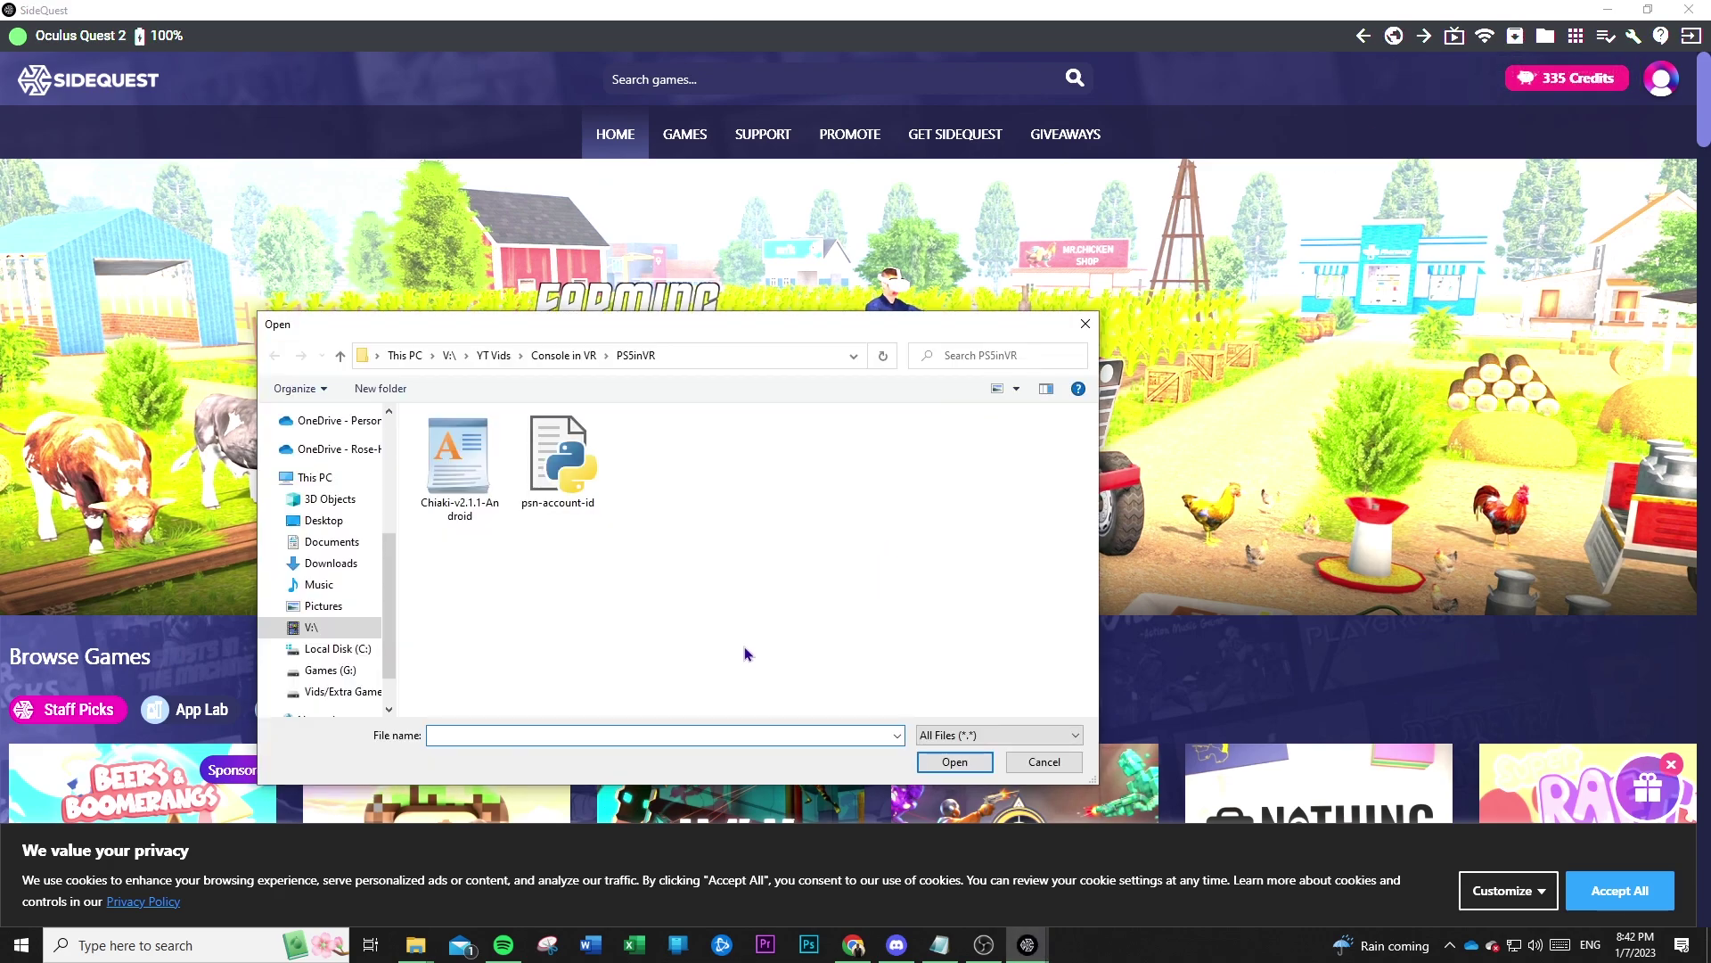
{"action": "left_click", "coordinate": [457, 490]}
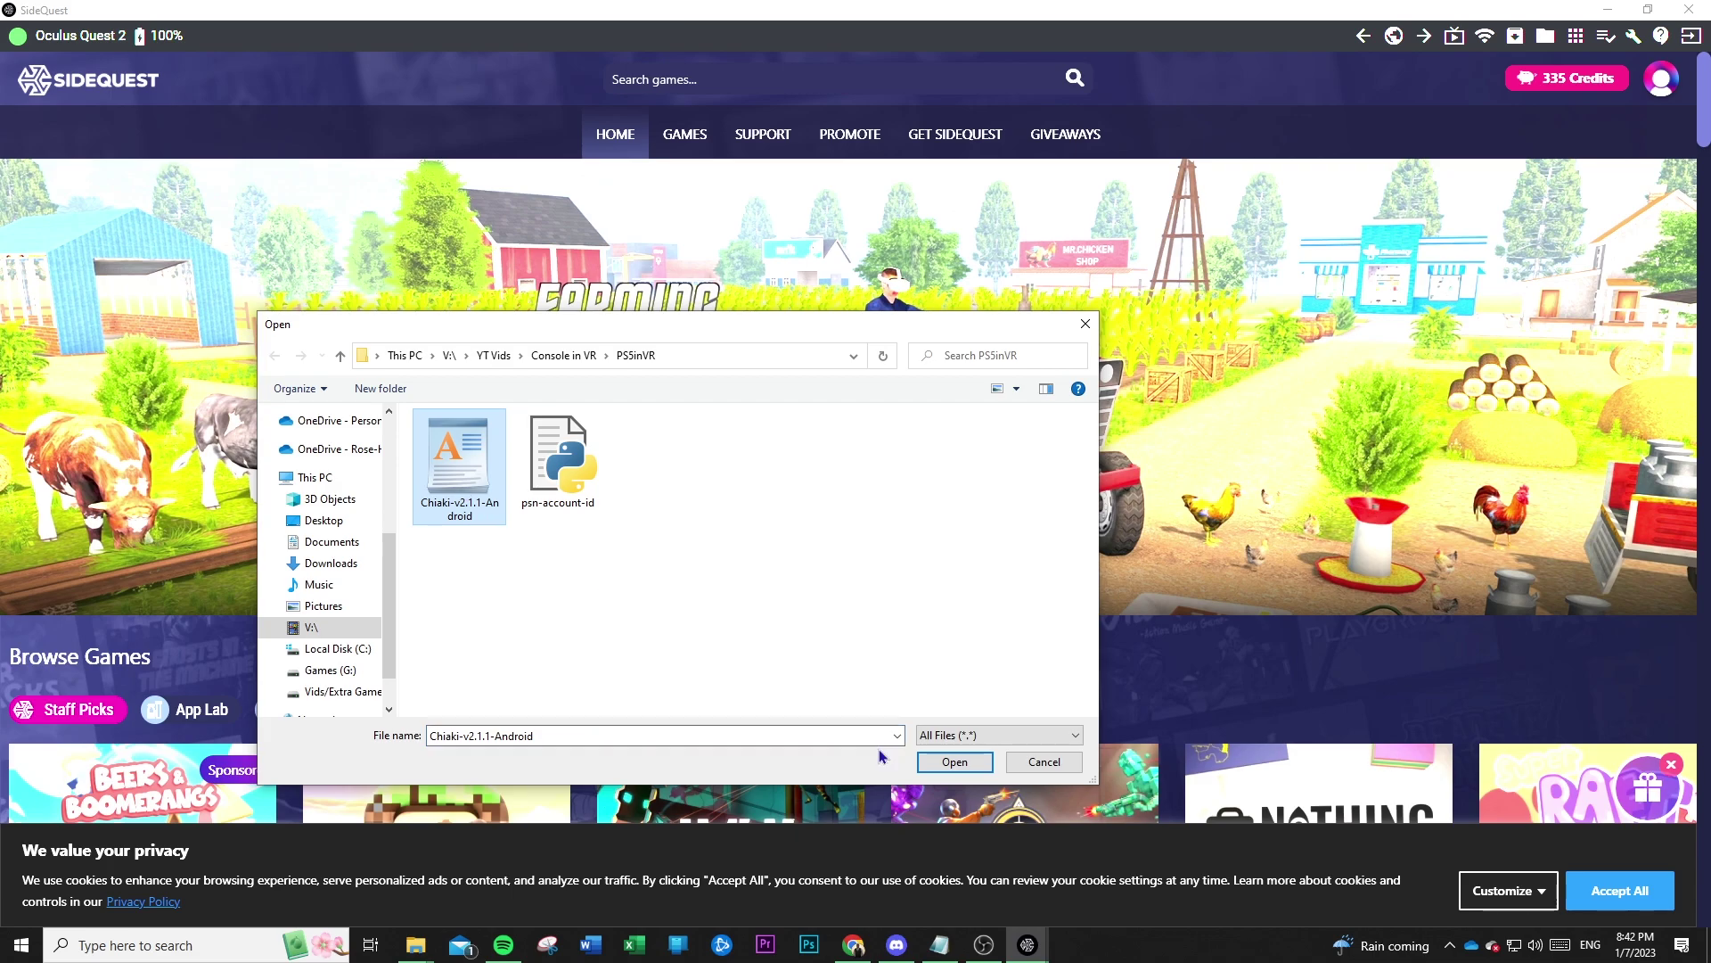
{"action": "left_click", "coordinate": [953, 763]}
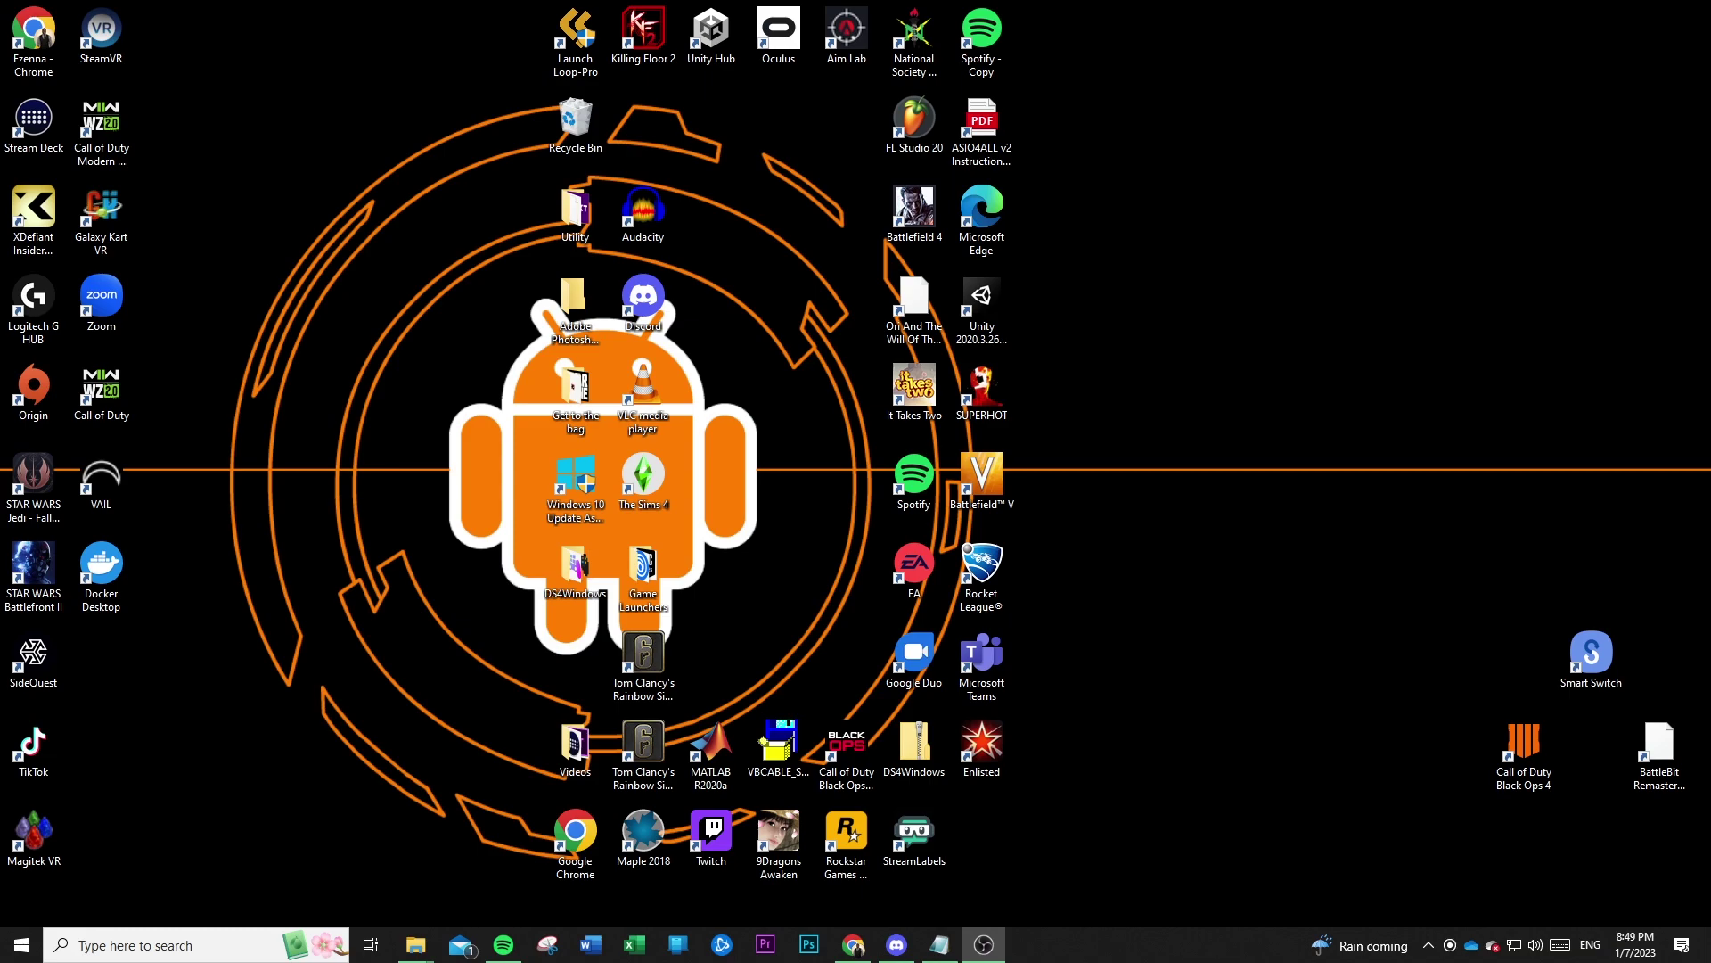
Open Microsoft Store, search for python, and open the owned Python 3.9 page.
{"action": "left_click", "coordinate": [193, 945]}
{"action": "type", "text": "mi"}
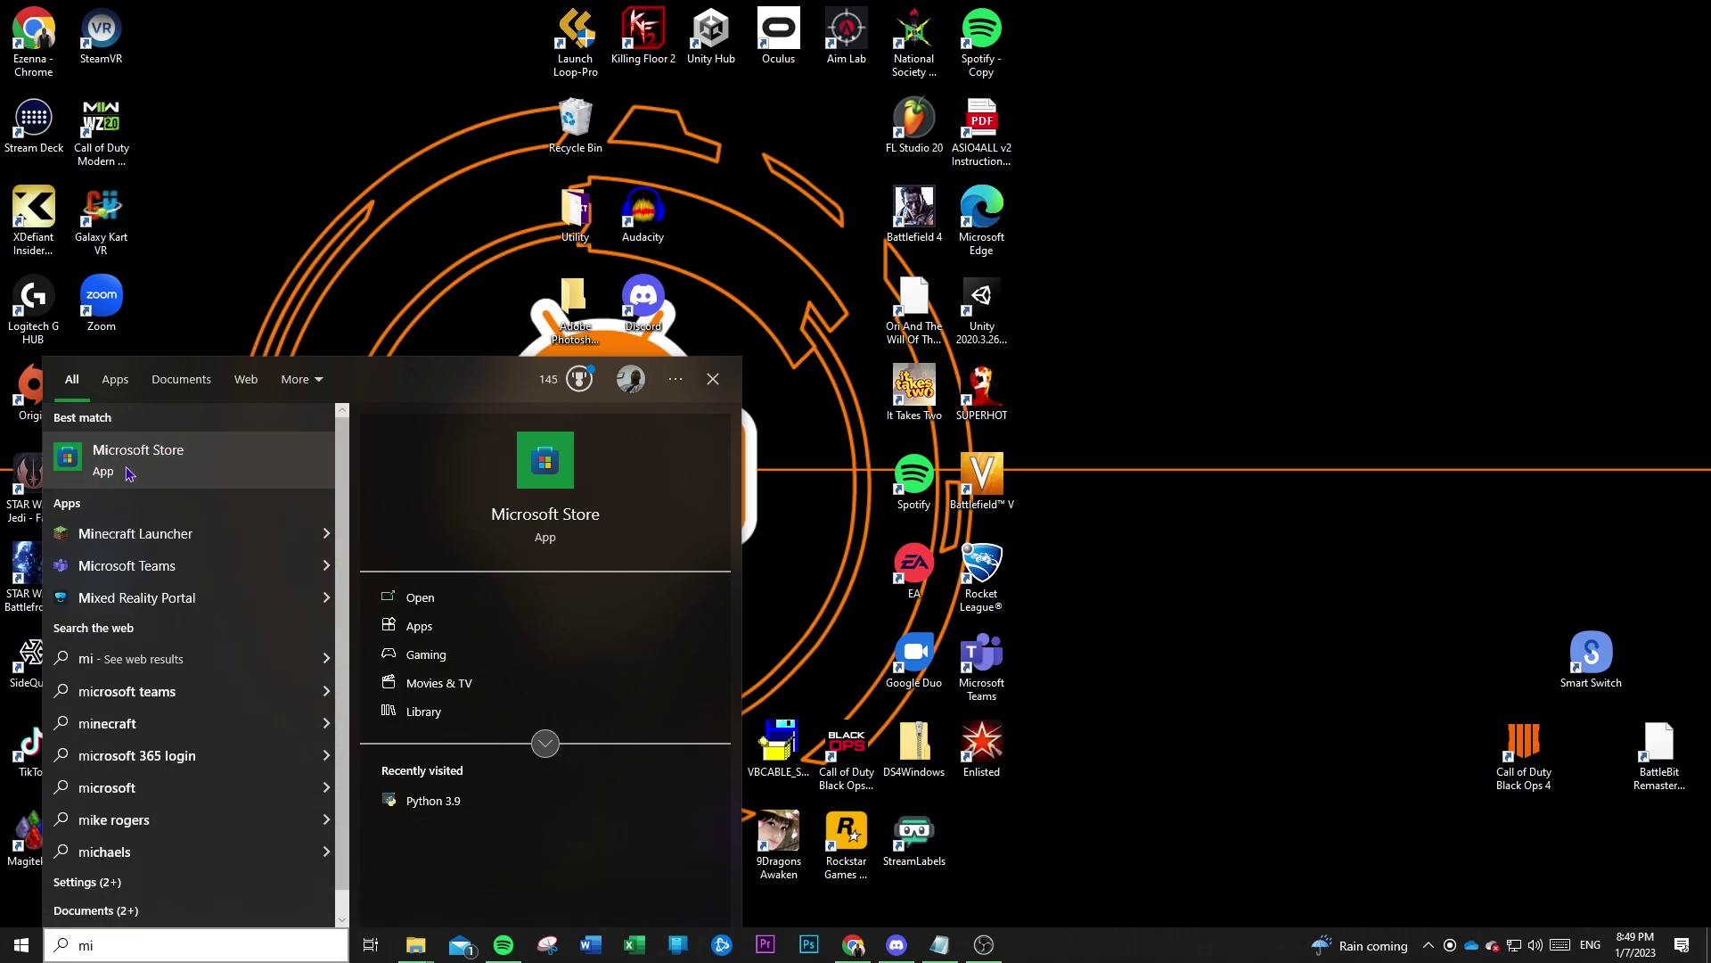
{"action": "key", "text": "Return"}
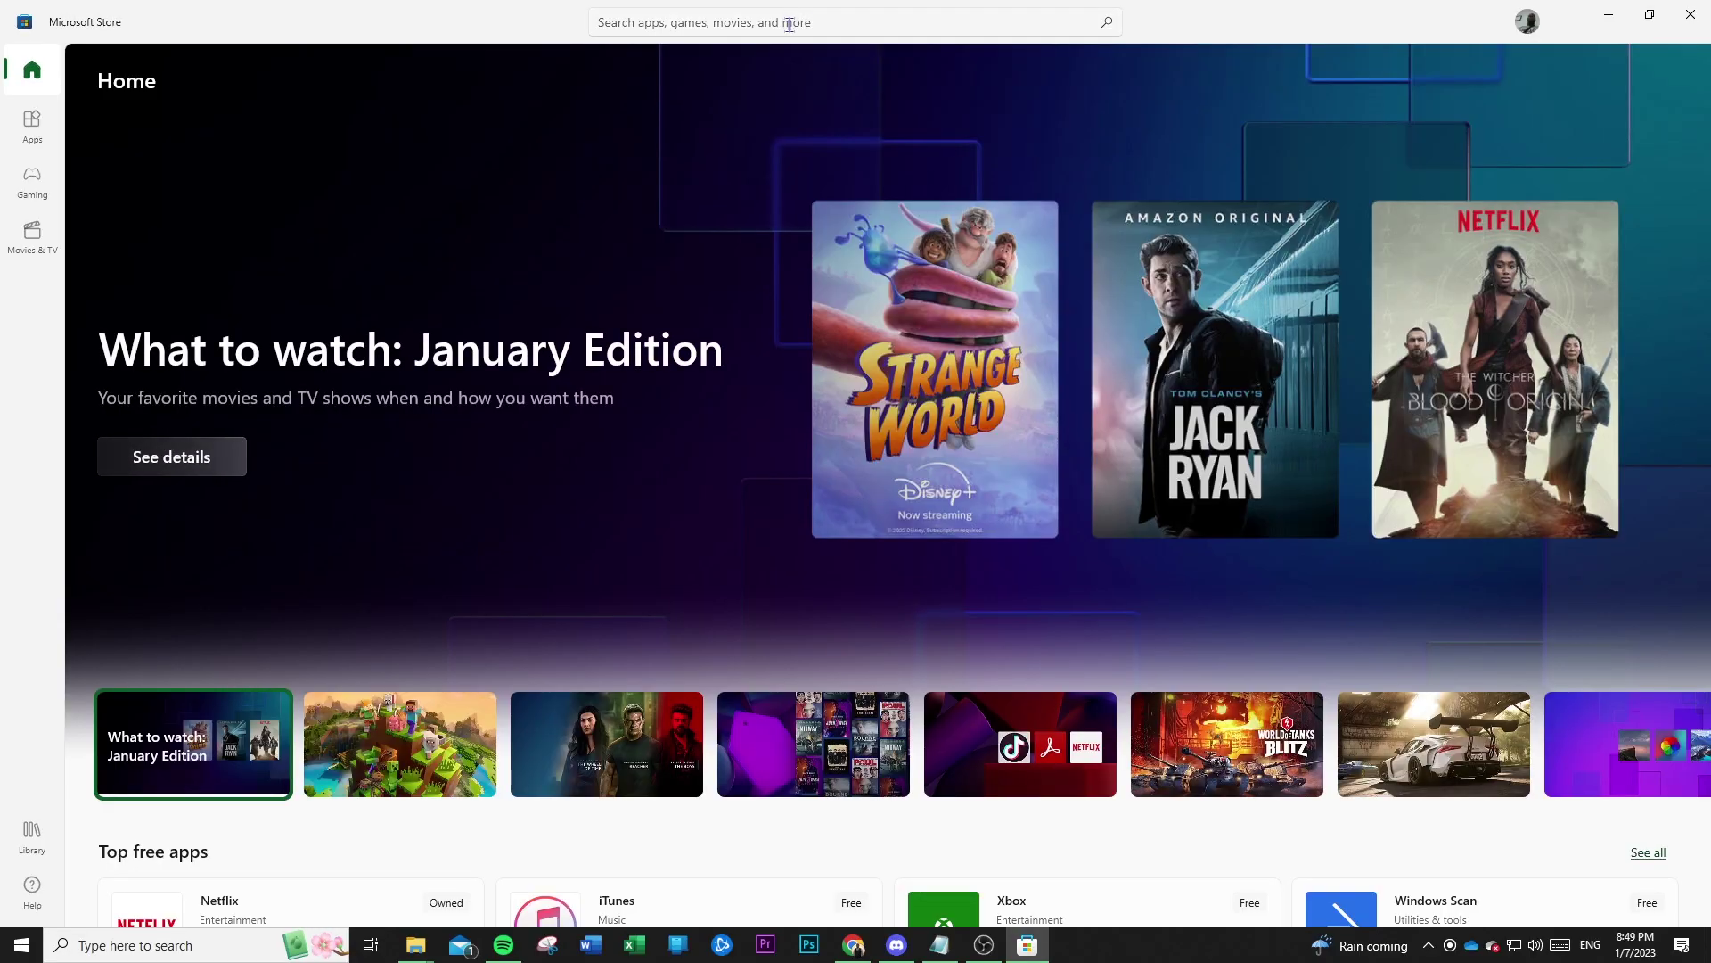
{"action": "left_click", "coordinate": [788, 24]}
{"action": "left_click", "coordinate": [874, 60]}
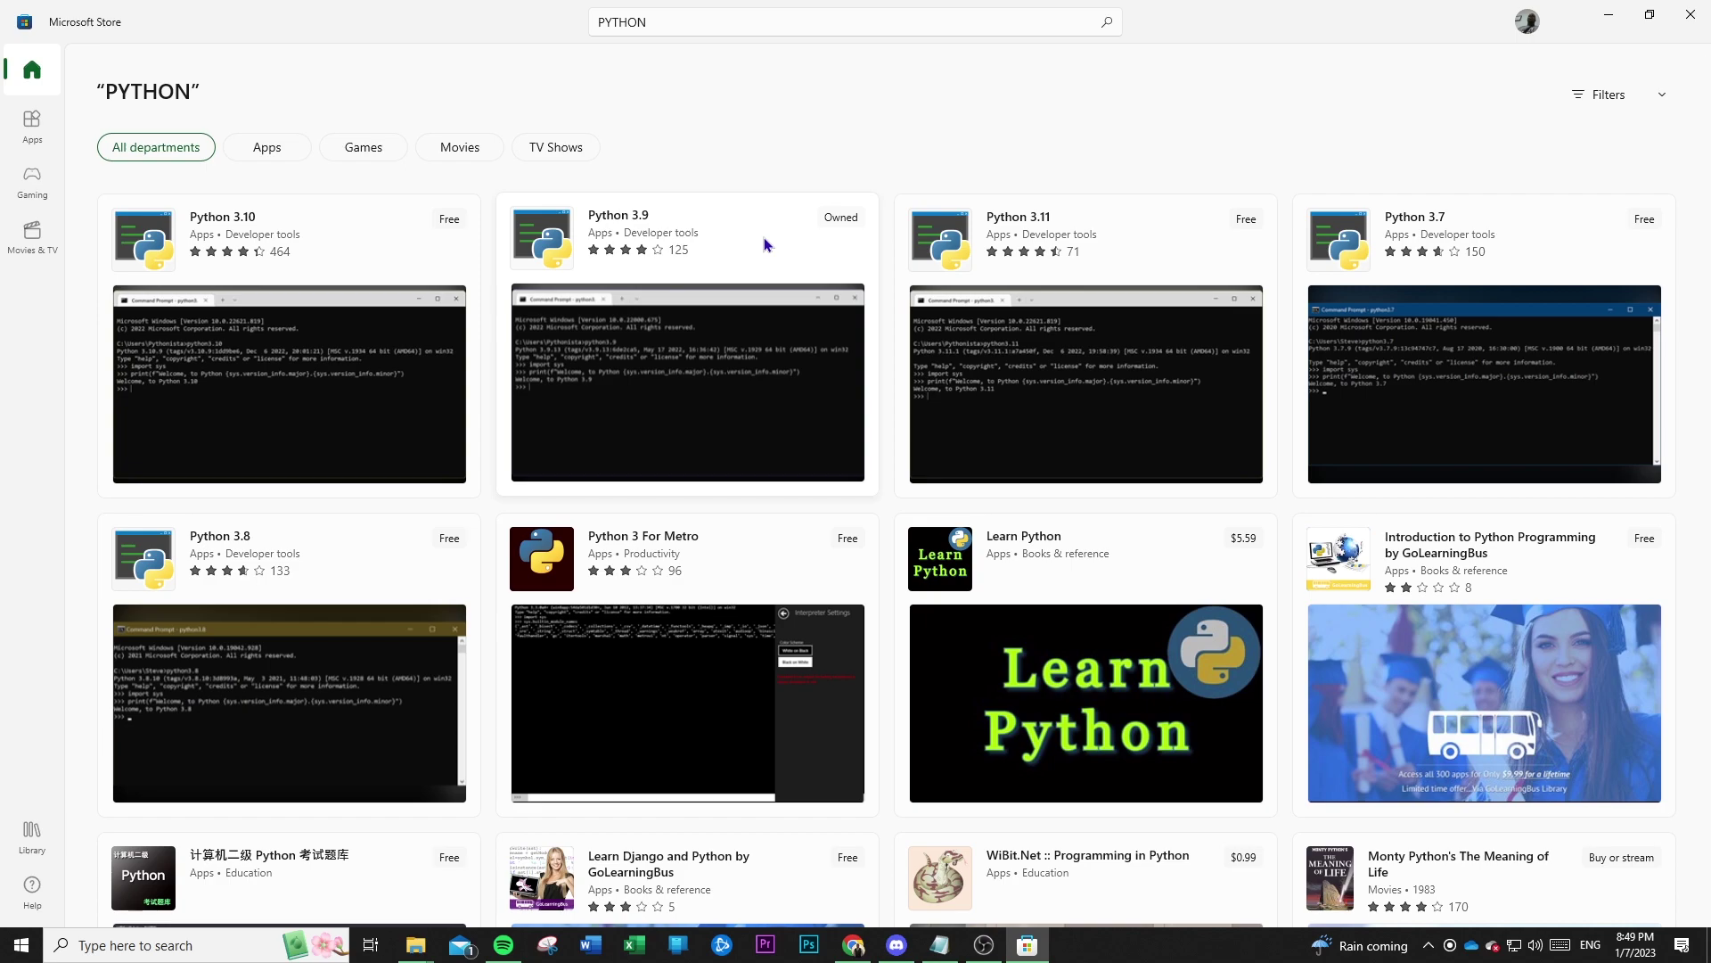
{"action": "left_click", "coordinate": [763, 237]}
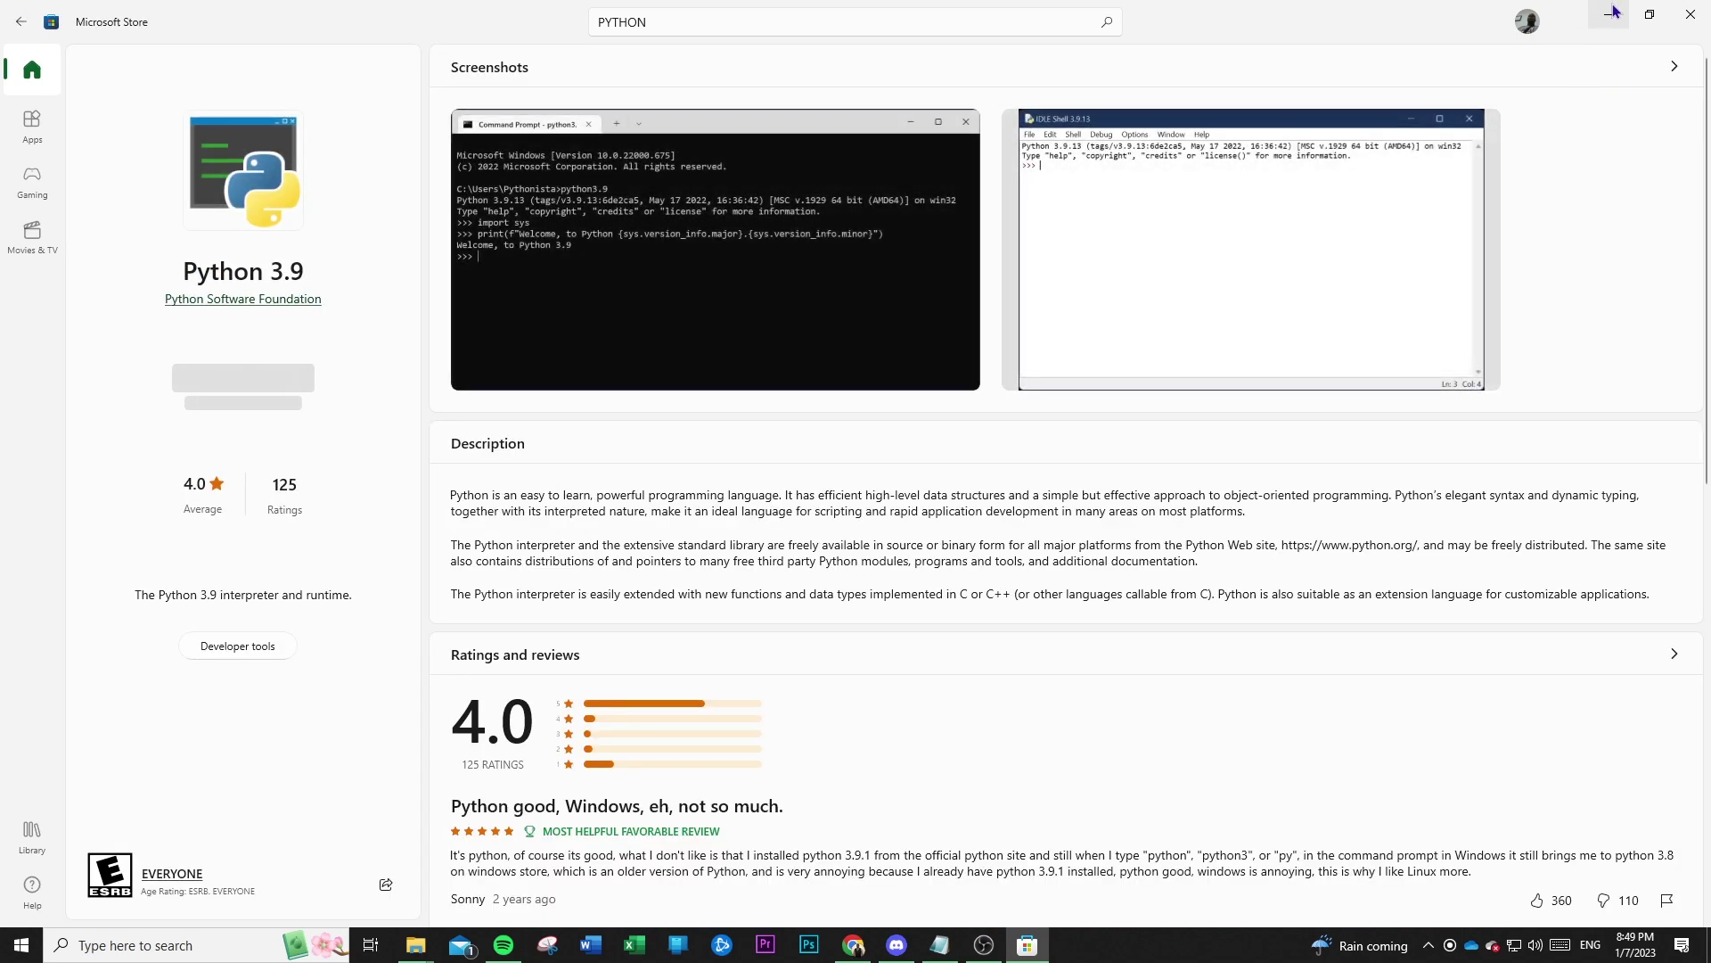
Minimize the Store and run psn-account-id from the PS5inVR folder with Python 3.9.
{"action": "left_click", "coordinate": [1612, 14]}
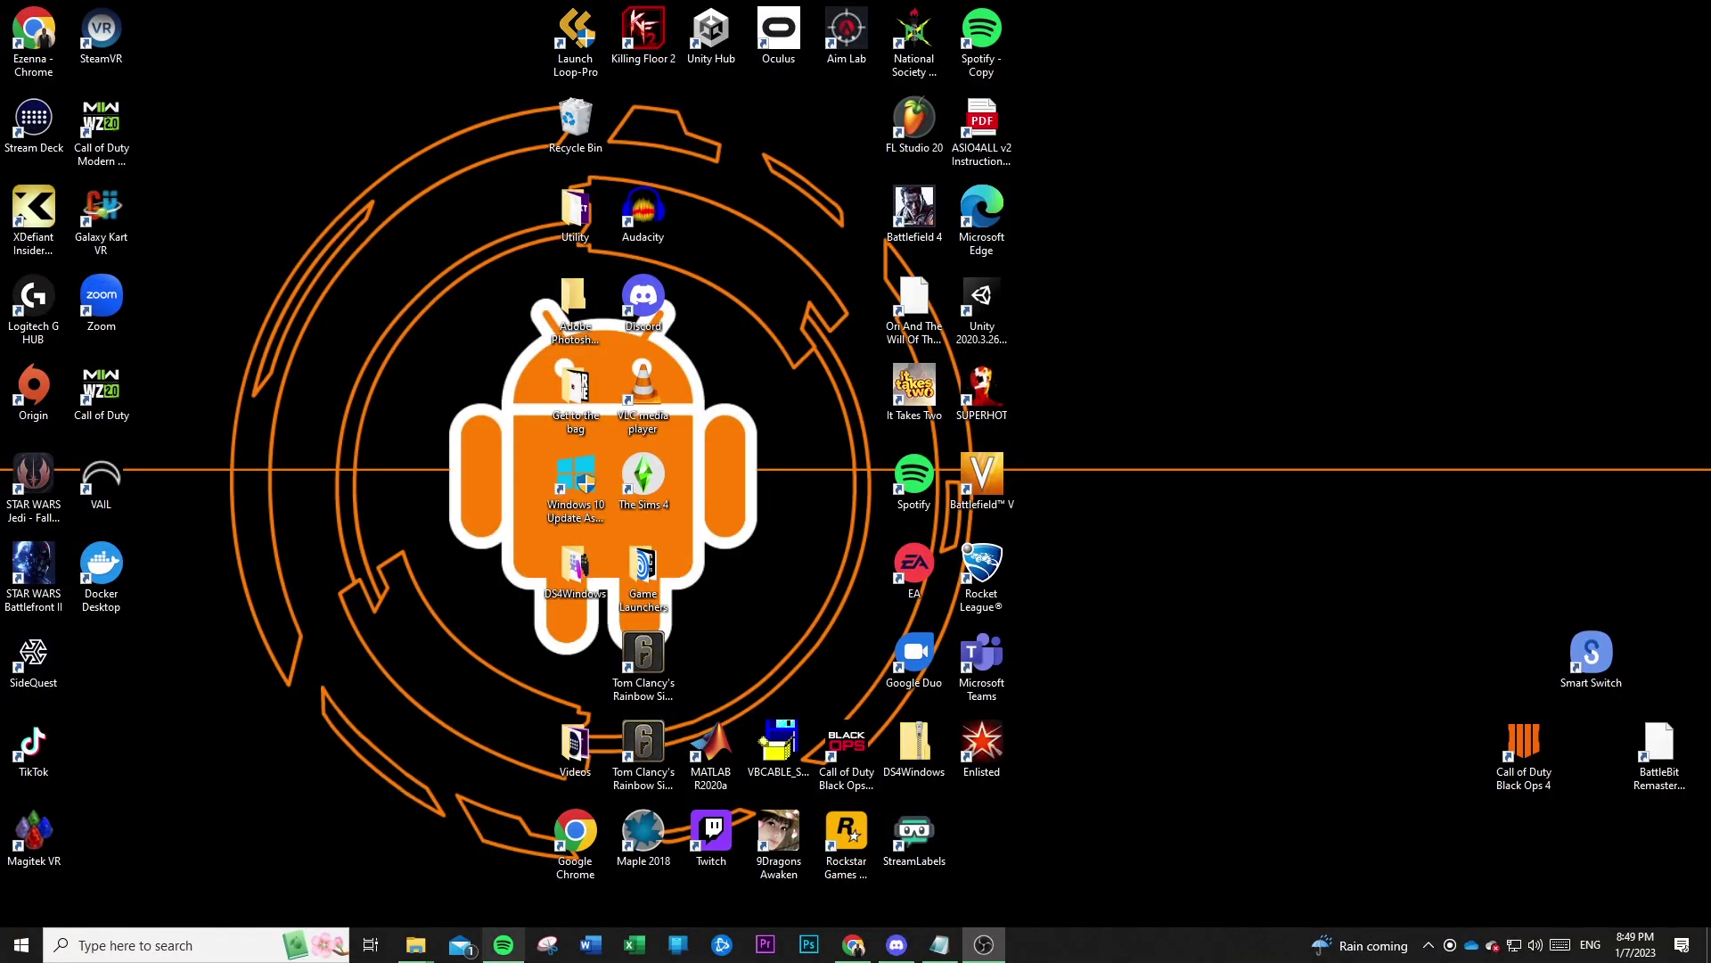
{"action": "mouse_move", "coordinate": [431, 947]}
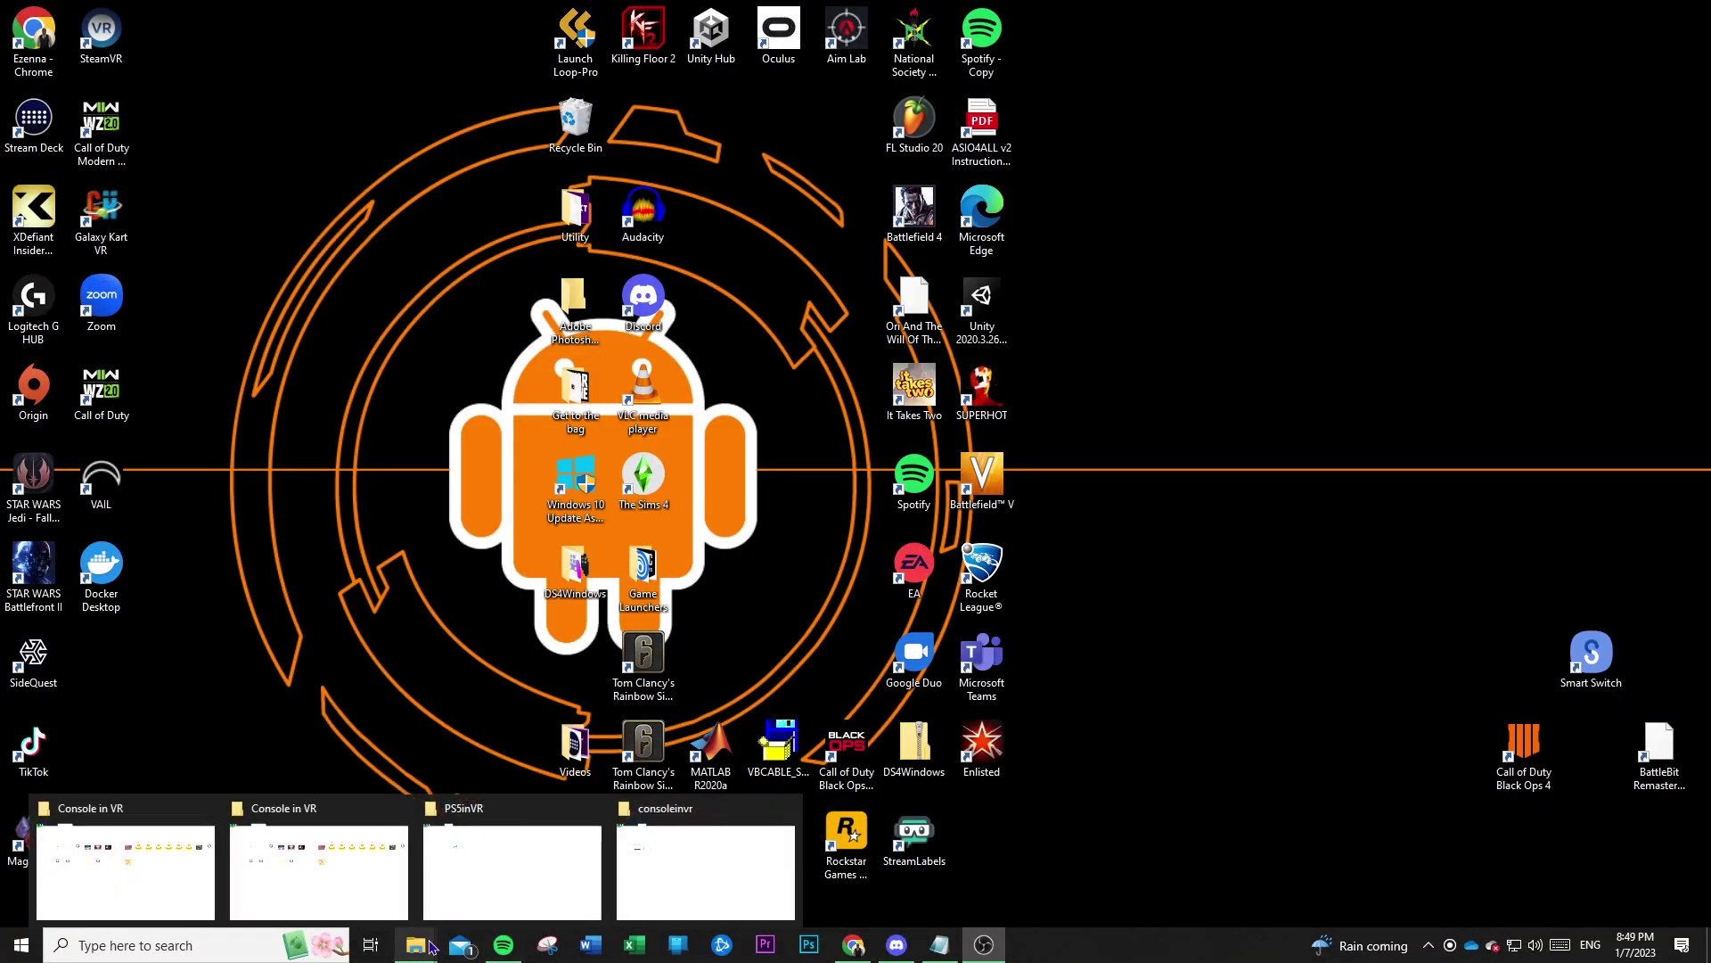
{"action": "mouse_move", "coordinate": [710, 883]}
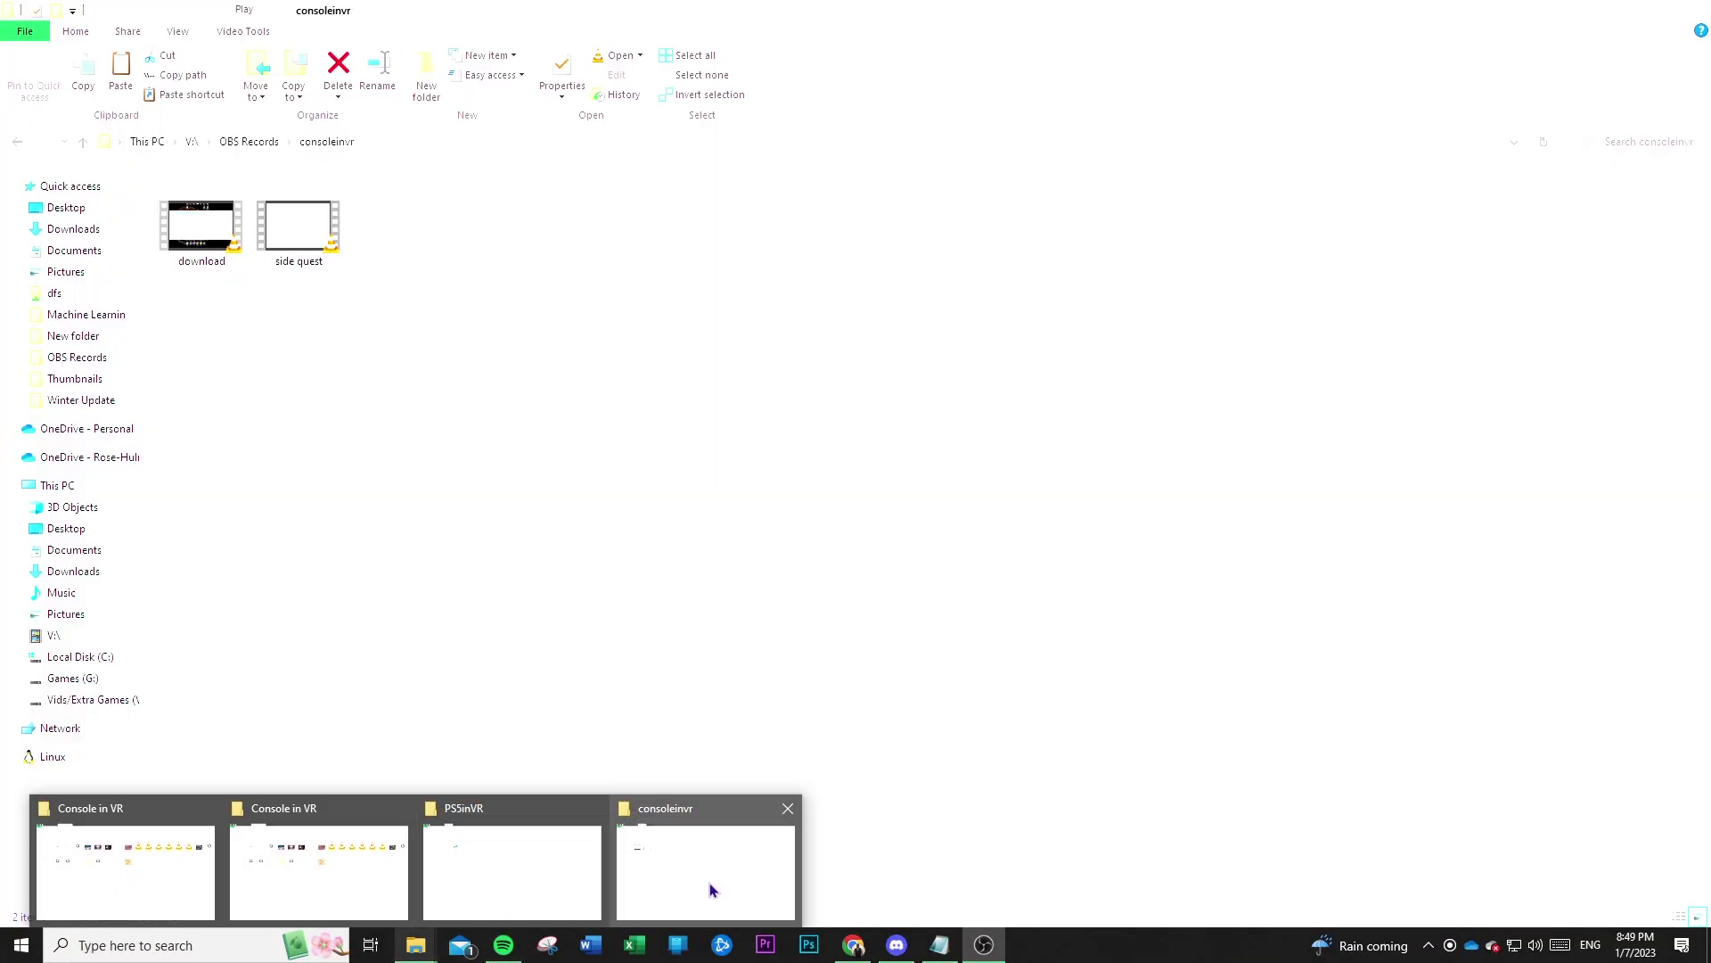
{"action": "left_click", "coordinate": [550, 883]}
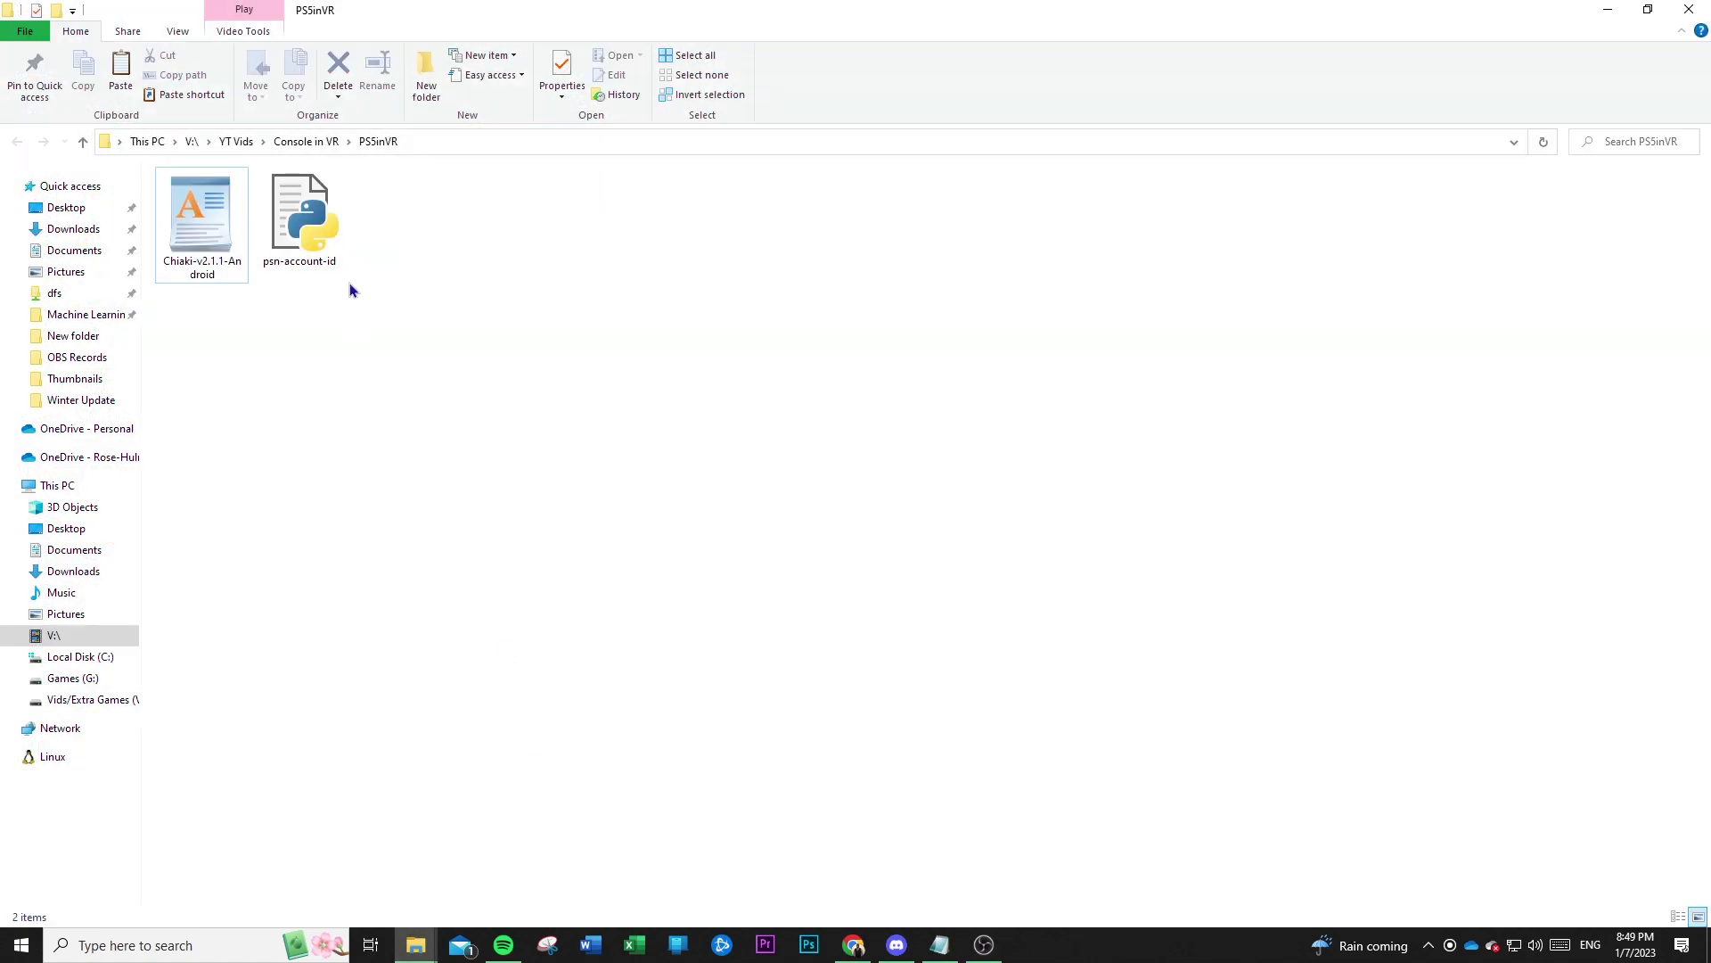
{"action": "right_click", "coordinate": [321, 224]}
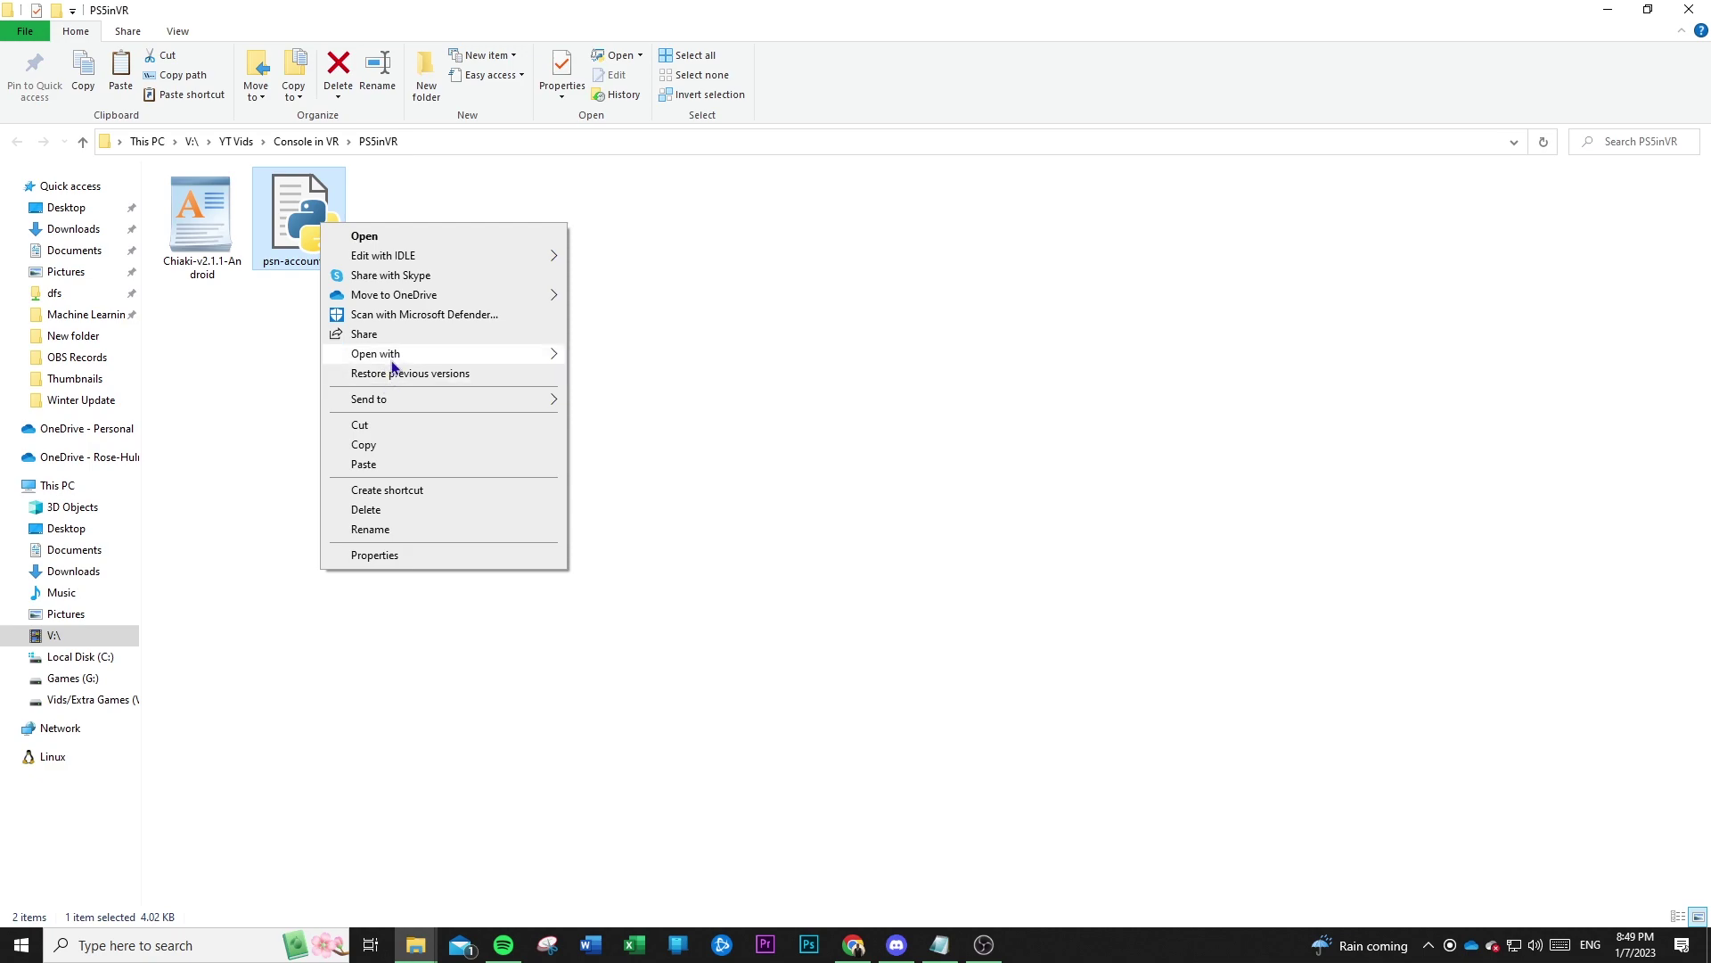
{"action": "mouse_move", "coordinate": [395, 362]}
{"action": "left_click", "coordinate": [596, 402]}
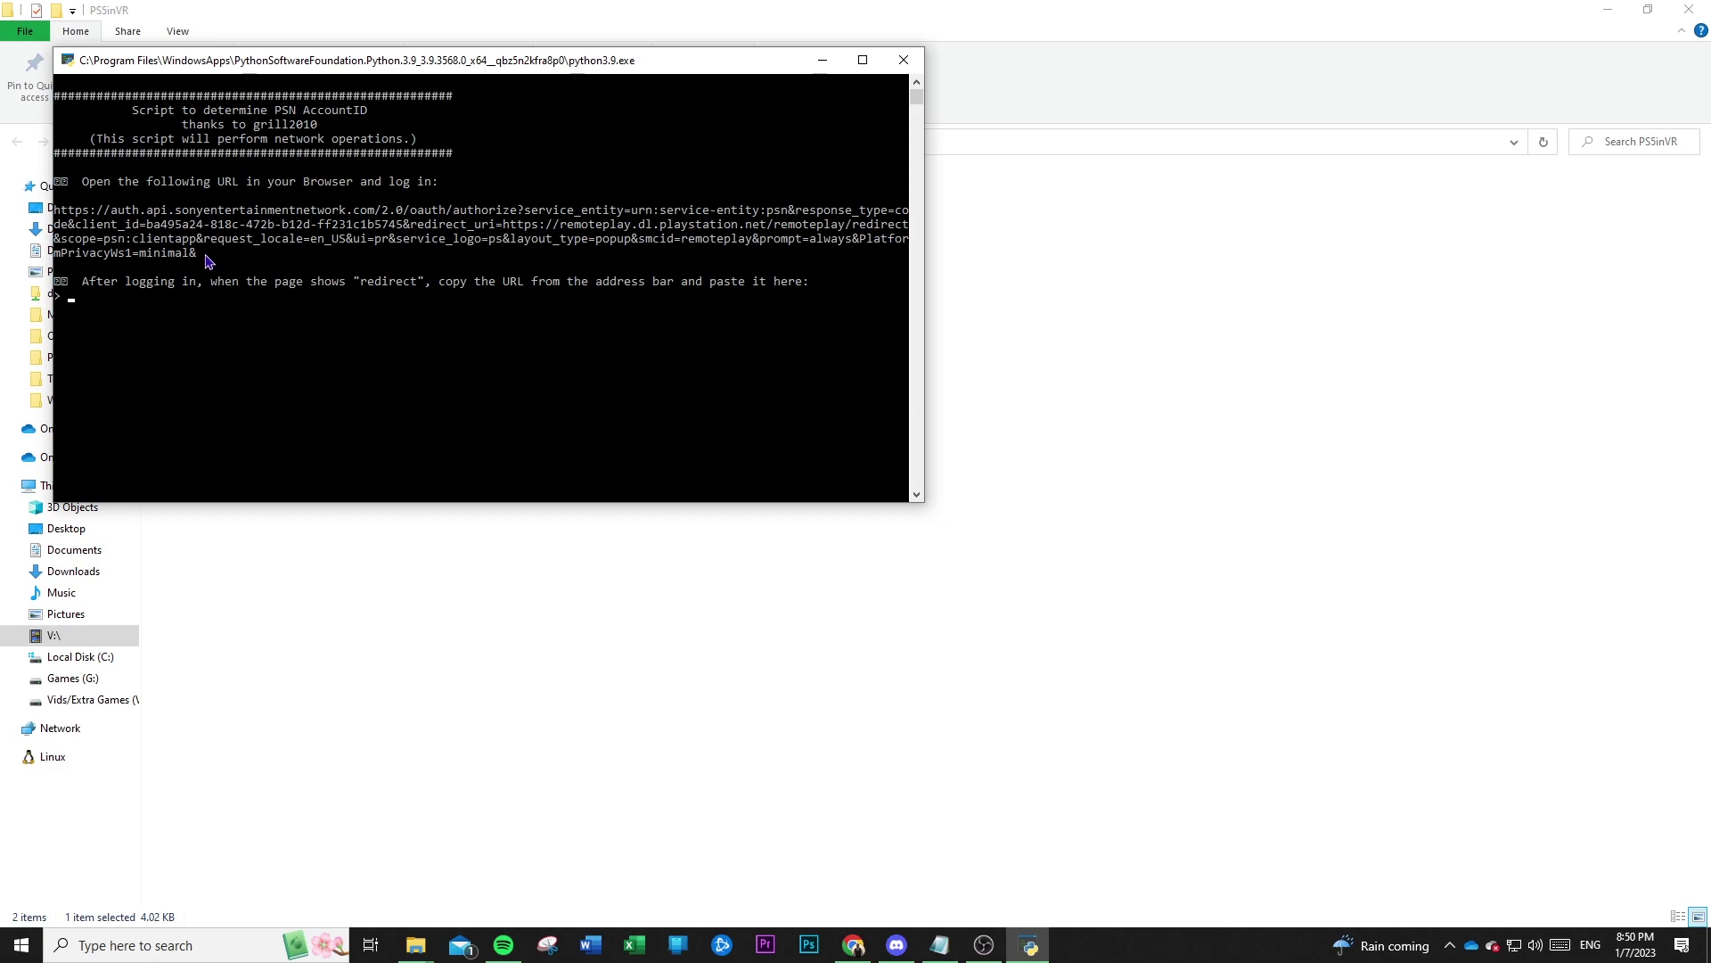
Select and copy the full Sony sign-in URL printed in the Python console.
{"action": "left_click", "coordinate": [206, 255]}
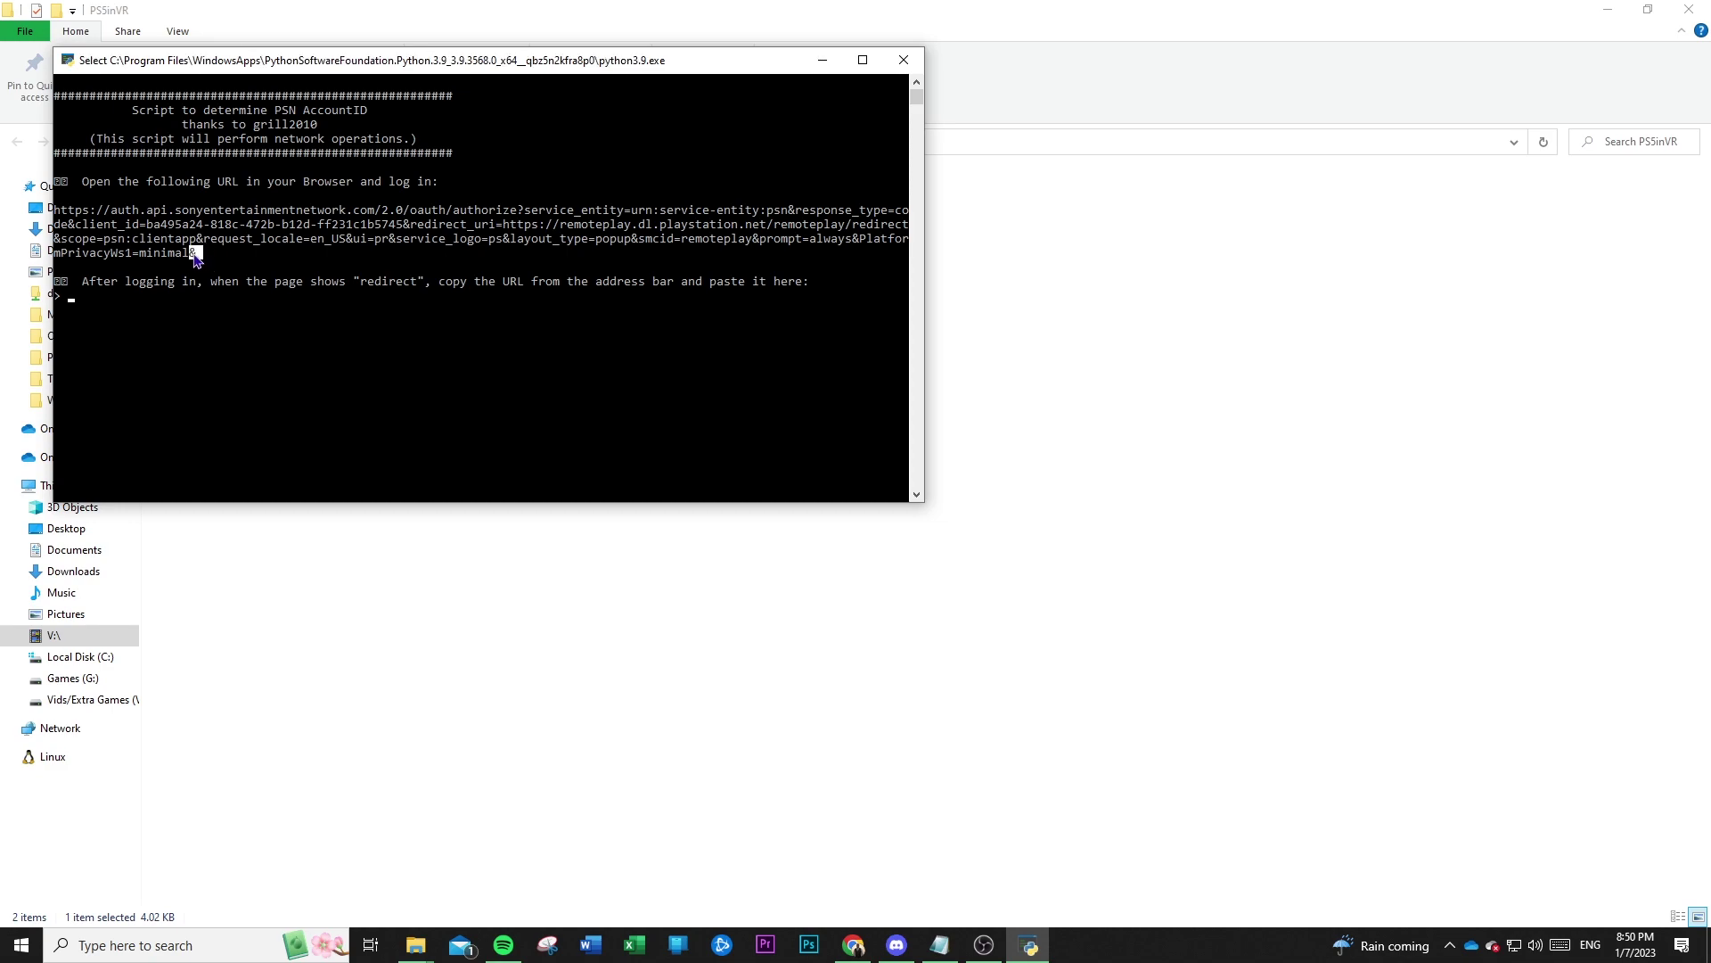
{"action": "left_click_drag", "start_coordinate": [196, 257], "coordinate": [58, 217]}
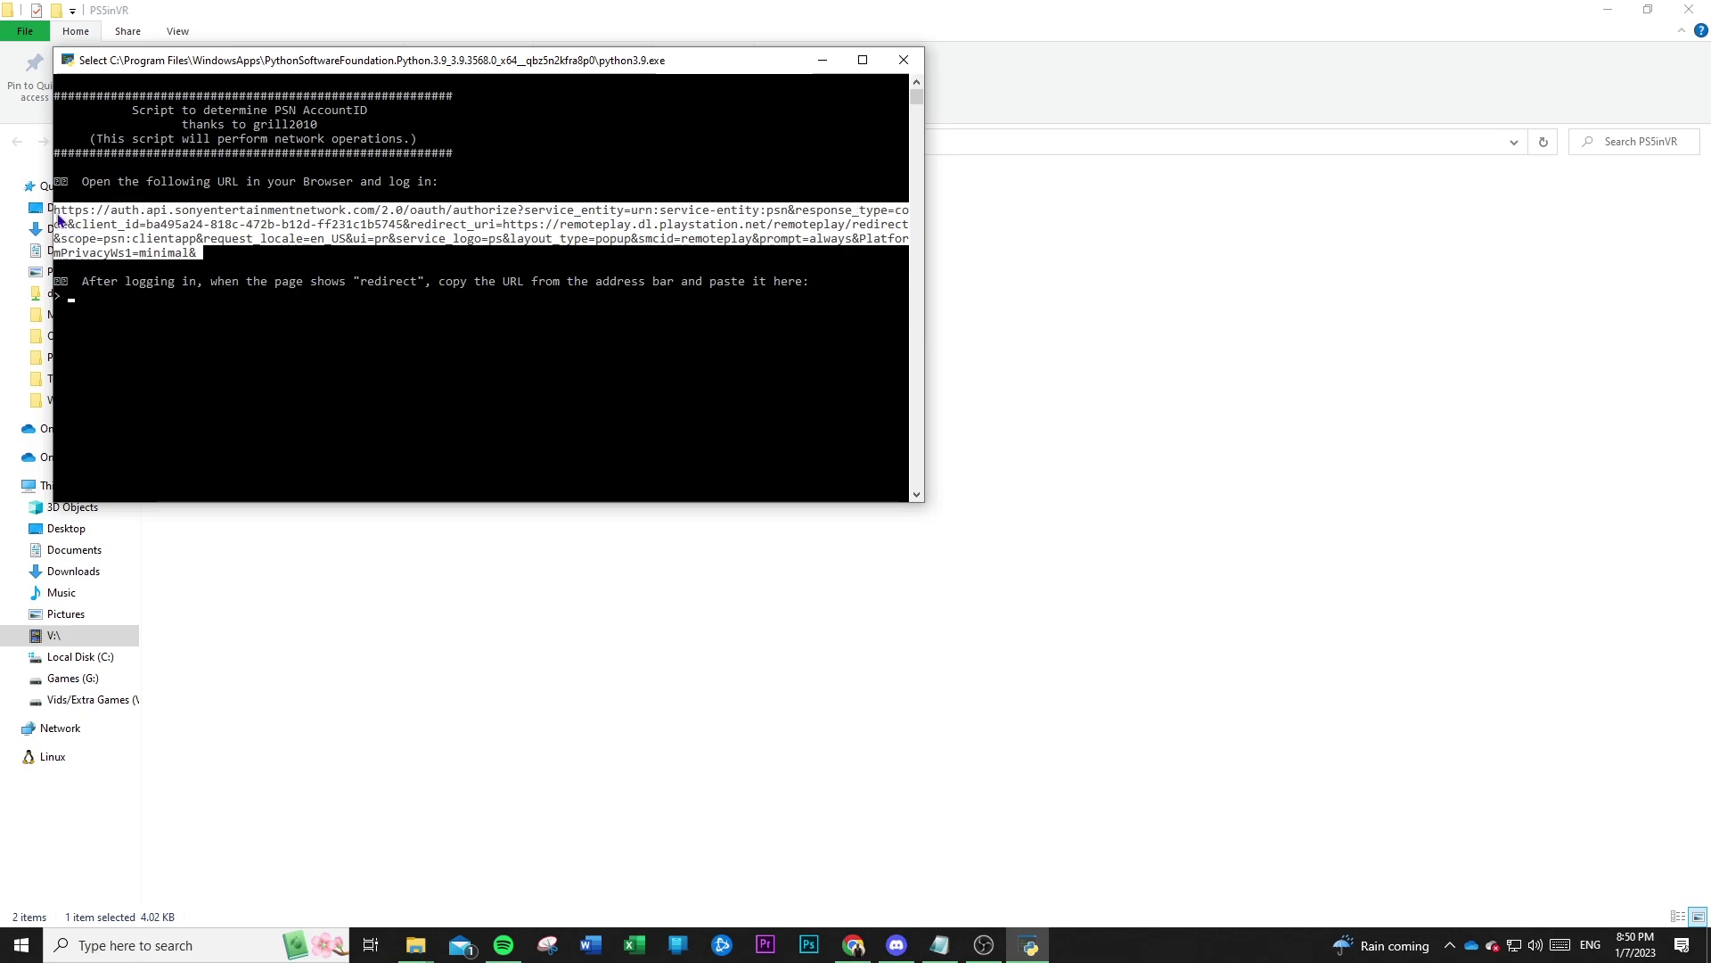
{"action": "right_click", "coordinate": [100, 229]}
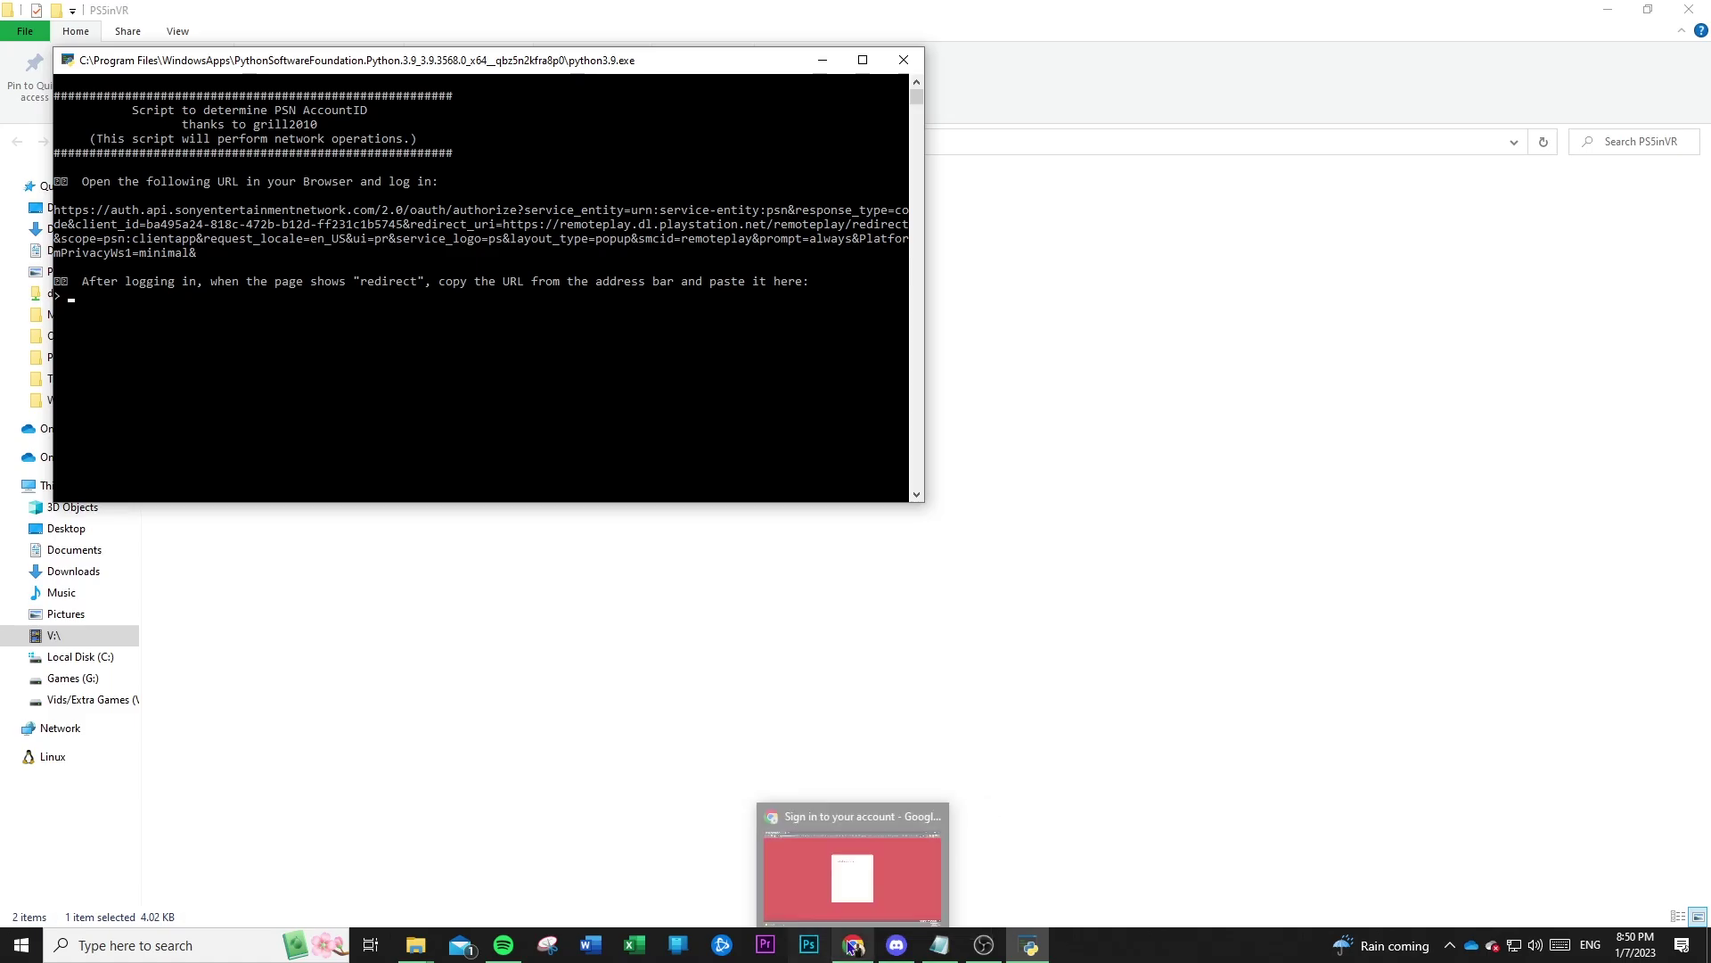
Paste the copied Sony authorization URL over the current address in Chrome.
{"action": "left_click", "coordinate": [853, 947]}
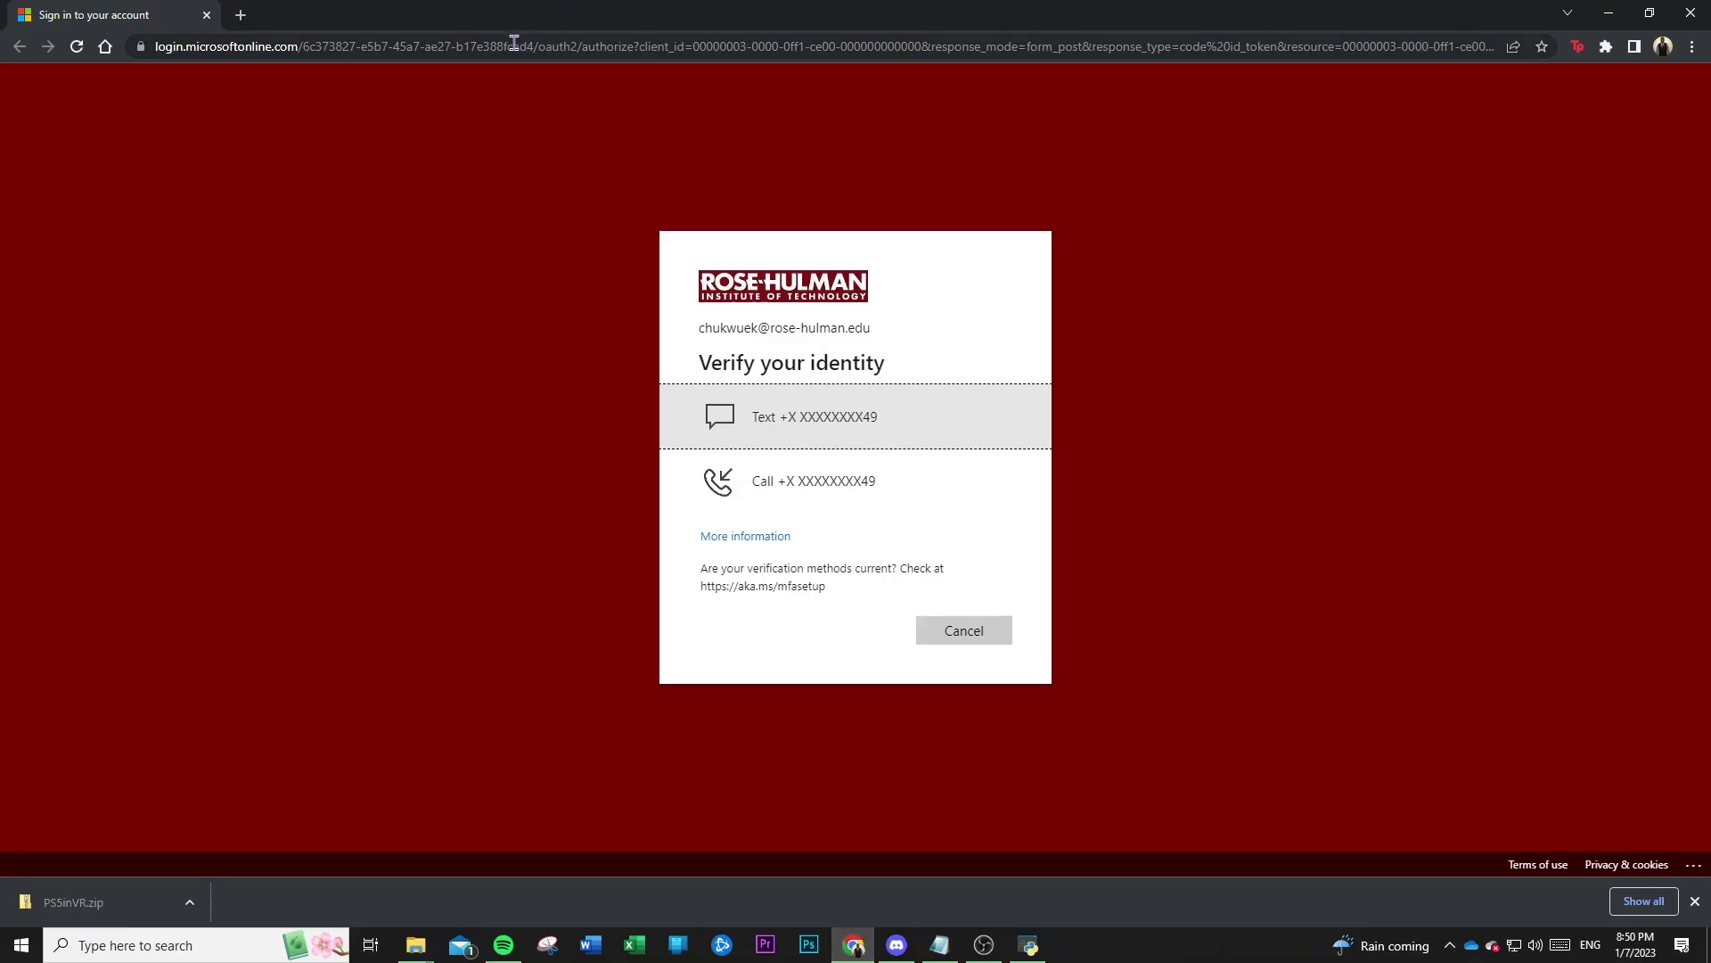
{"action": "left_click", "coordinate": [514, 42]}
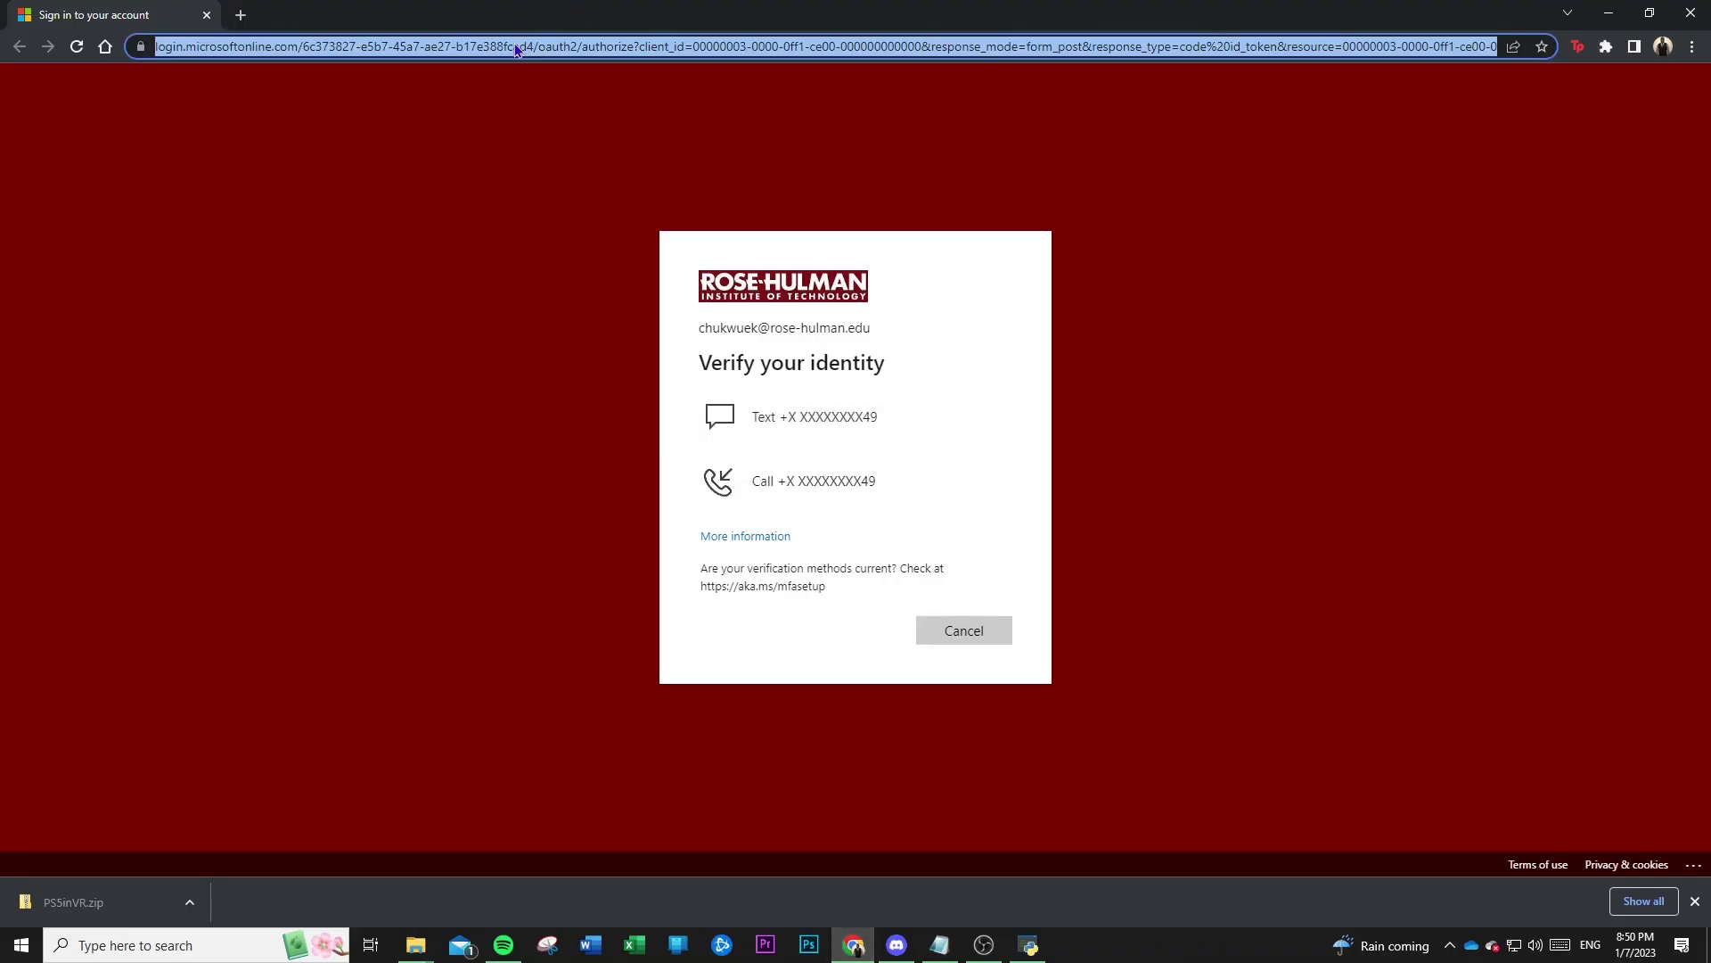
{"action": "type", "text": "https://auth.api.sonyentertainmentnetwork.com/2.0/oauth/authorize?service_entity=urn:service-entity:psn&response_type=code&client_id=ba495a24-818c-472b-b12d-ff231c1b5745&redirect_uri=https://remoteplay.dl.playstation.net/remoteplay/redirect&scope=psn:clientapp&request_locale=en_US&ui=pr&service_logo=ps&layout_type=popup&smcid=remoteplay&prompt=always&PlatformPrivacyWs1=minimal&"}
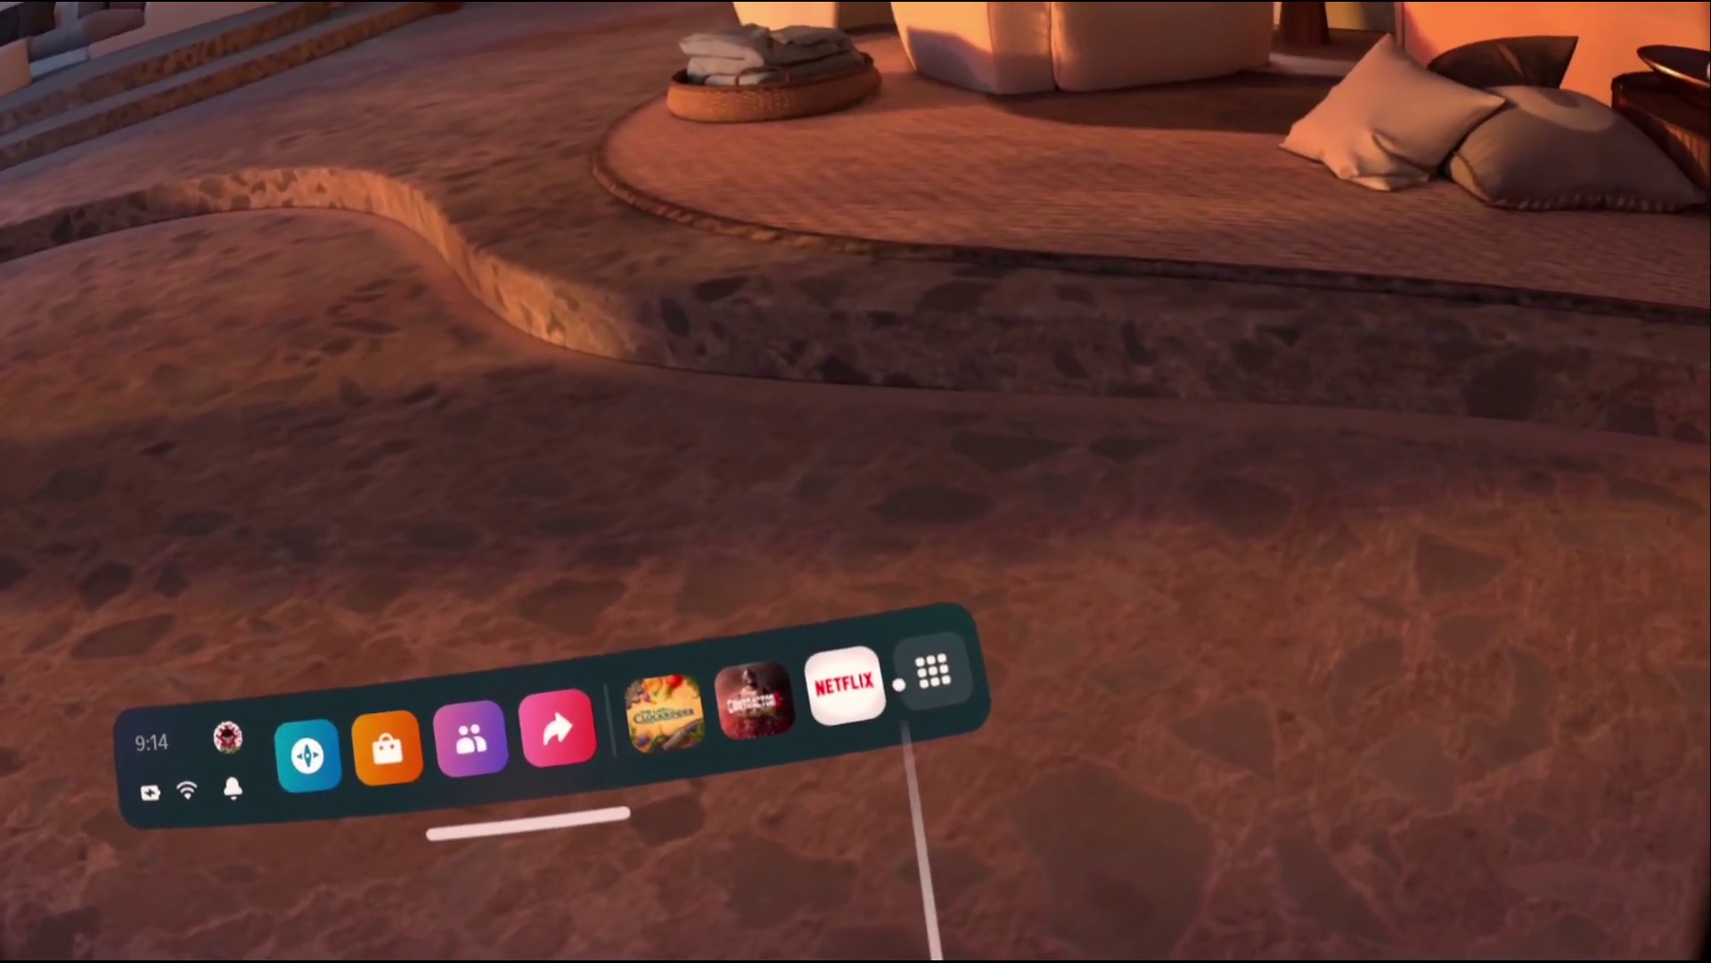
Open the headset's App Library filtered to Unknown Sources to find Chiaki.
{"action": "left_click", "coordinate": [845, 686]}
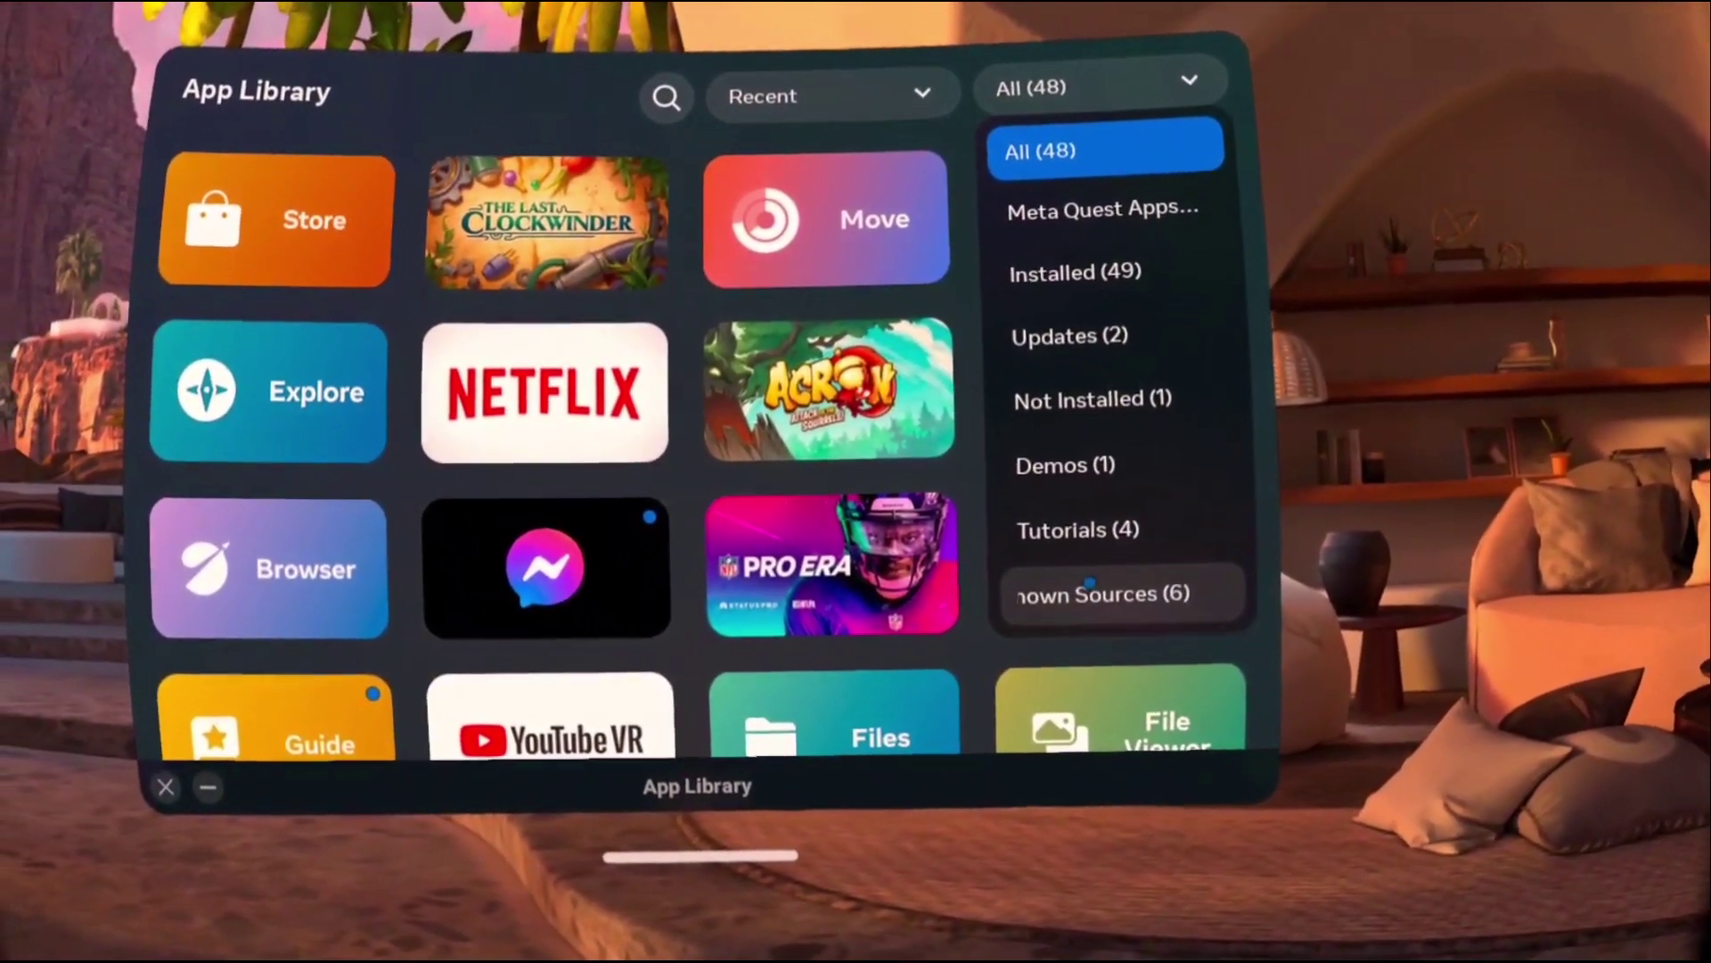
{"action": "left_click", "coordinate": [1089, 584]}
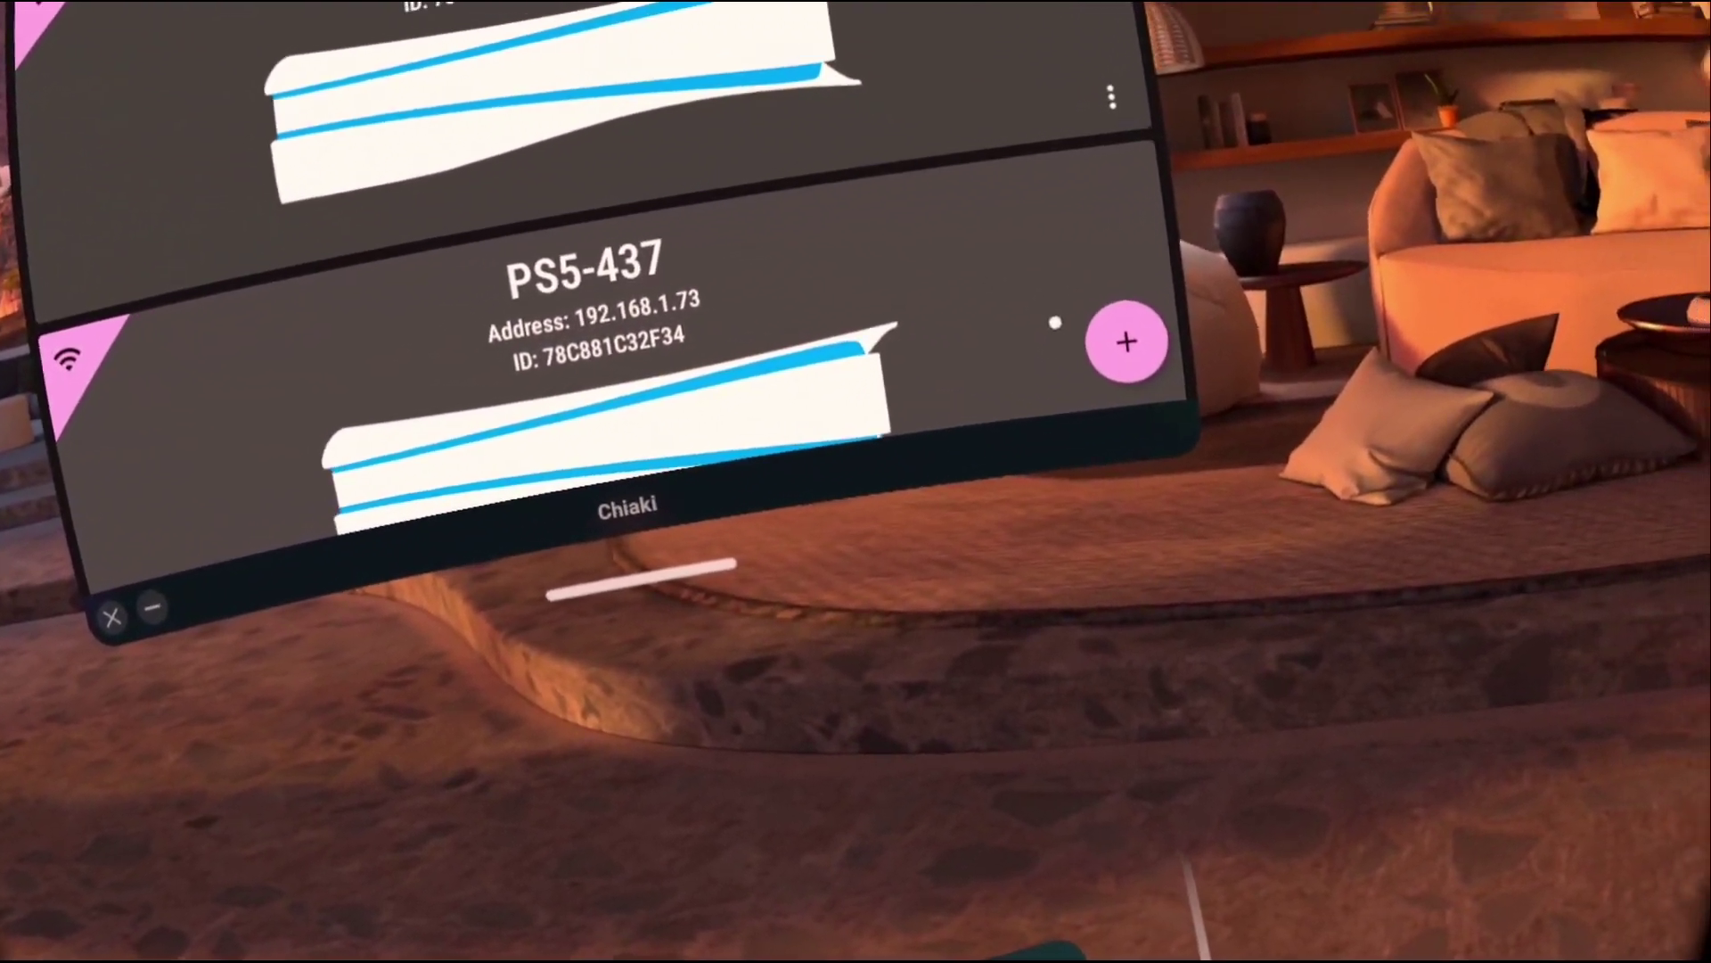
Choose Register Console from Chiaki's + menu to bring up the PS5 registration form.
{"action": "left_click", "coordinate": [1127, 341]}
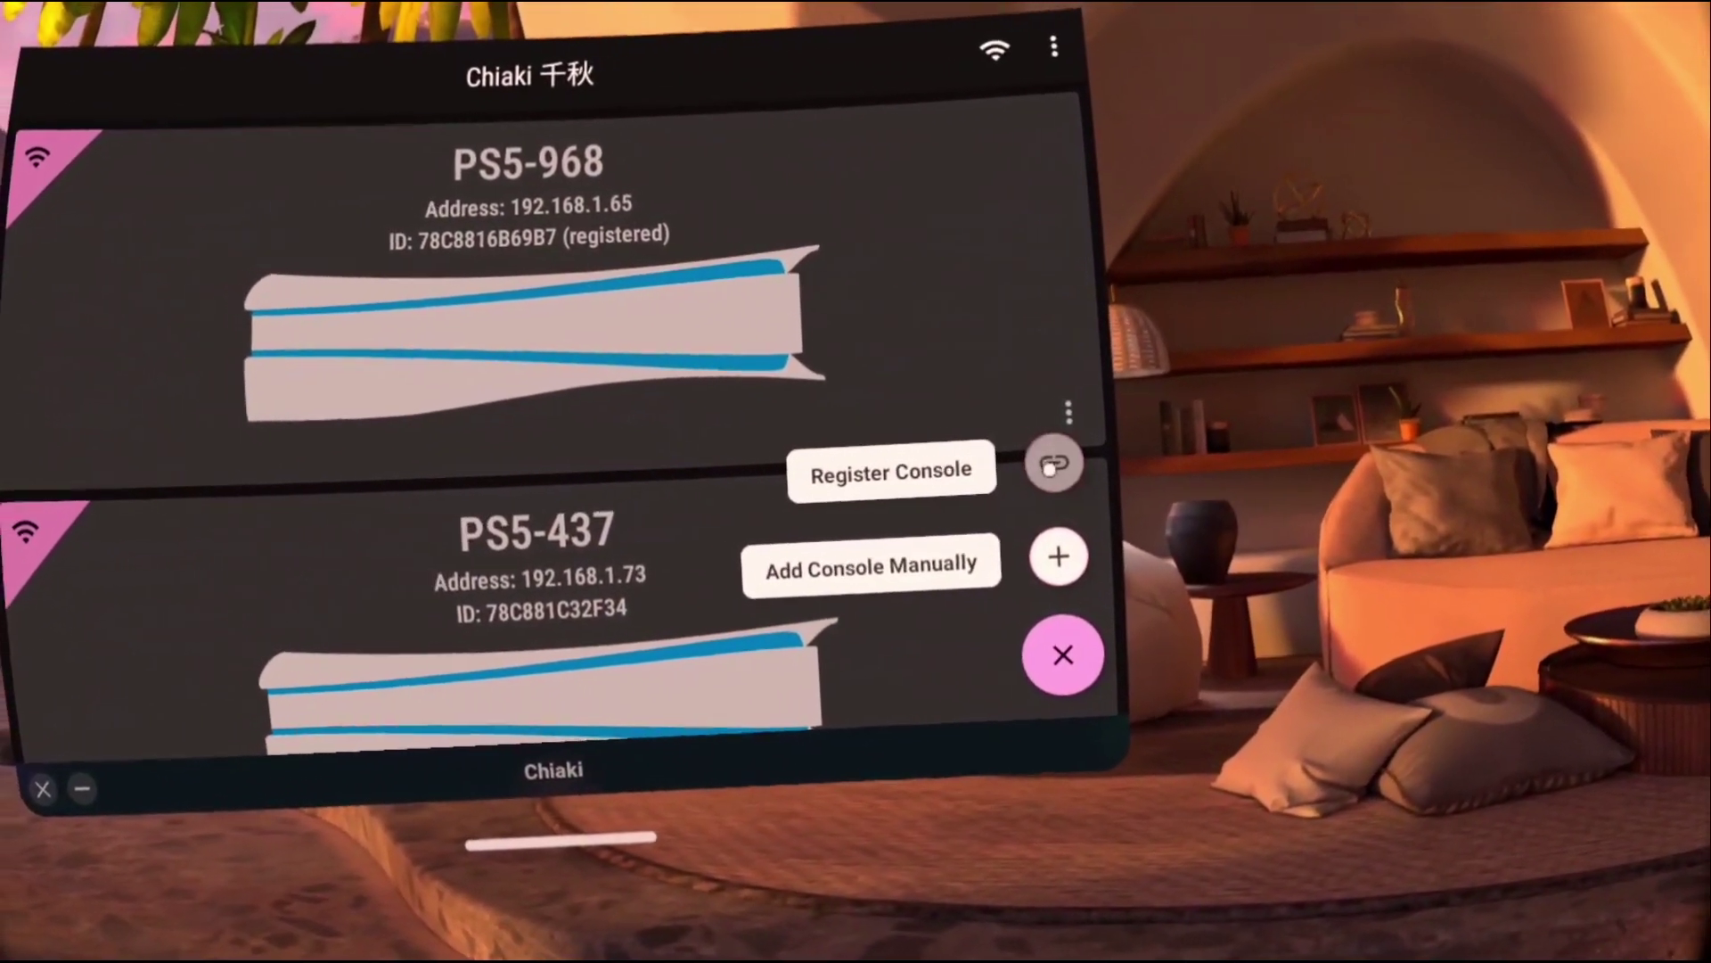
{"action": "left_click", "coordinate": [1051, 464]}
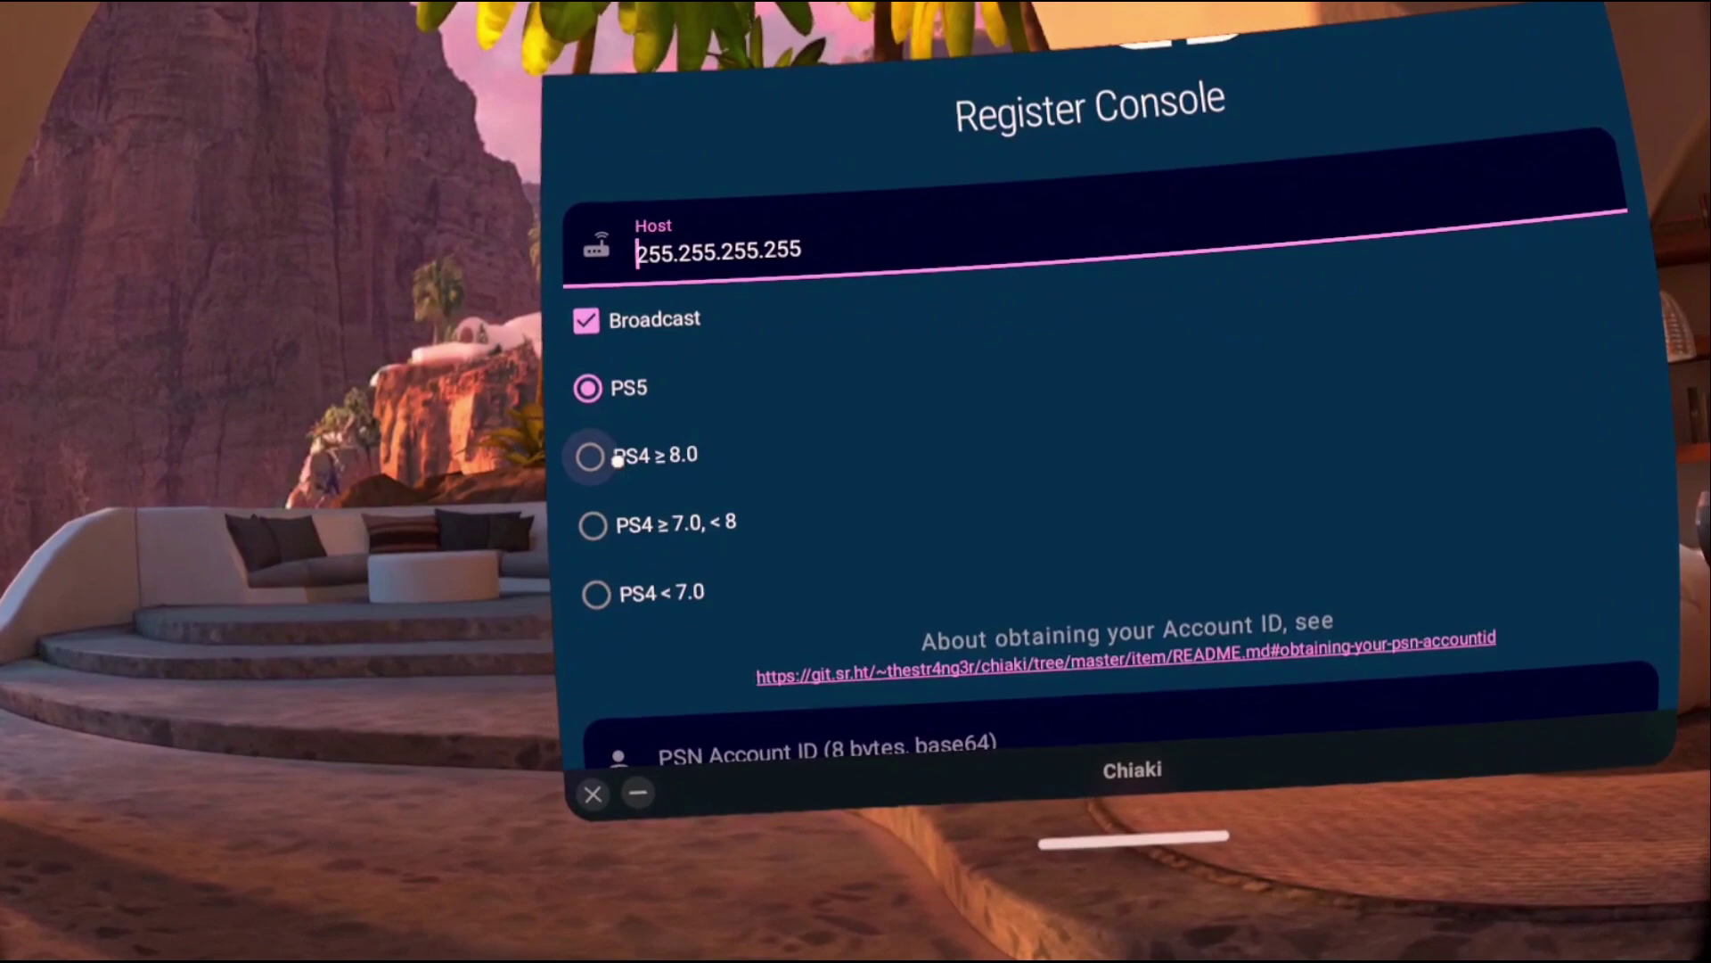
{"action": "scroll", "coordinate": [629, 544], "scroll_direction": "down", "scroll_amount": 3}
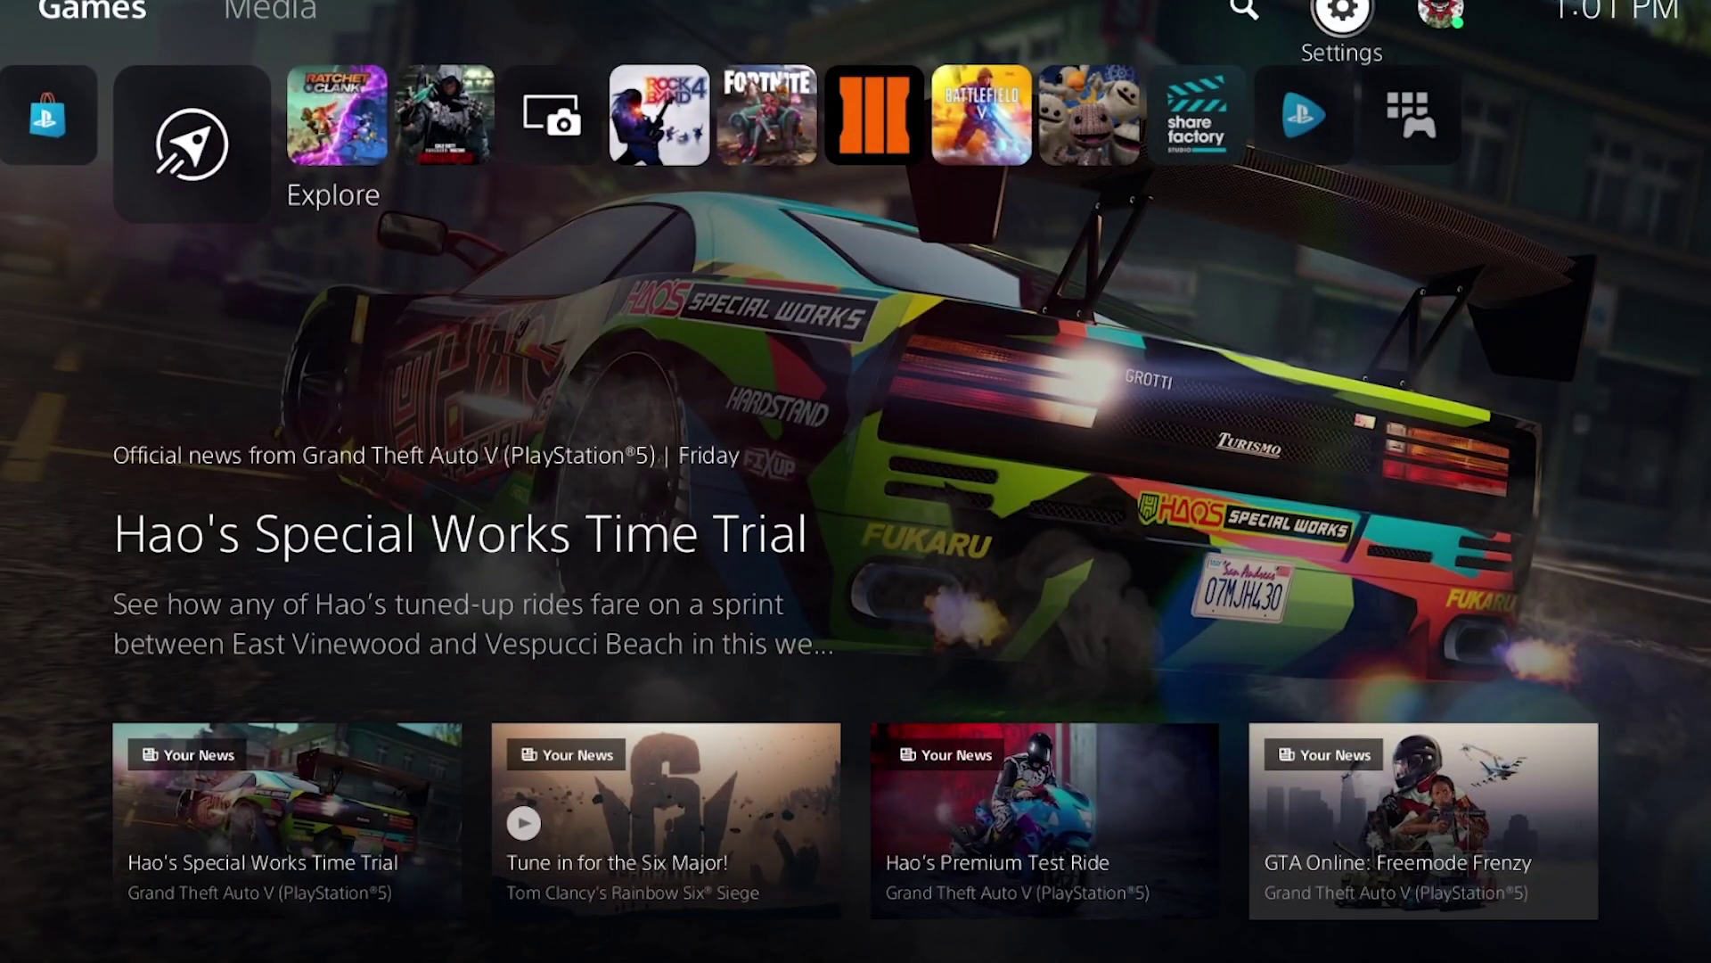
On the PS5, go to Settings > System > Remote Play and select Link Device to show a pairing code.
{"action": "key", "text": "Return"}
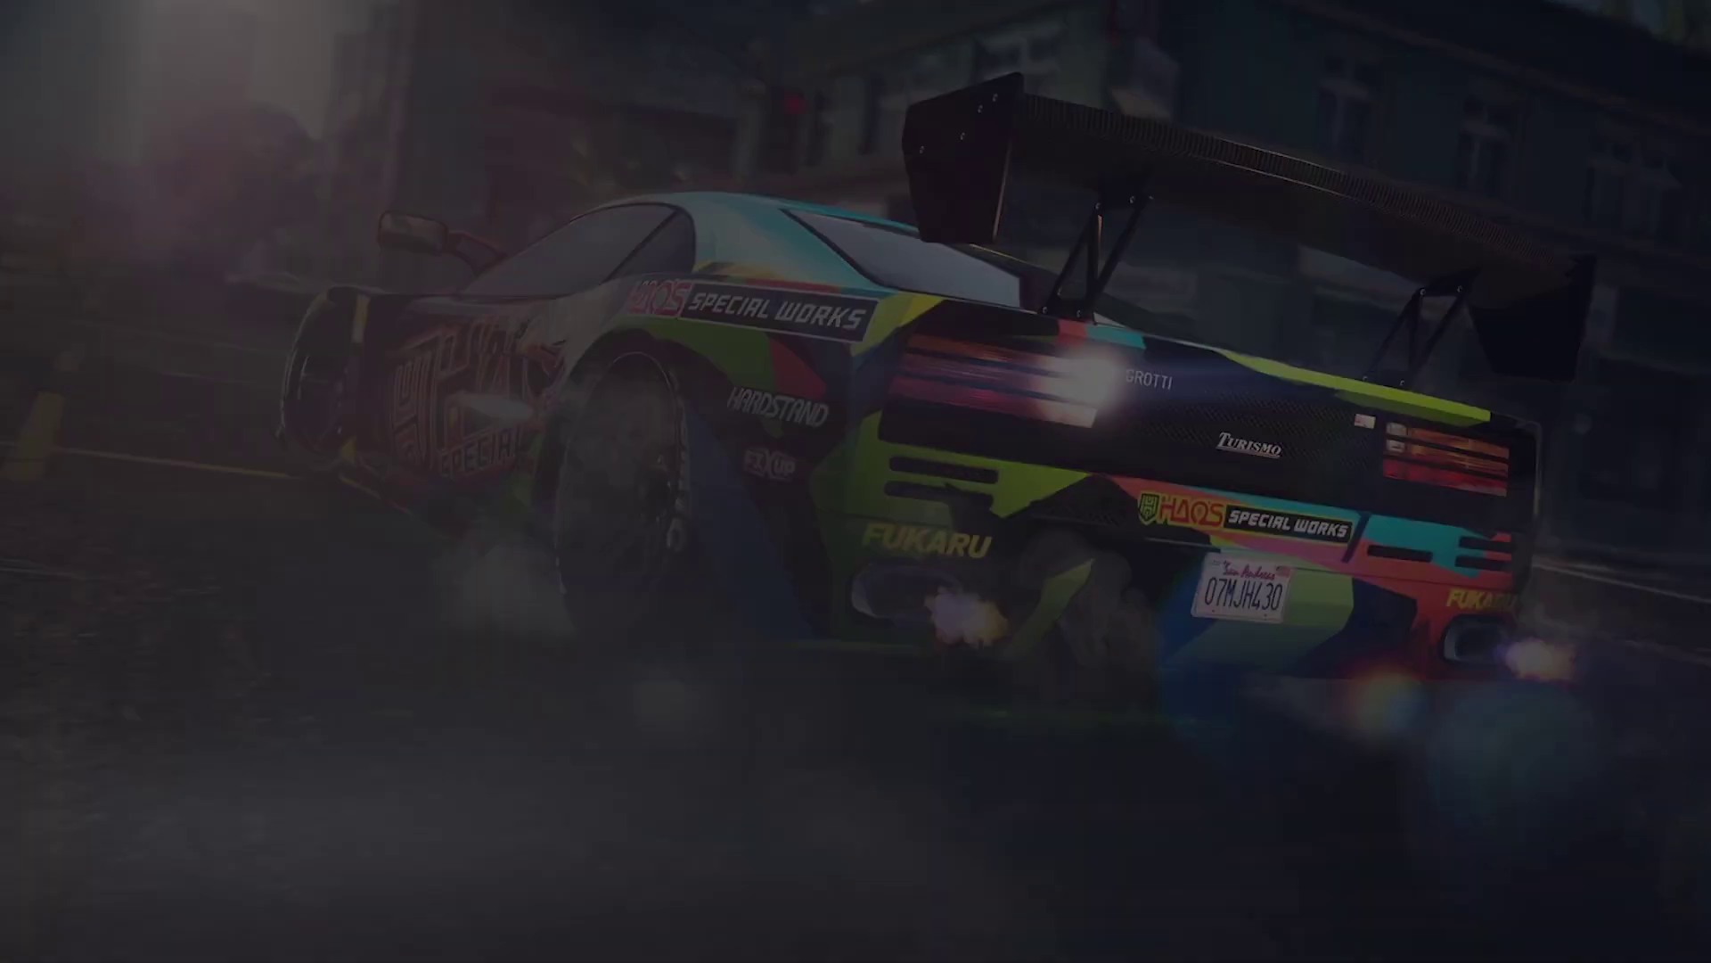
{"action": "key", "text": "Down"}
{"action": "key", "text": "Down"}
{"action": "key", "text": "Down"}
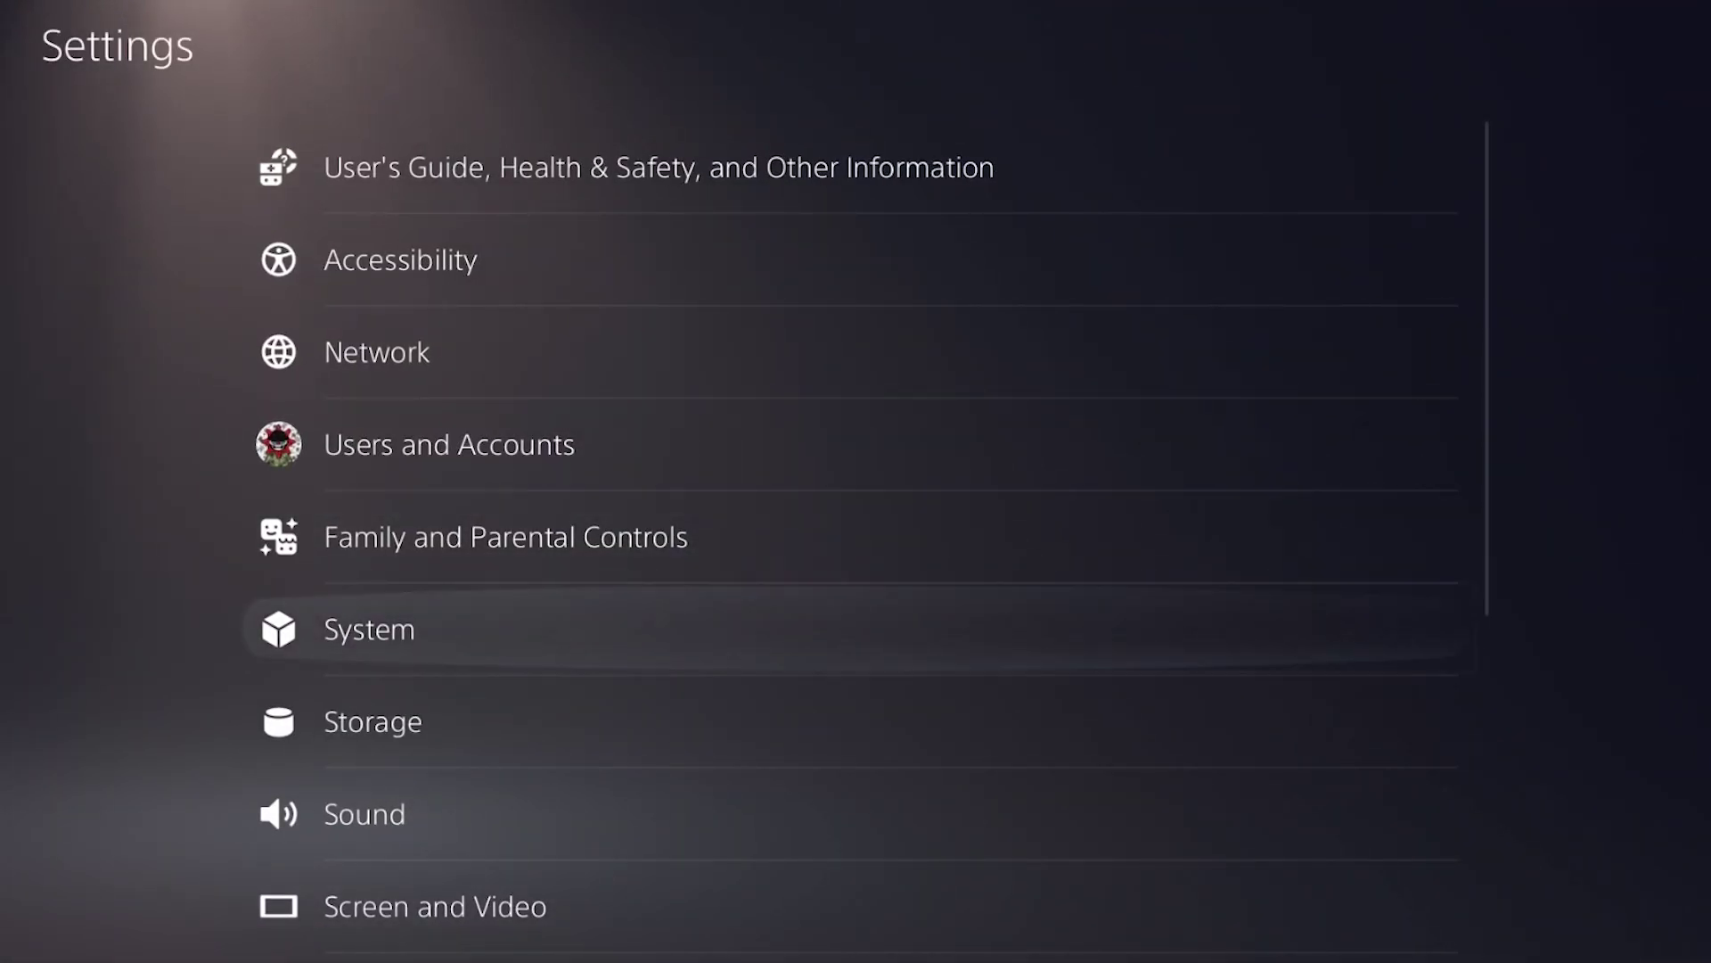
{"action": "key", "text": "Return"}
{"action": "key", "text": "Down"}
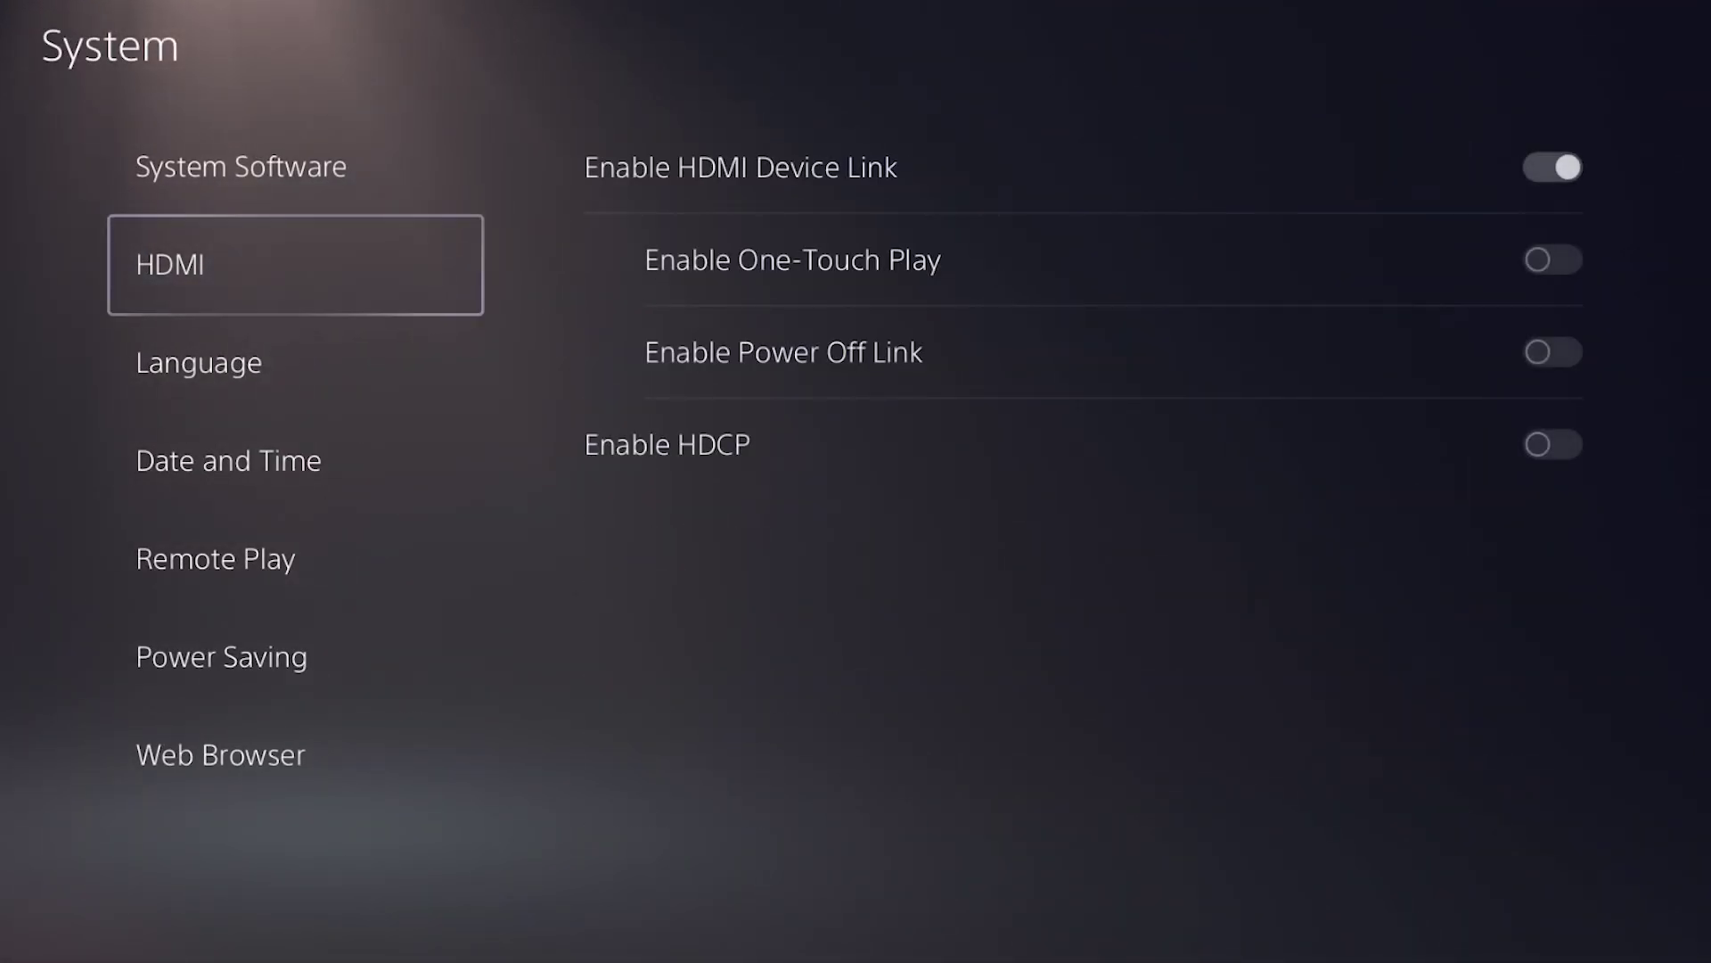
{"action": "key", "text": "Down"}
{"action": "key", "text": "Down"}
{"action": "key", "text": "Down"}
{"action": "key", "text": "Right"}
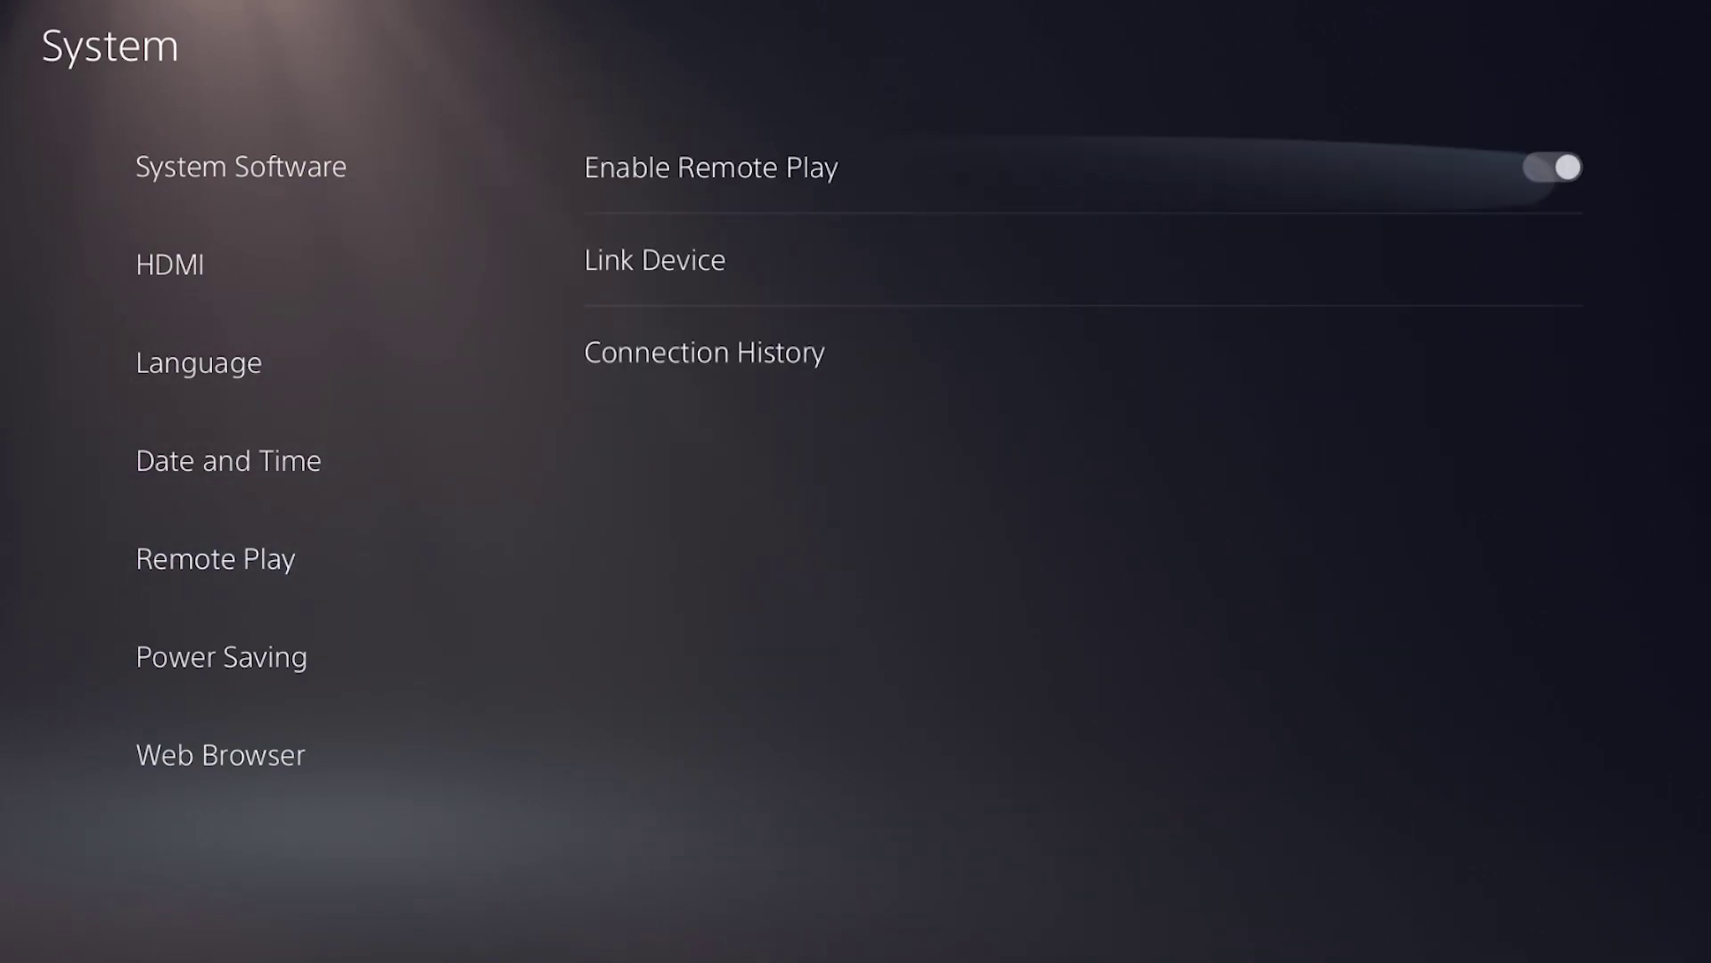
{"action": "key", "text": "Down"}
{"action": "key", "text": "Return"}
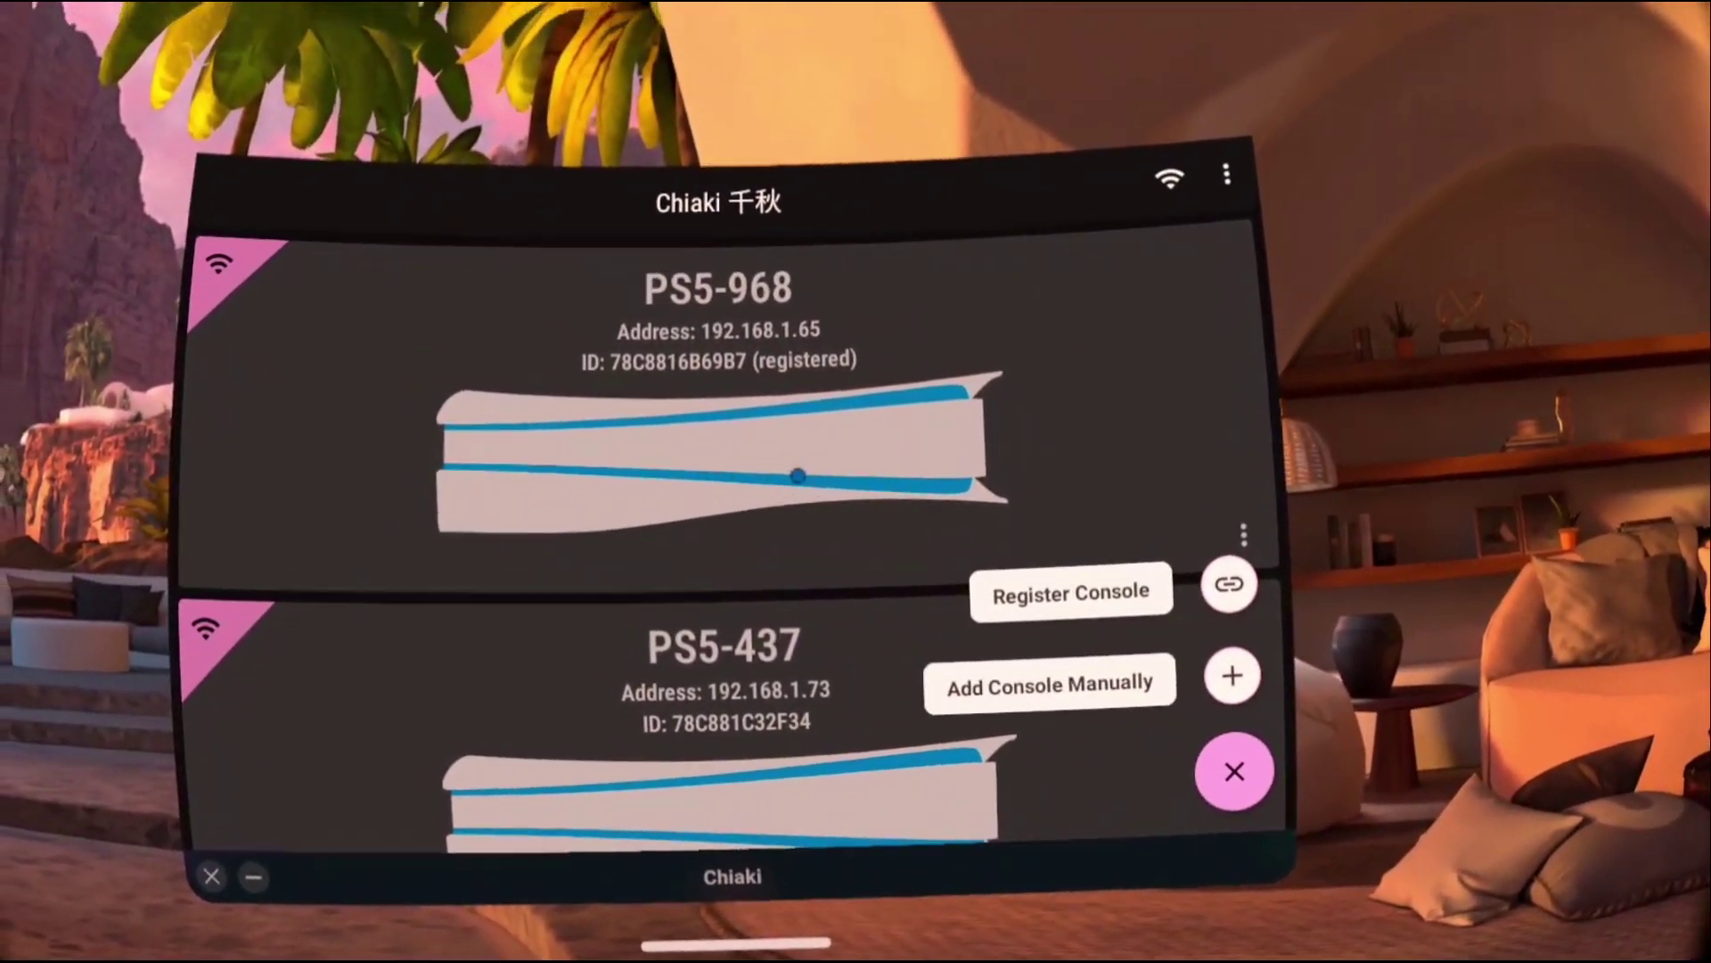
Dismiss the add-console menu and connect to the registered PS5-968 console.
{"action": "left_click", "coordinate": [794, 470]}
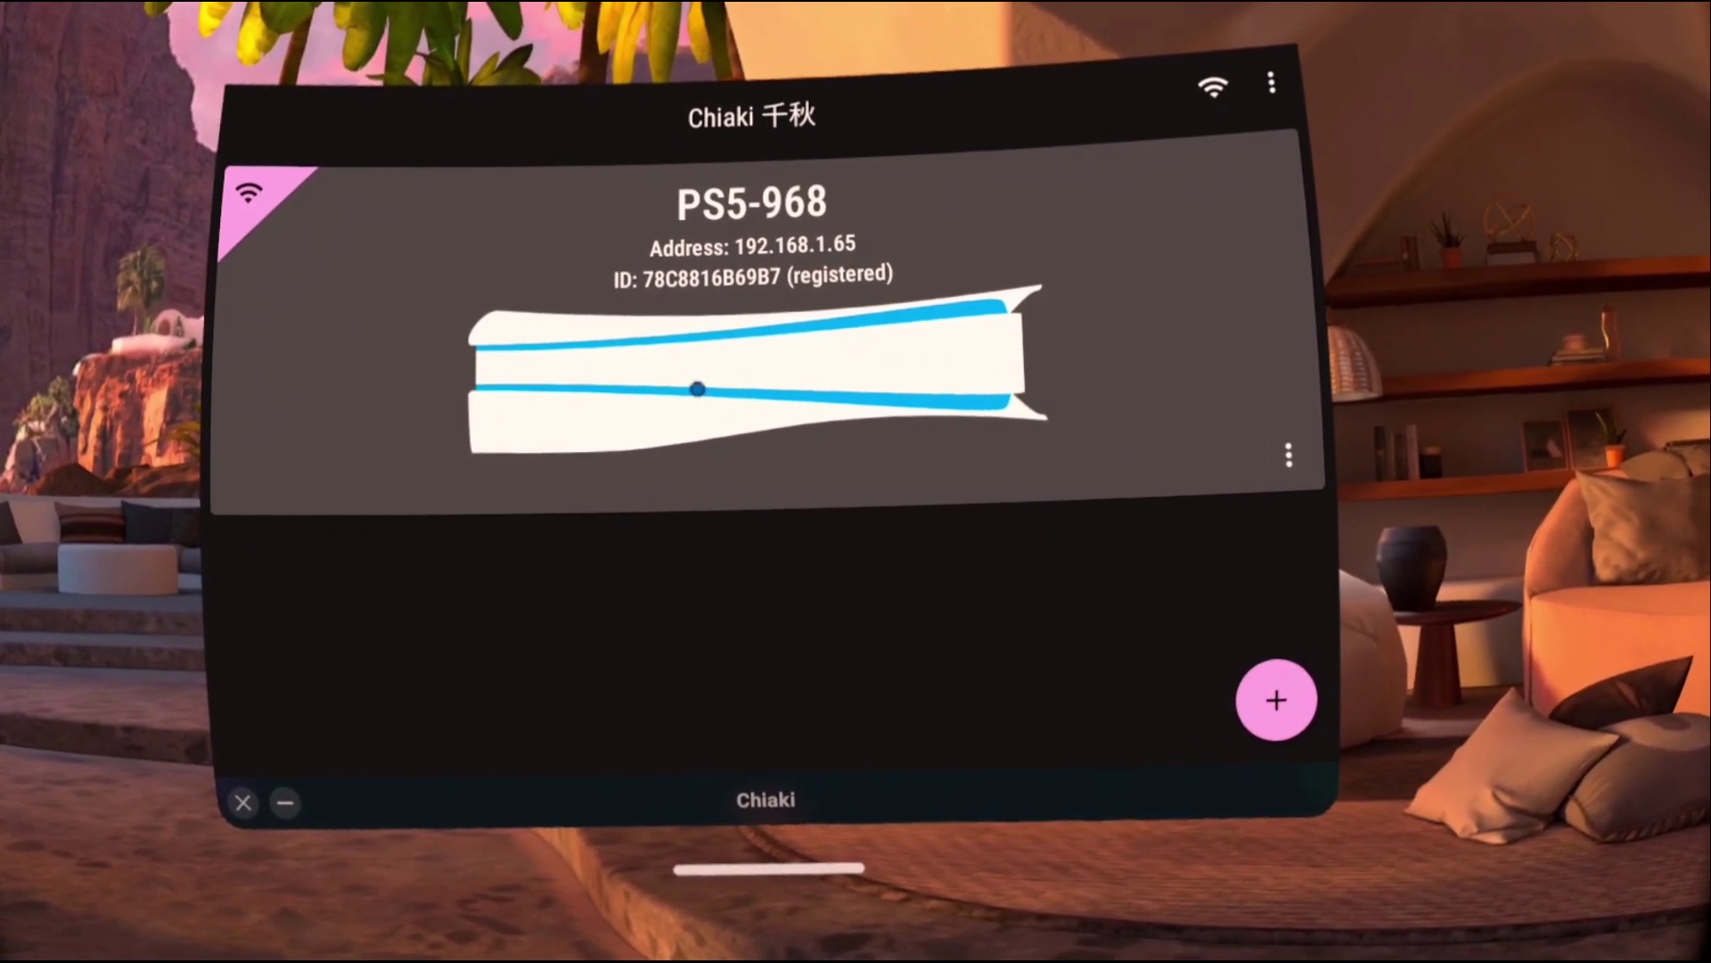
{"action": "left_click", "coordinate": [704, 399]}
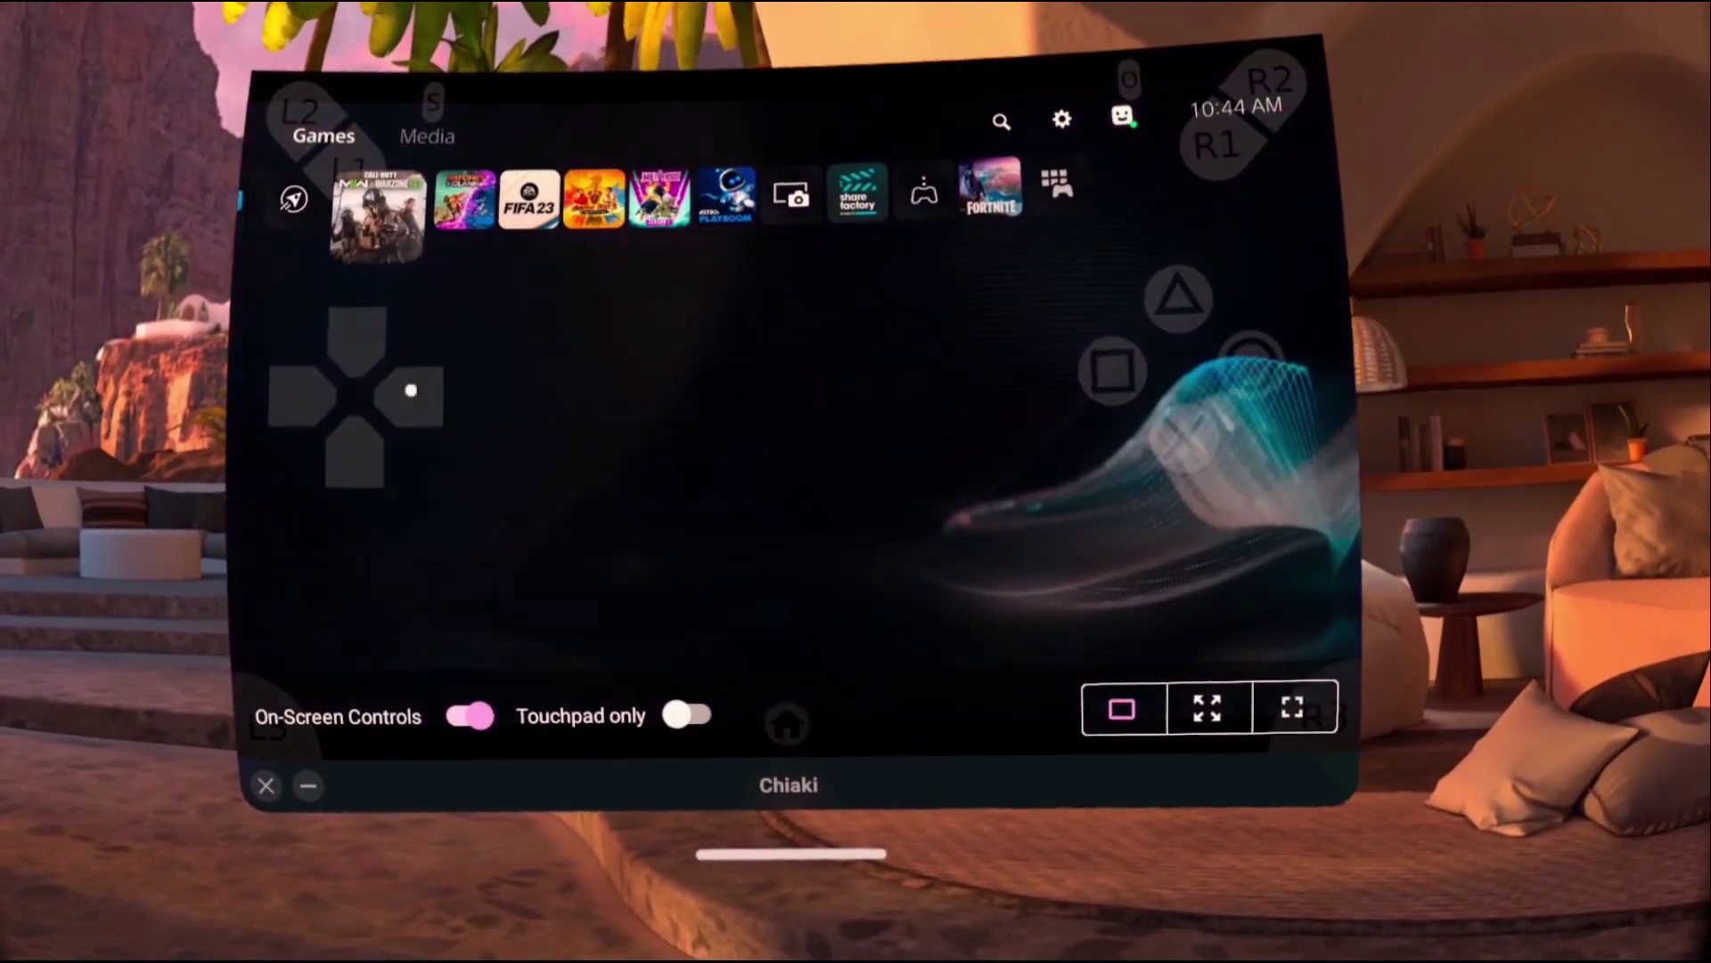
Switch off the on-screen controls, then pick the other user and browse the PS5 game row.
{"action": "left_click", "coordinate": [411, 390]}
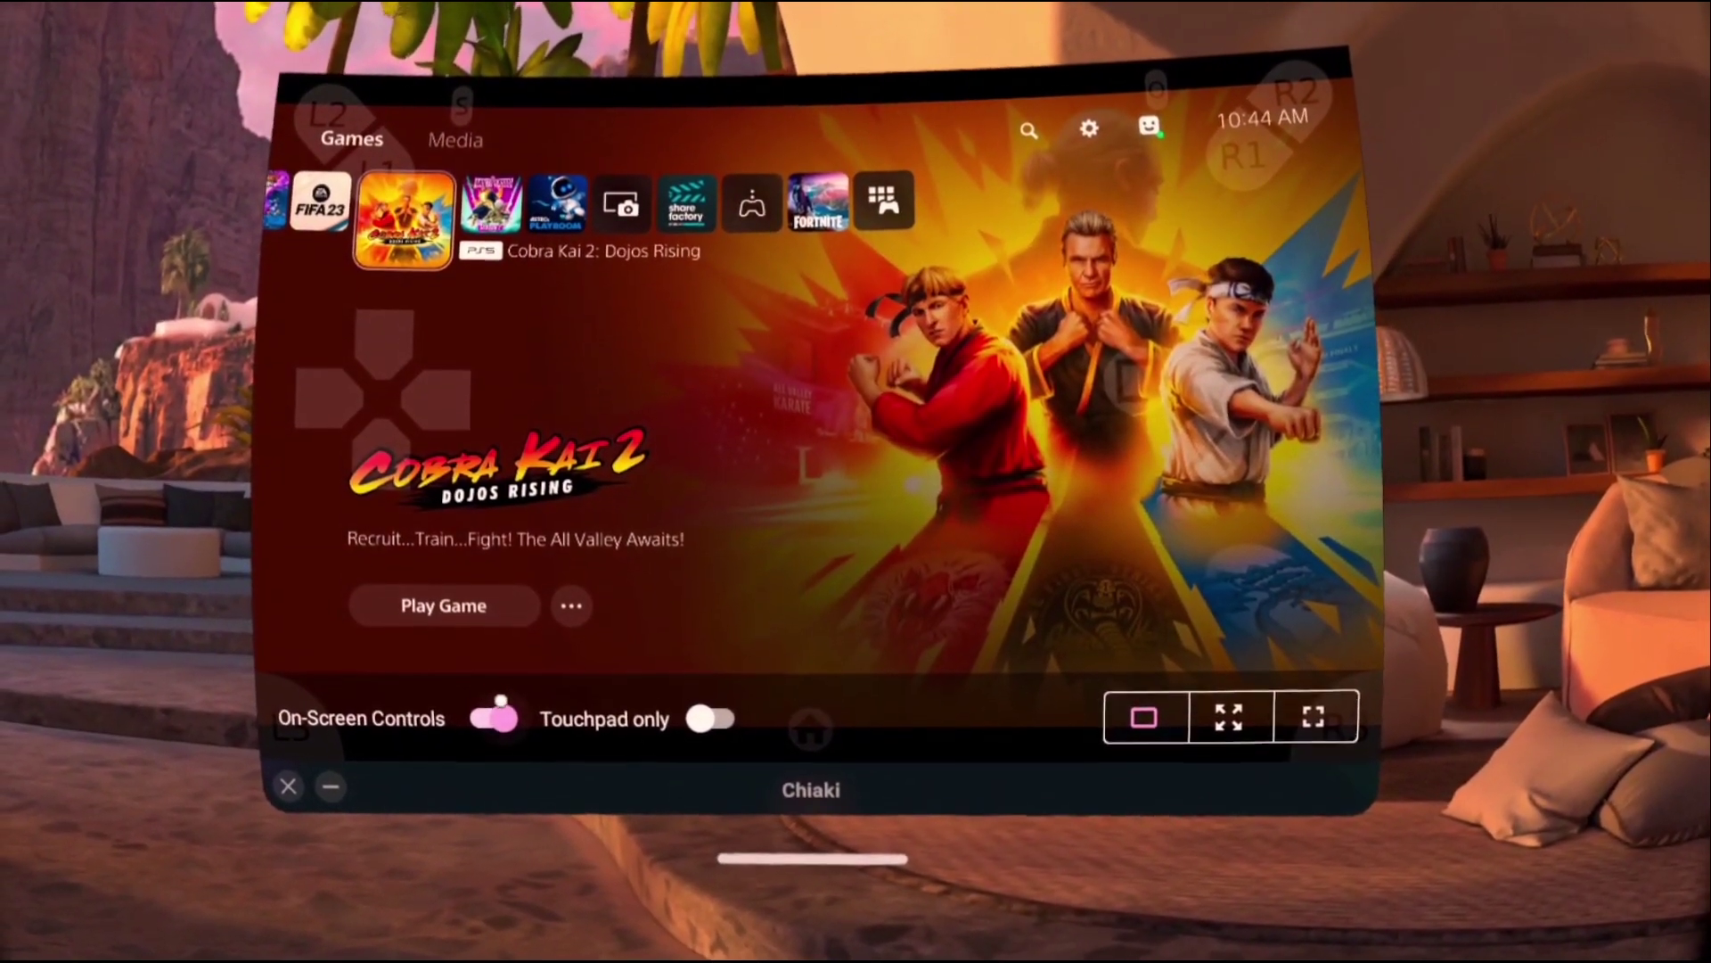
{"action": "left_click", "coordinate": [488, 720]}
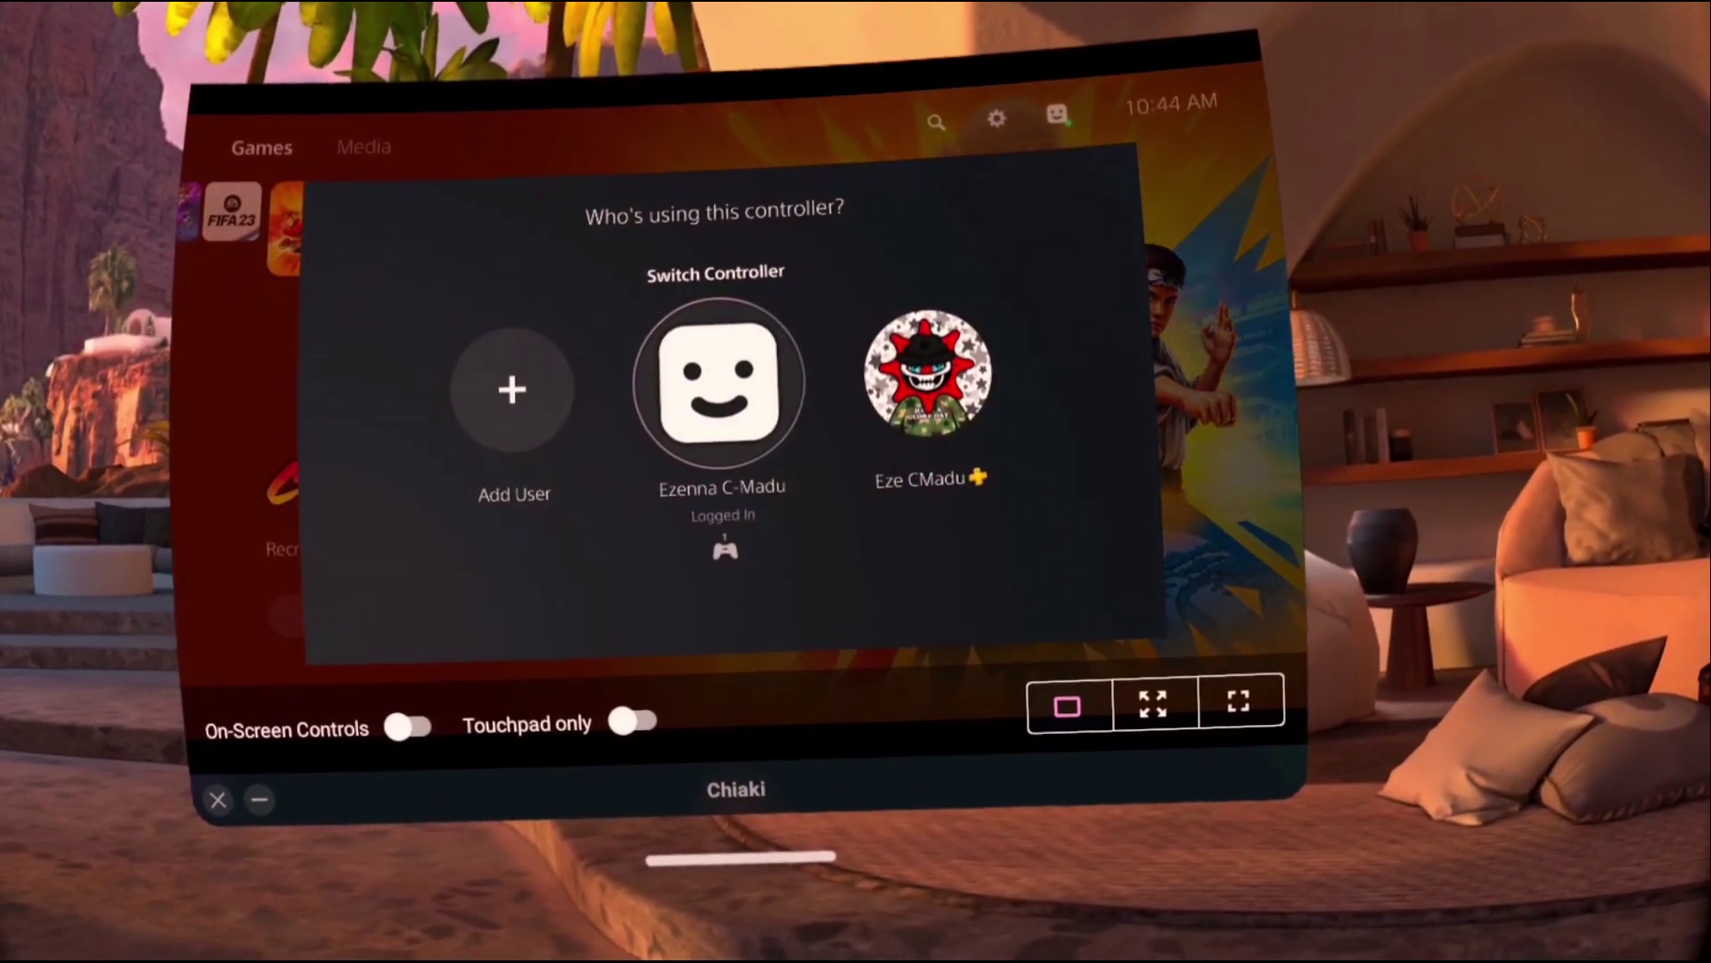
{"action": "key", "text": "Right"}
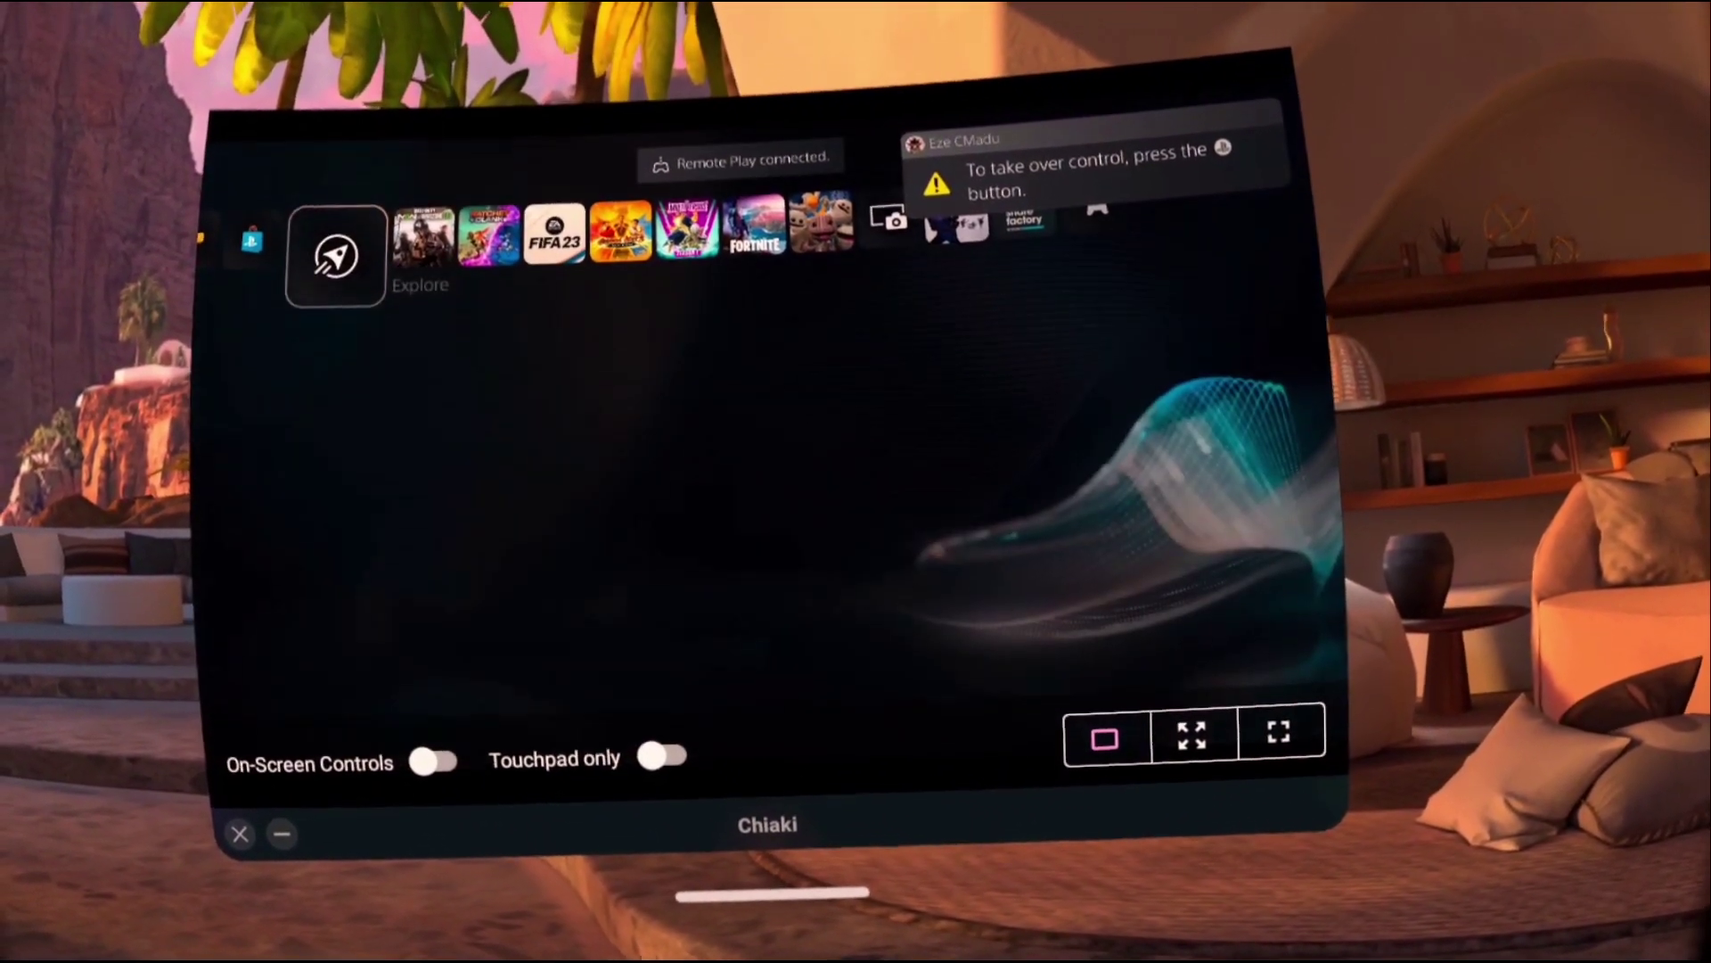
{"action": "key", "text": "Right"}
{"action": "key", "text": "Right"}
{"action": "key", "text": "Right"}
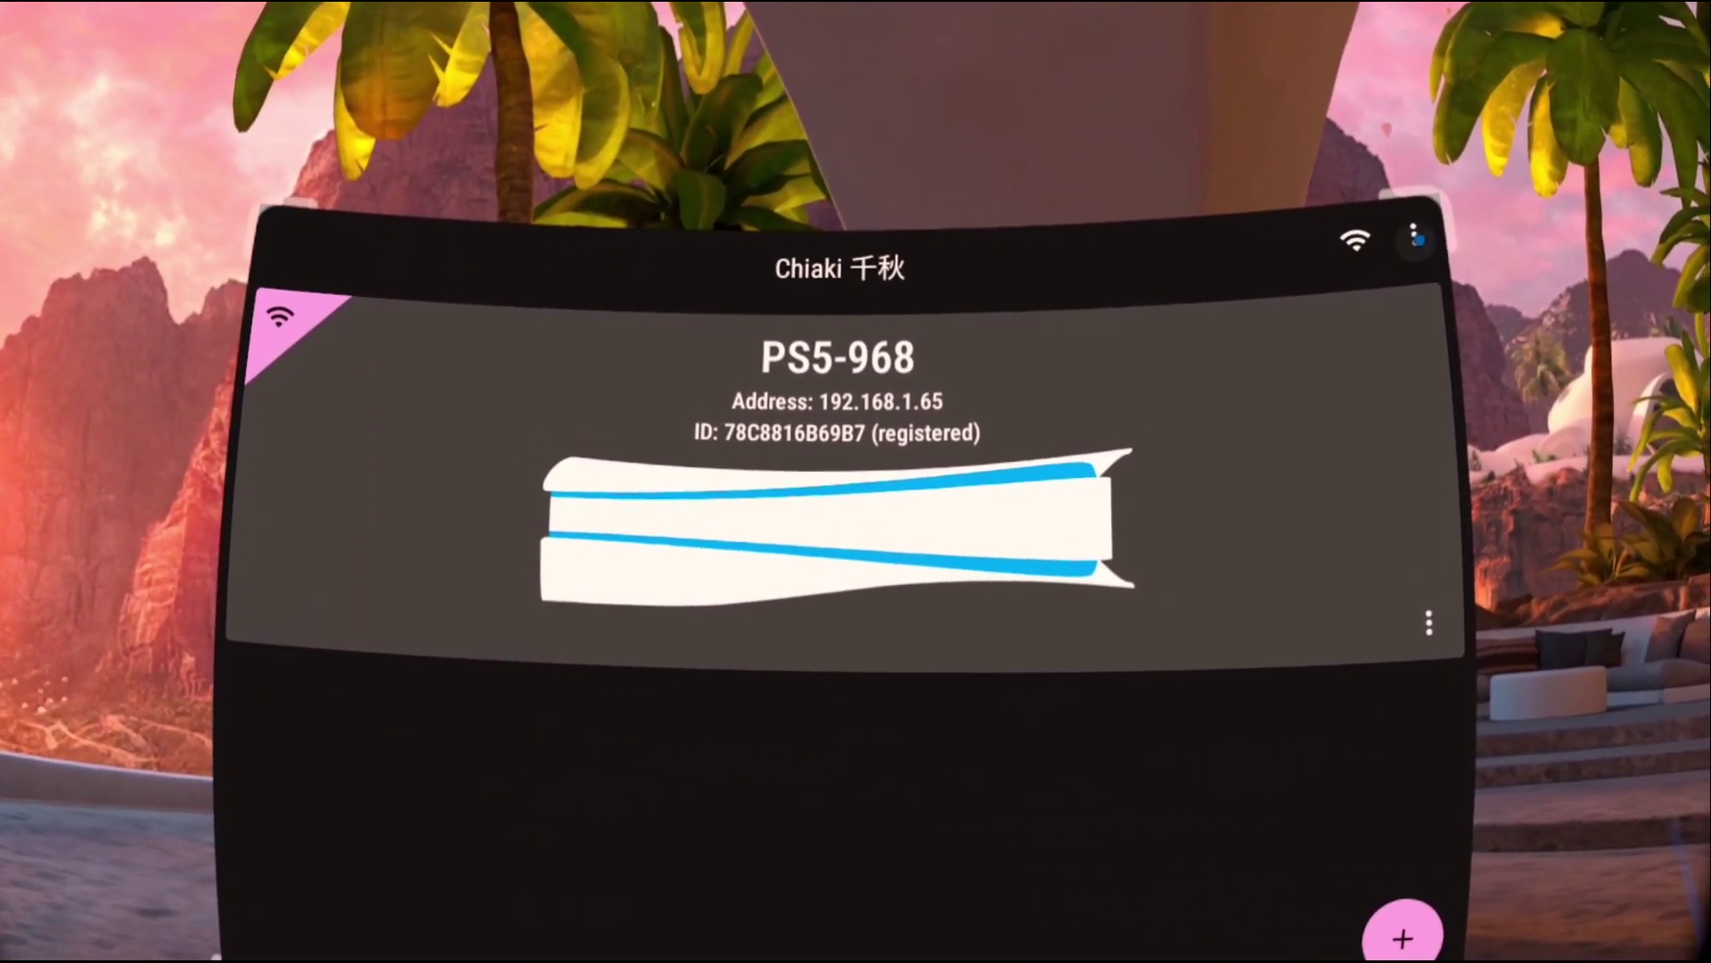
{"action": "left_click", "coordinate": [1416, 237]}
{"action": "left_click", "coordinate": [1284, 283]}
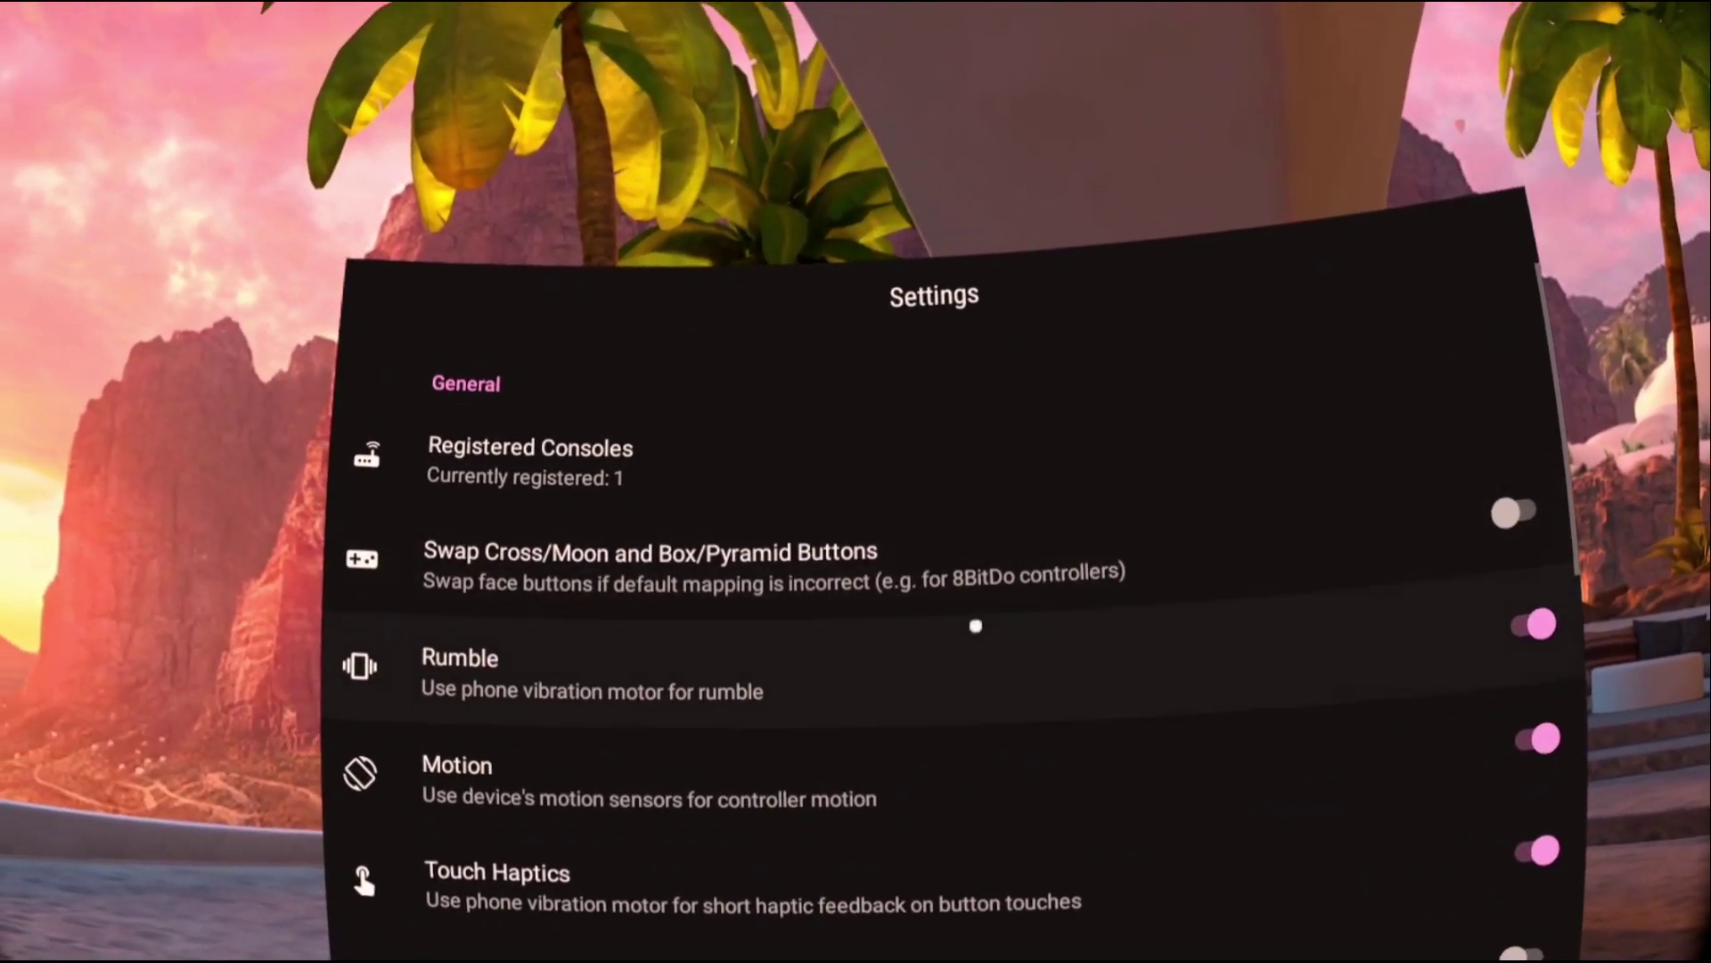
{"action": "scroll", "coordinate": [776, 573], "scroll_direction": "down", "scroll_amount": 5}
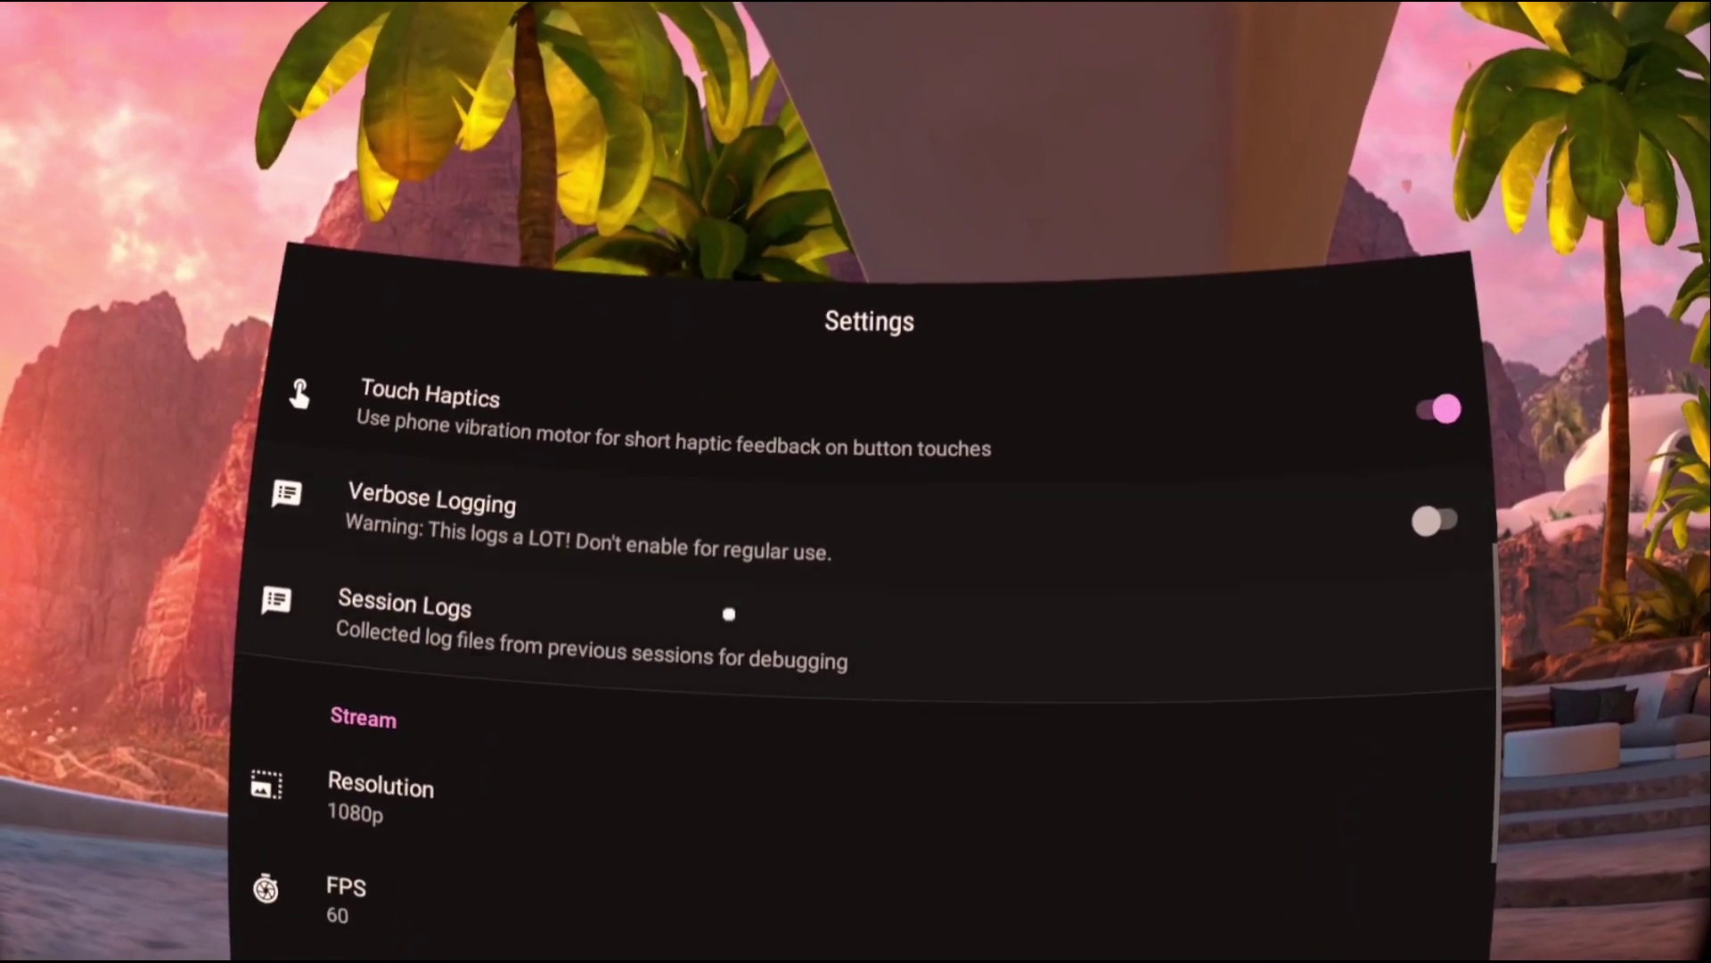
{"action": "scroll", "coordinate": [729, 614], "scroll_direction": "down", "scroll_amount": 2}
{"action": "left_click", "coordinate": [527, 657]}
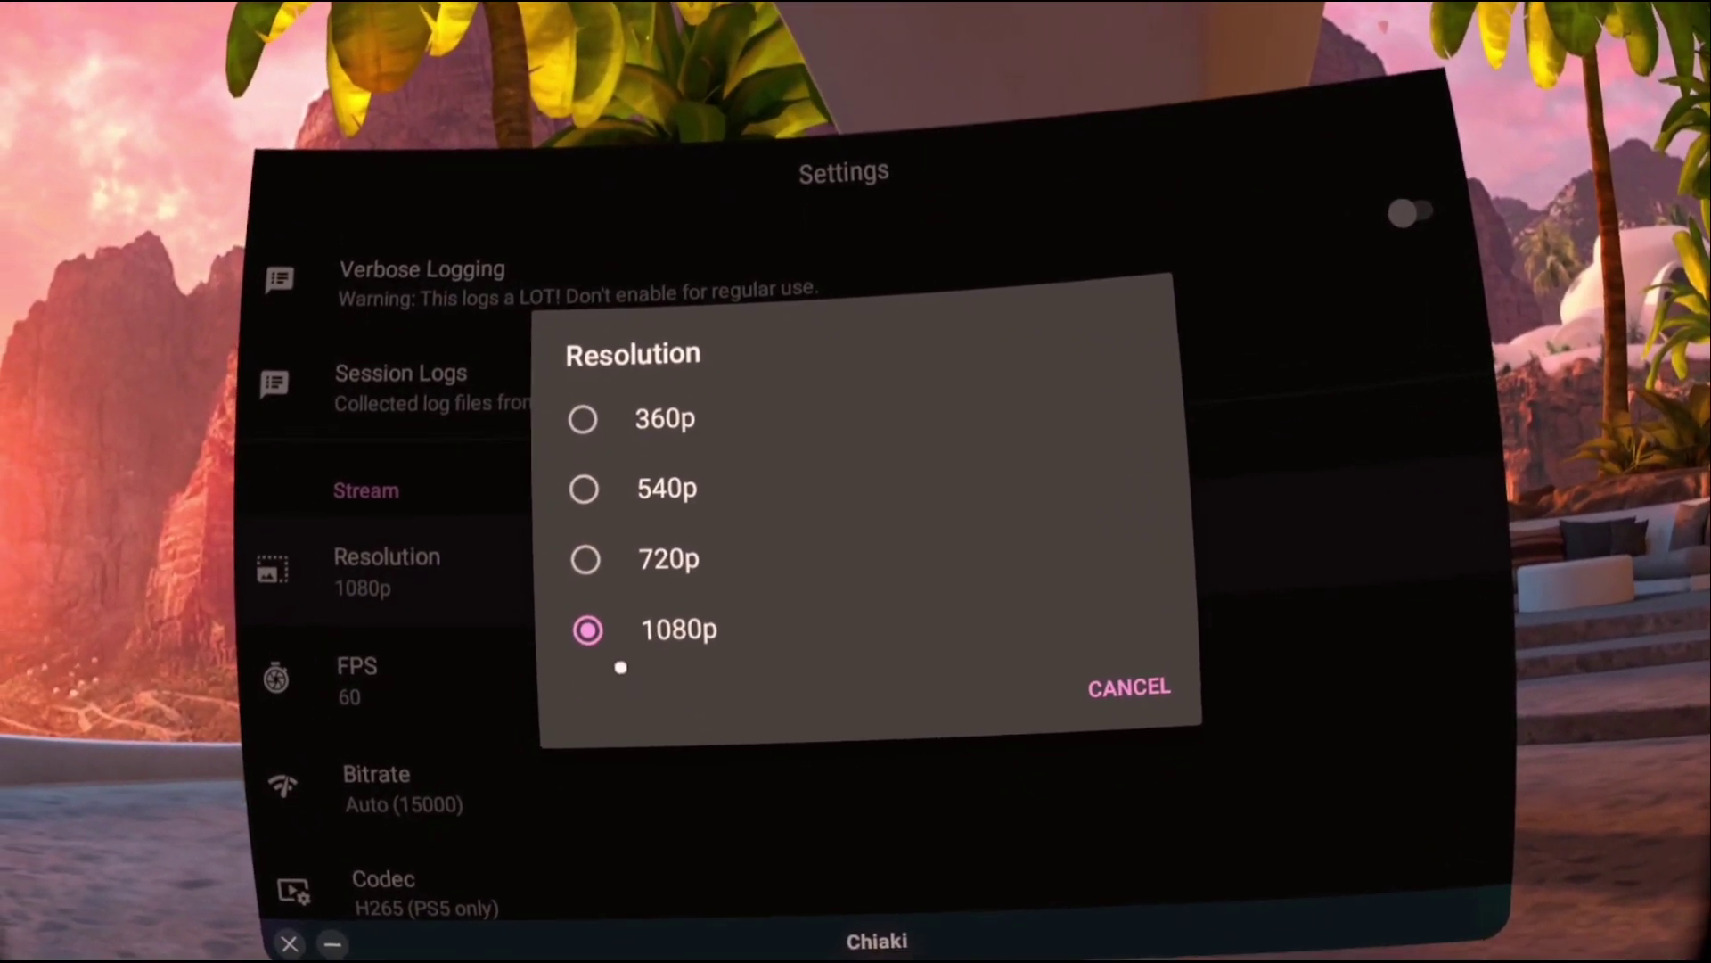
{"action": "left_click", "coordinate": [1095, 687]}
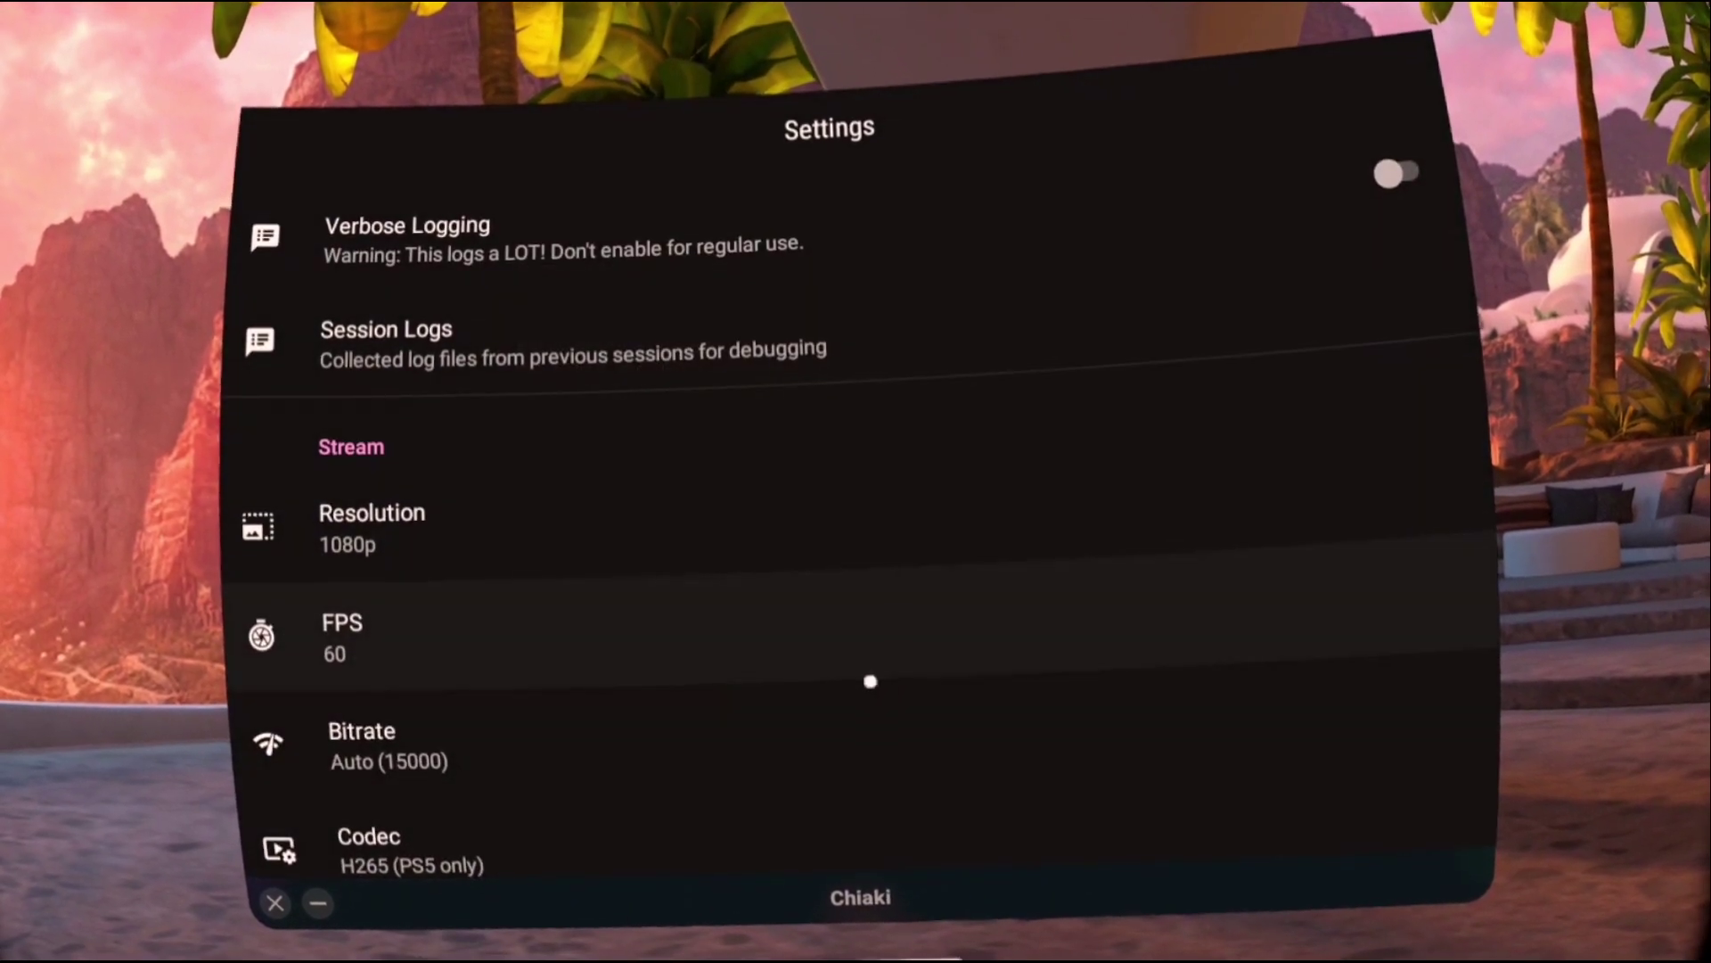
{"action": "left_click", "coordinate": [500, 752]}
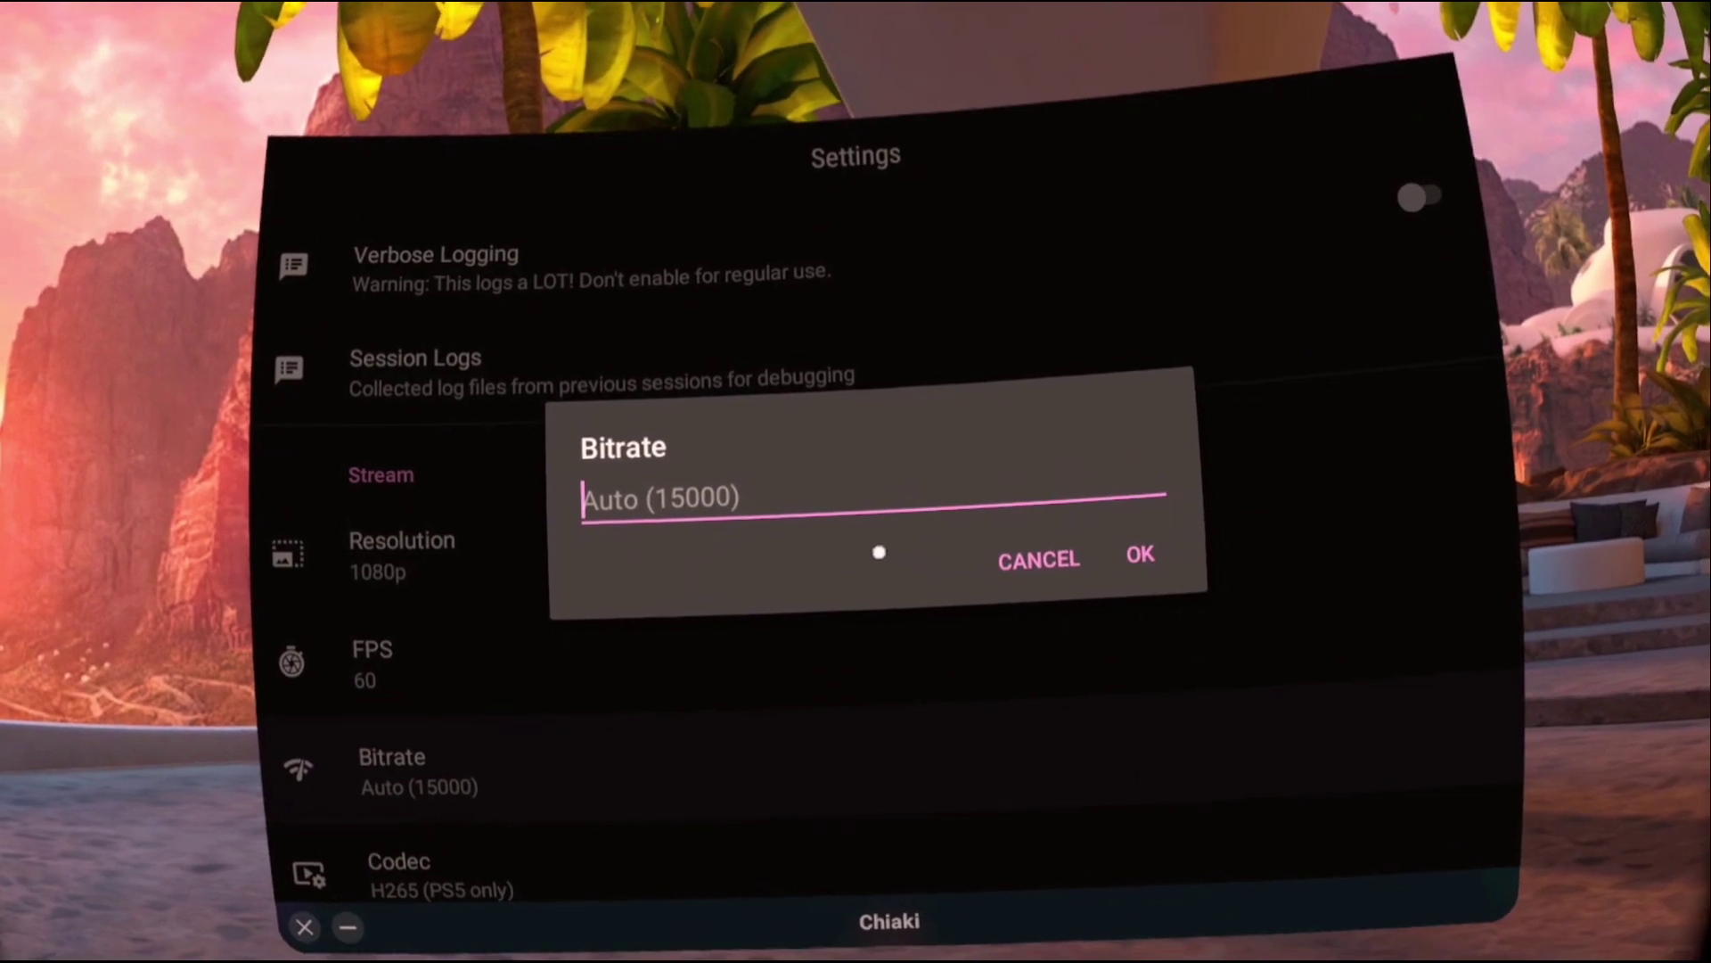
{"action": "left_click", "coordinate": [1005, 528]}
{"action": "scroll", "coordinate": [867, 569], "scroll_direction": "down", "scroll_amount": 5}
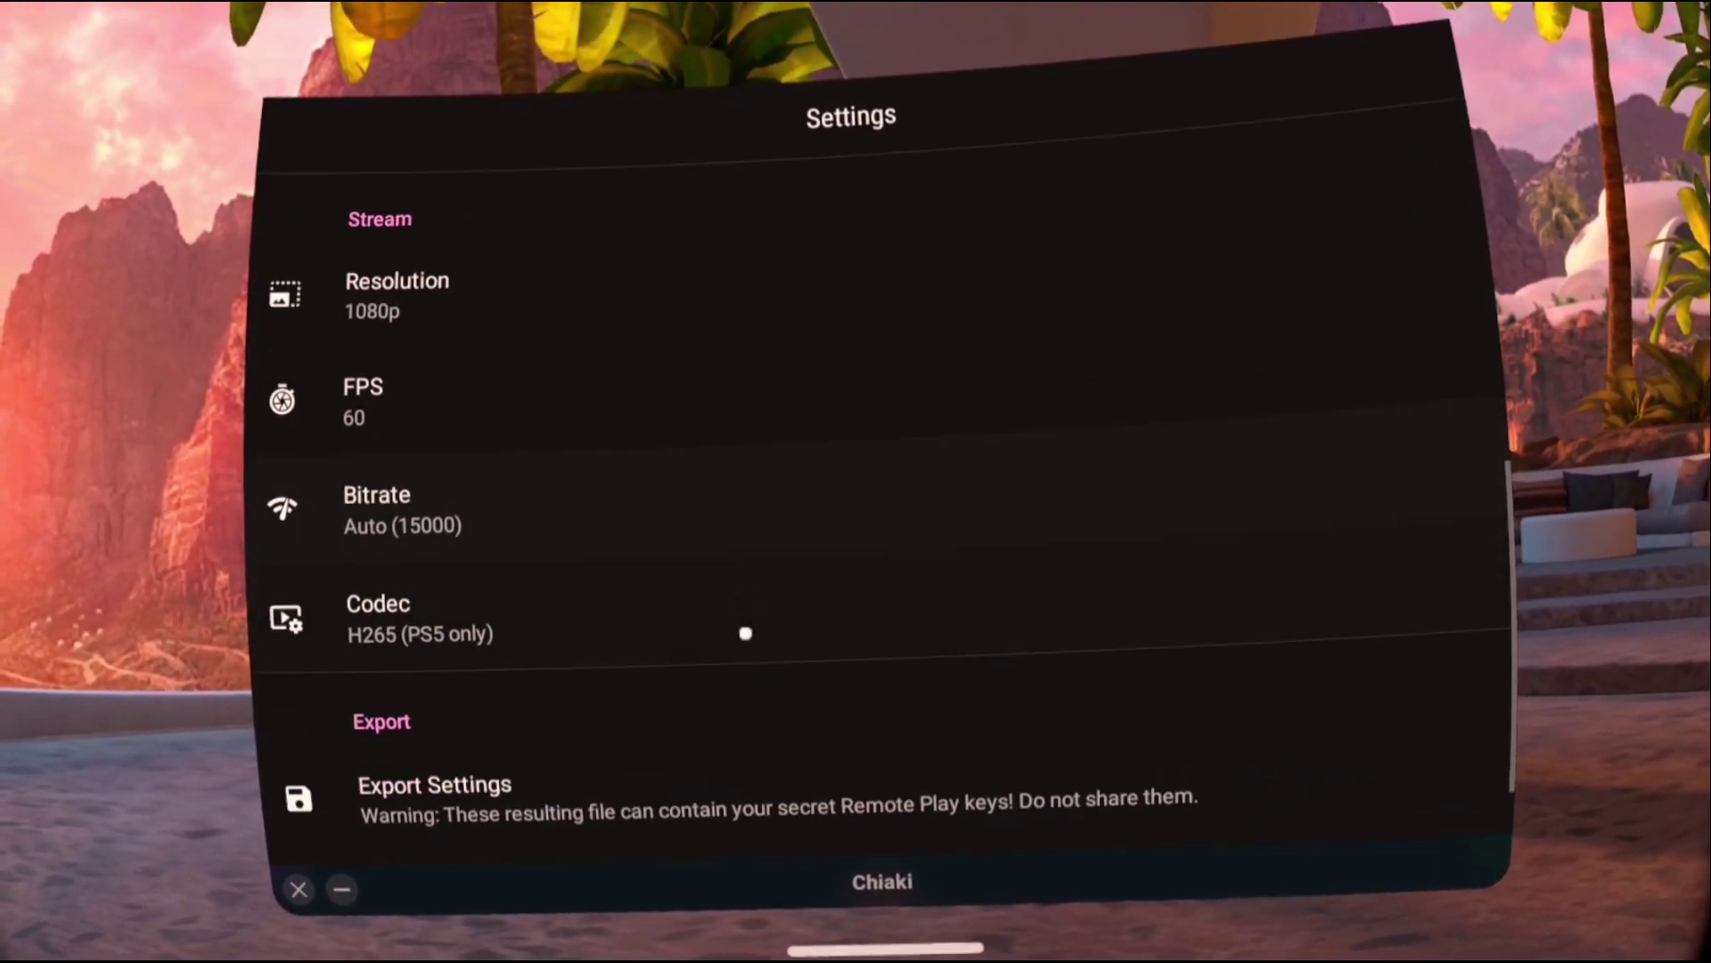
{"action": "scroll", "coordinate": [710, 603], "scroll_direction": "up", "scroll_amount": 4}
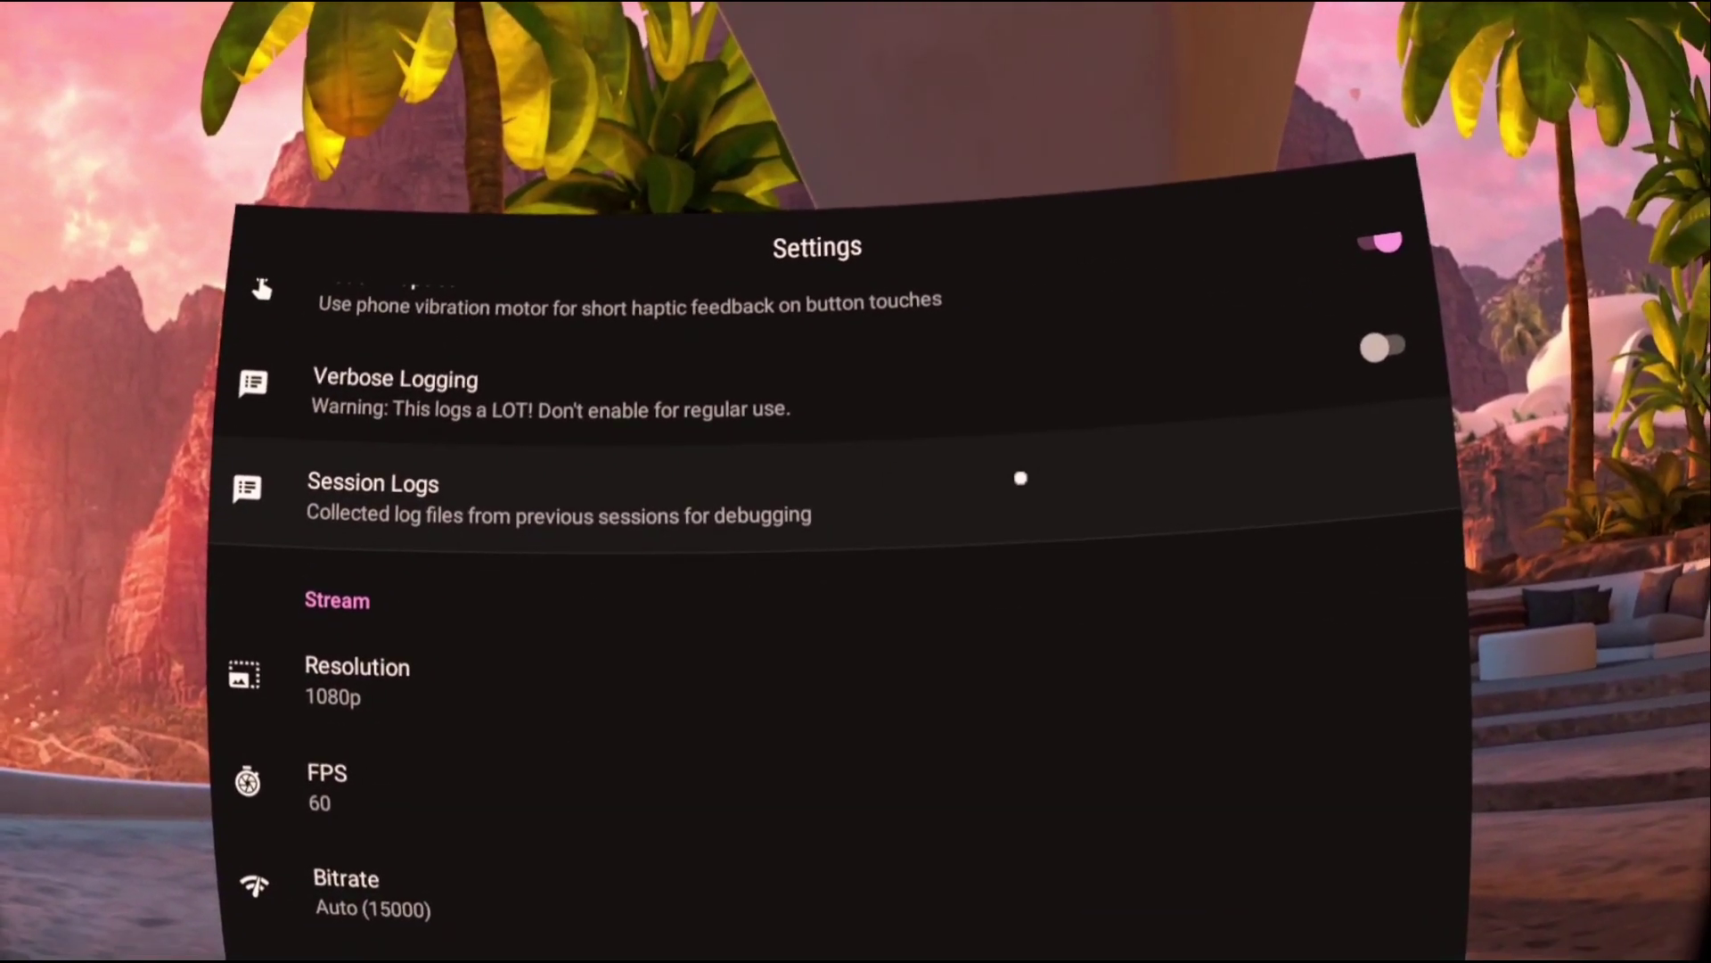
{"action": "scroll", "coordinate": [1020, 478], "scroll_direction": "down", "scroll_amount": 4}
Return to the console list and start streaming PS5-968 at 1080p.
{"action": "key", "text": "Escape"}
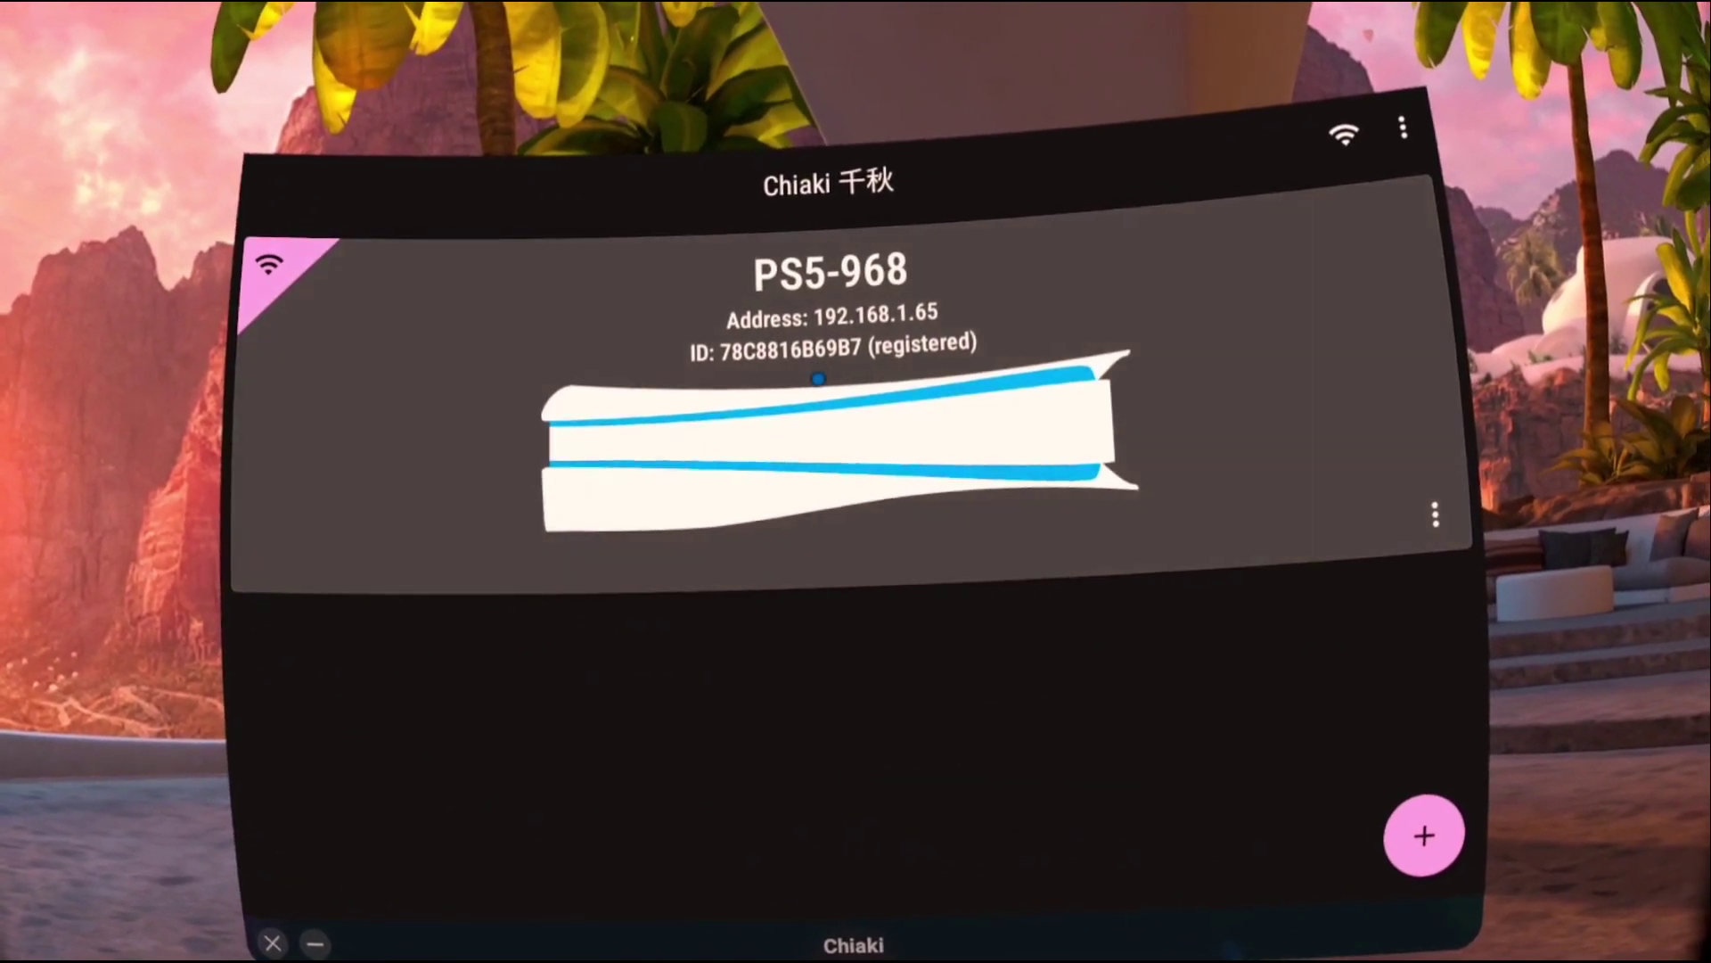
{"action": "left_click", "coordinate": [900, 455]}
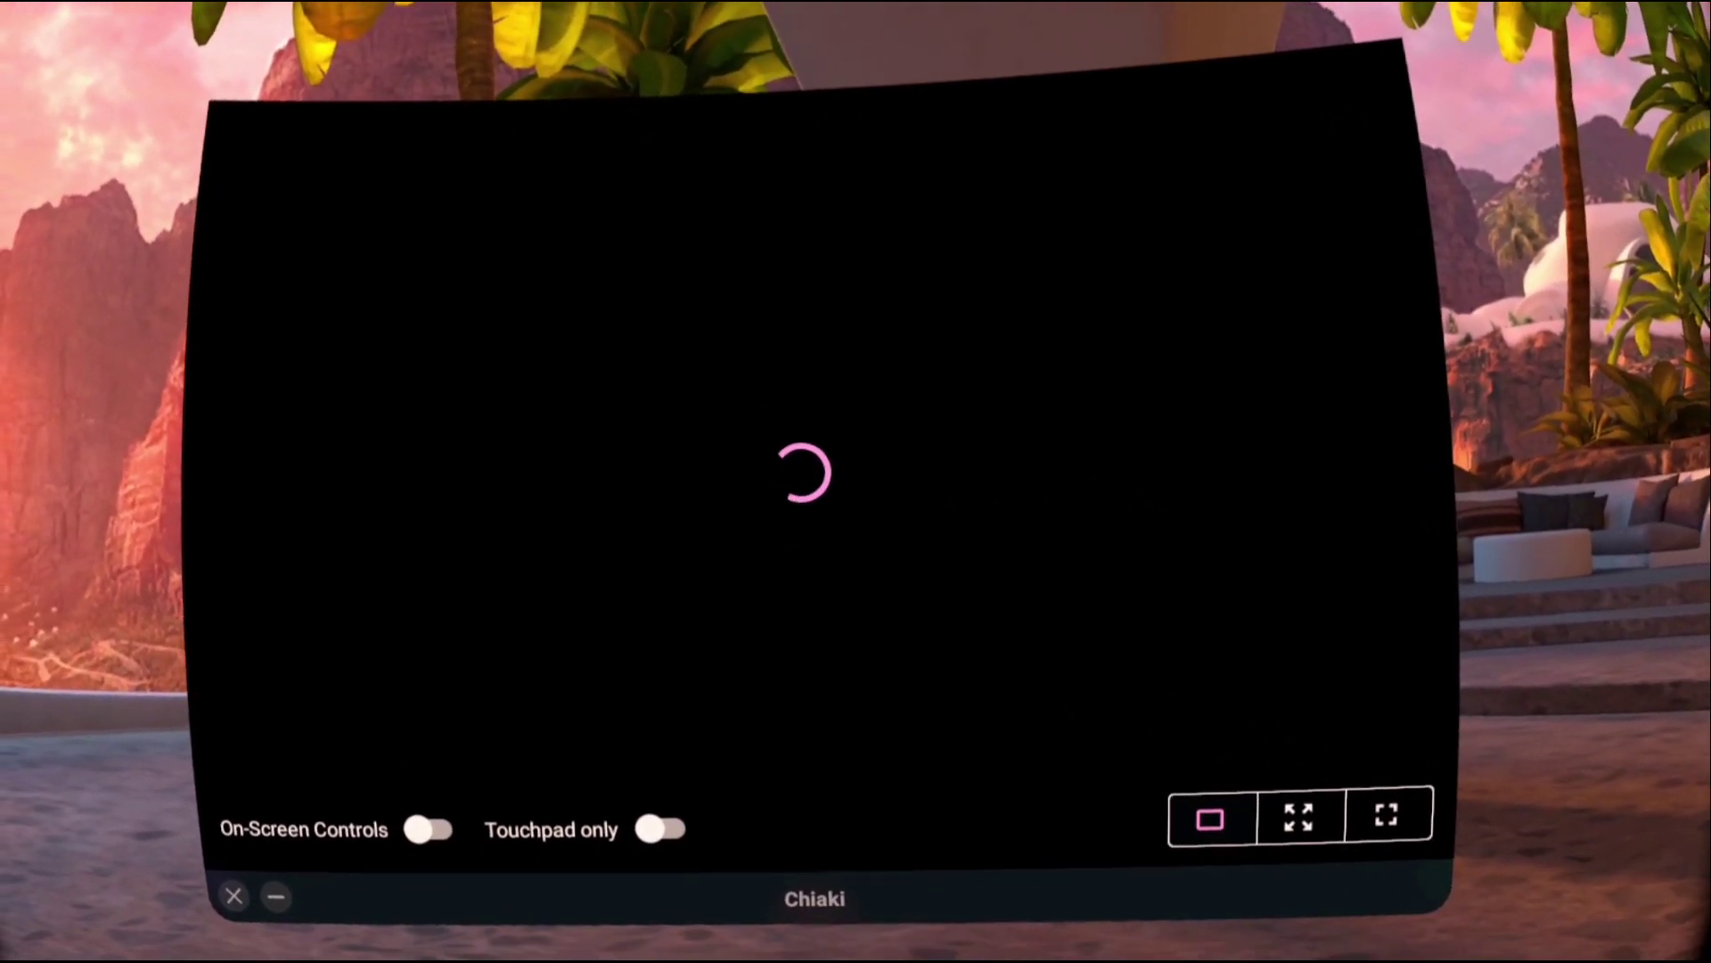